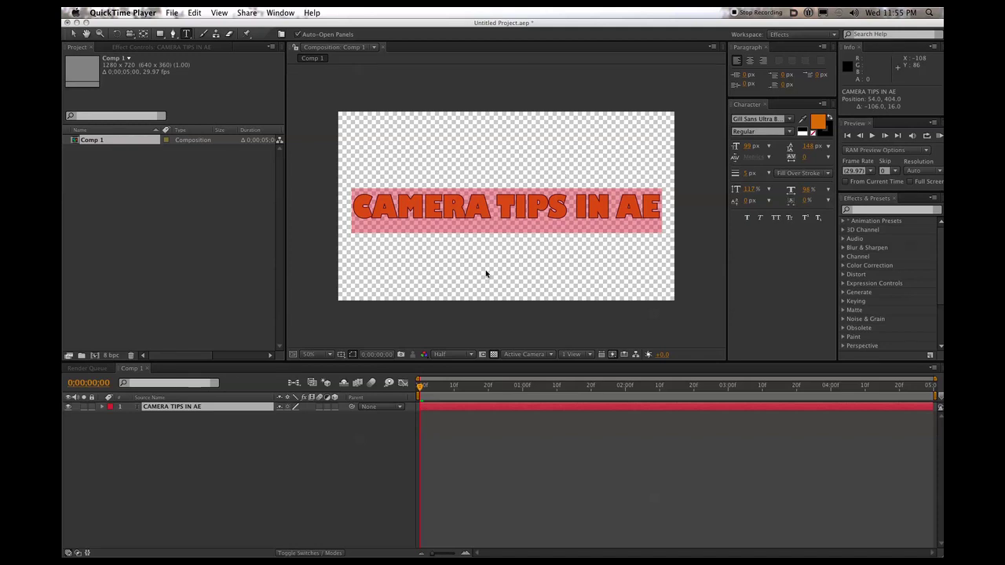
Set the composition preview resolution to Full and deselect the title text layer.
left_click(452, 358)
left_click(453, 359)
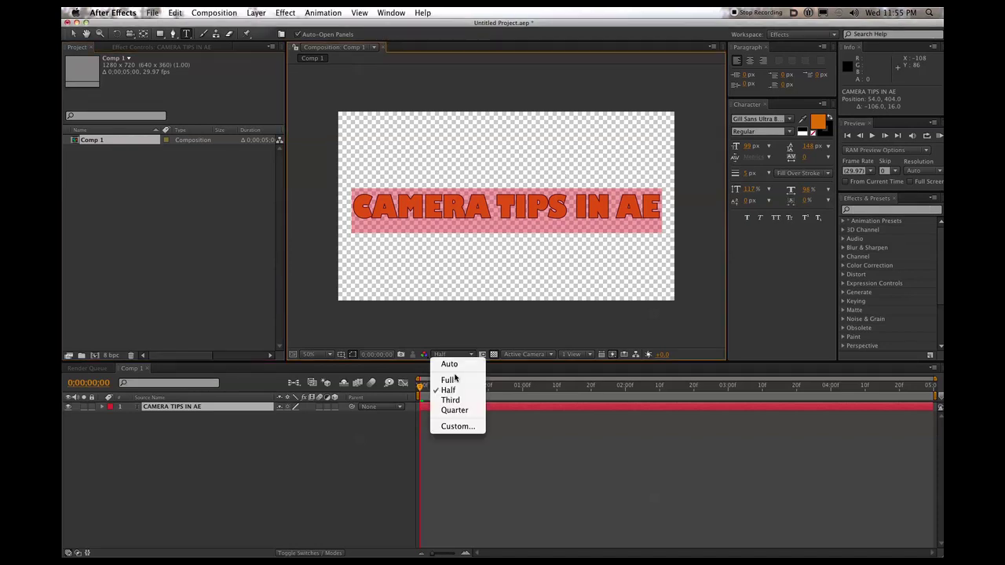
left_click(449, 372)
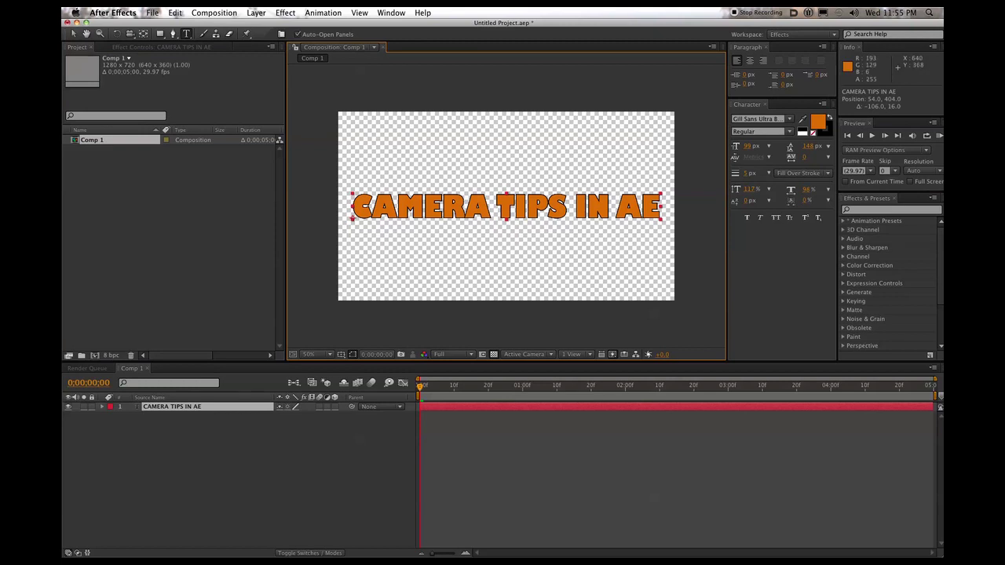
key("v")
left_click(456, 283)
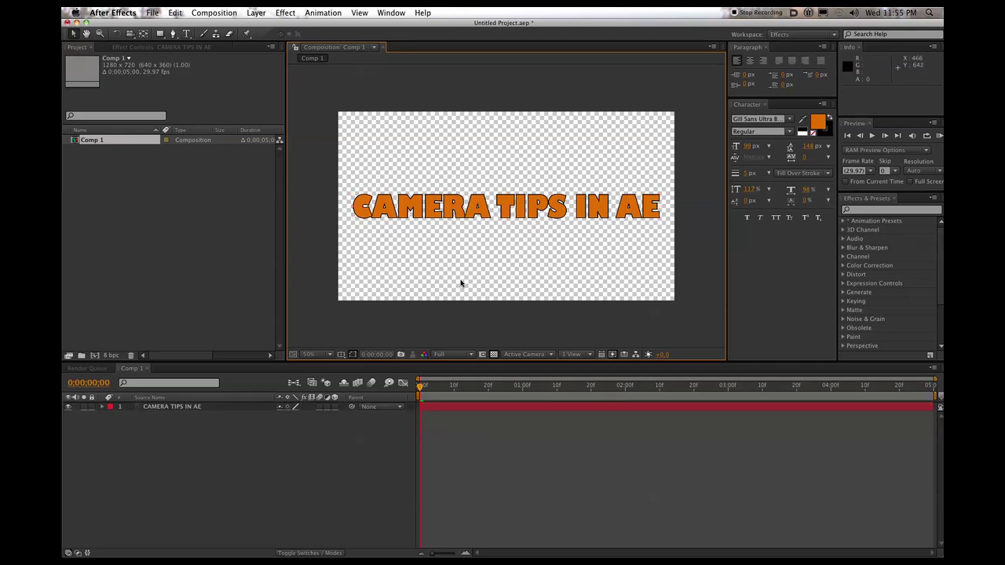
left_click(176, 408)
key("ctrl+c")
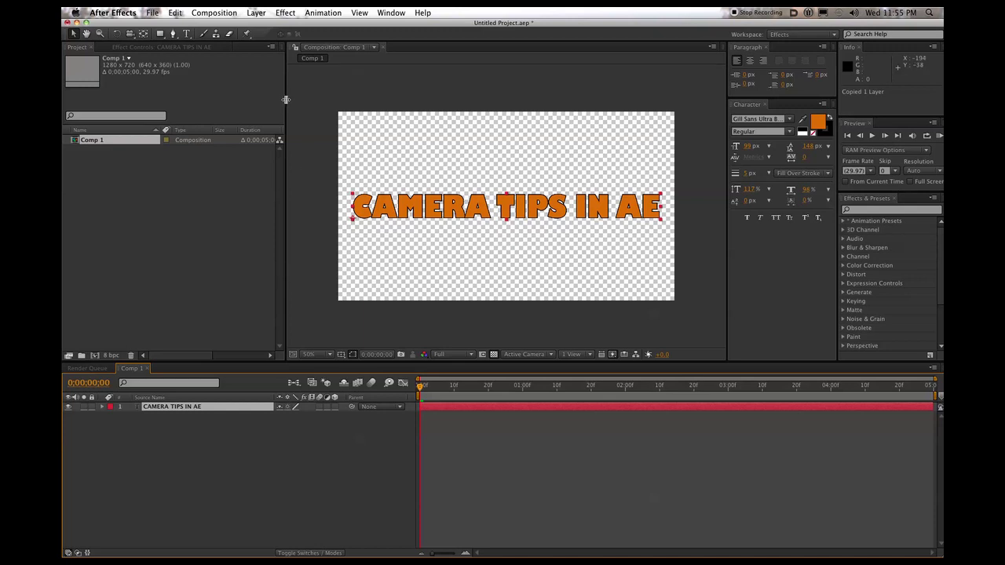
left_click(256, 13)
mouse_move(267, 26)
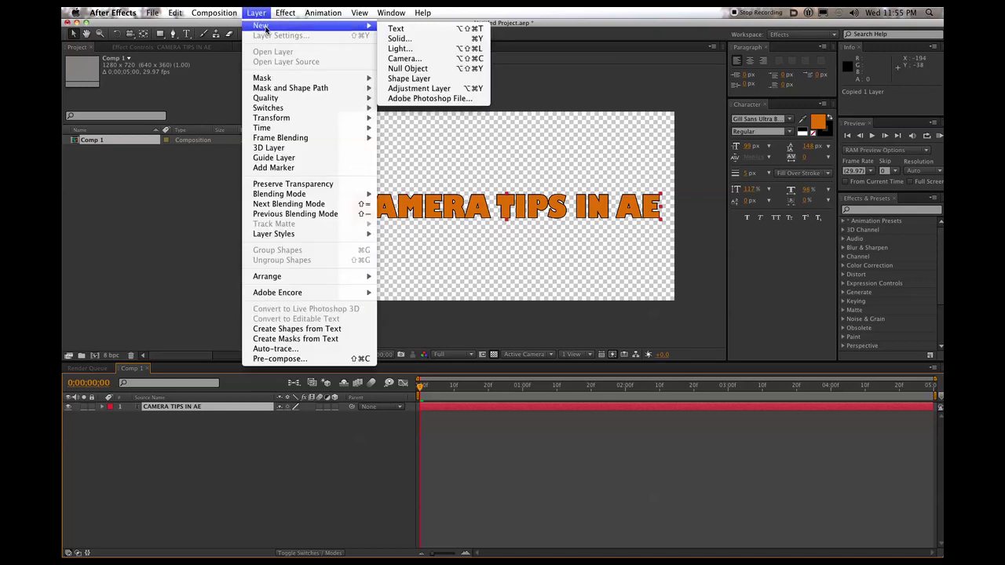
left_click(424, 58)
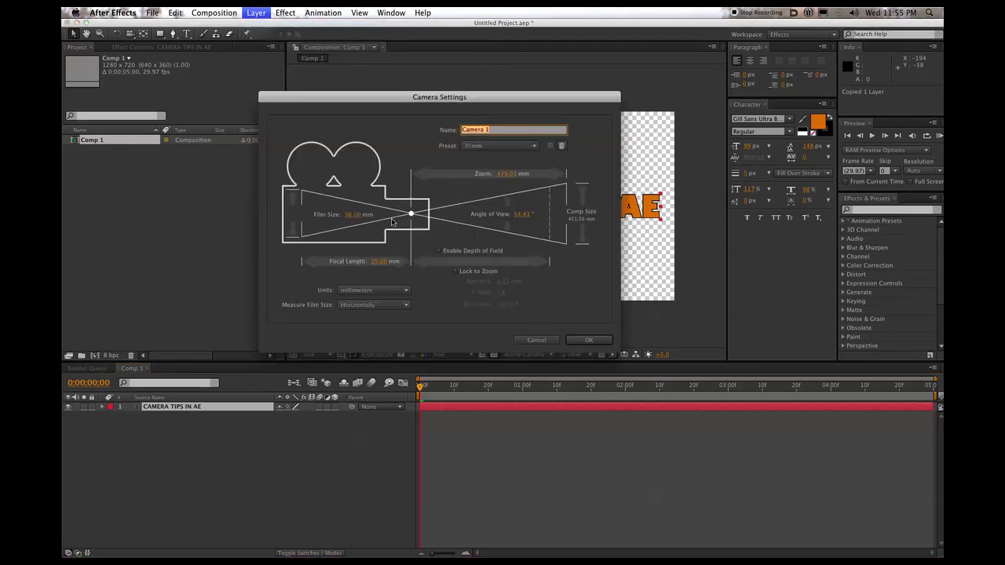
left_click(537, 339)
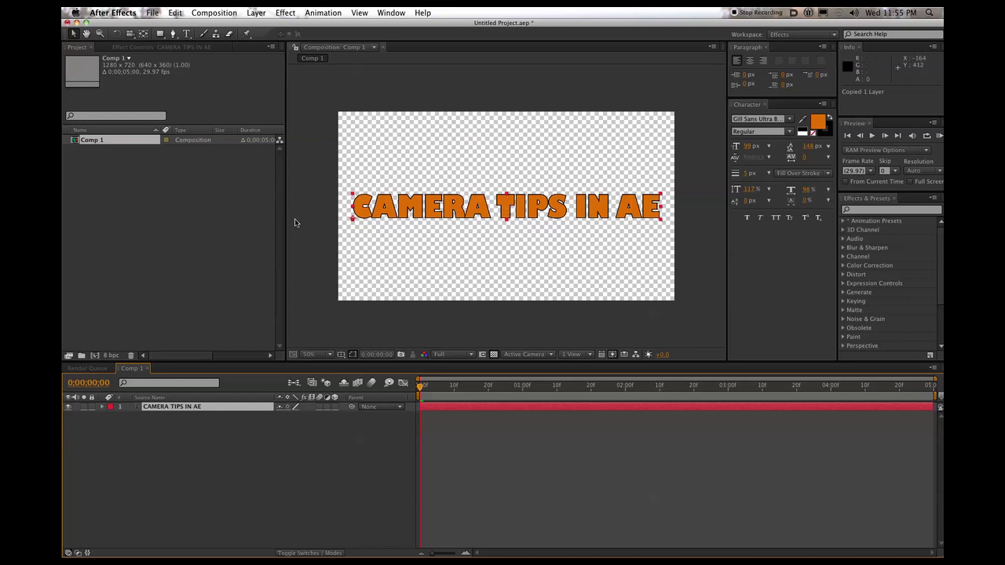
Create a 1280 x 720 px solid layer in deep red.
left_click(257, 13)
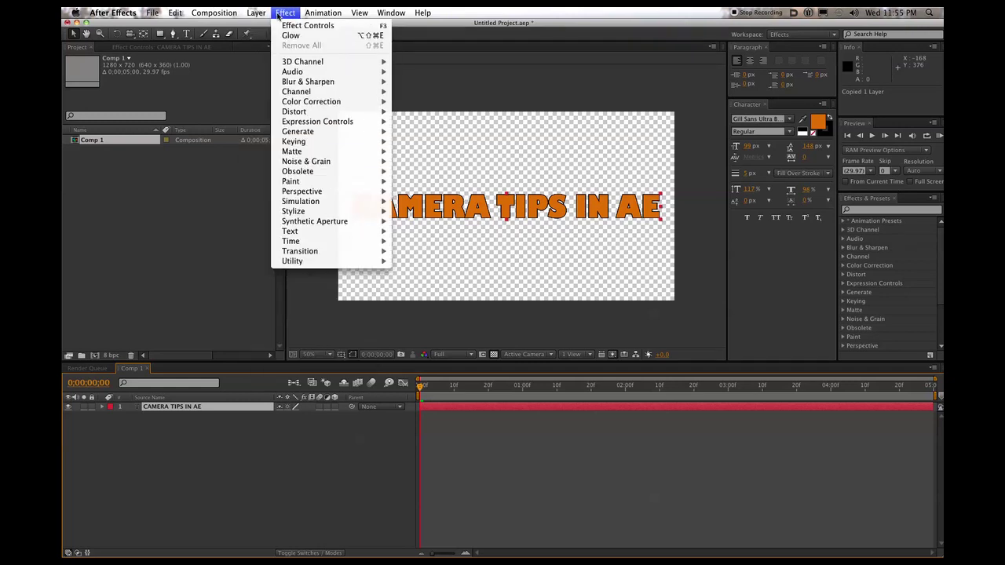
mouse_move(264, 26)
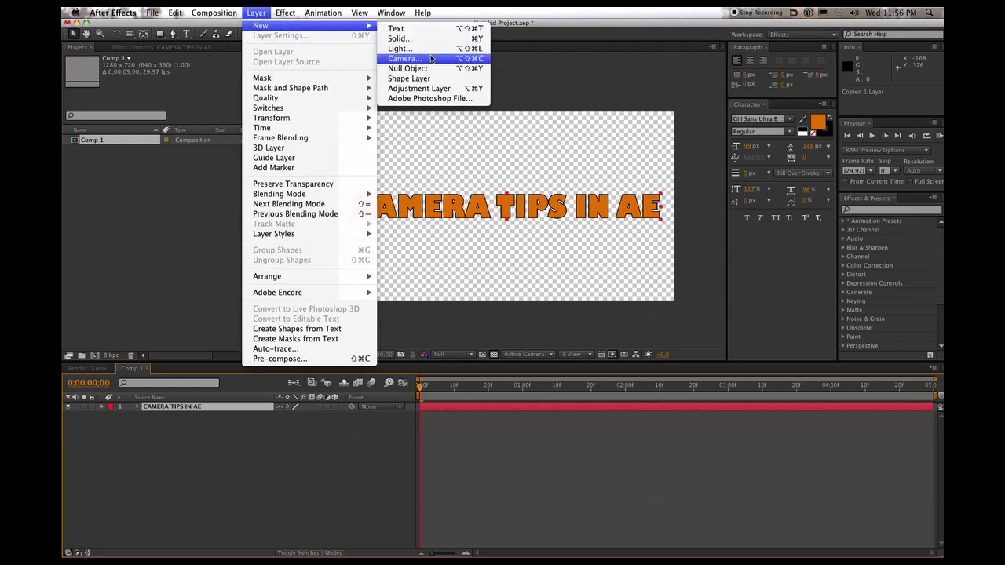
left_click(400, 38)
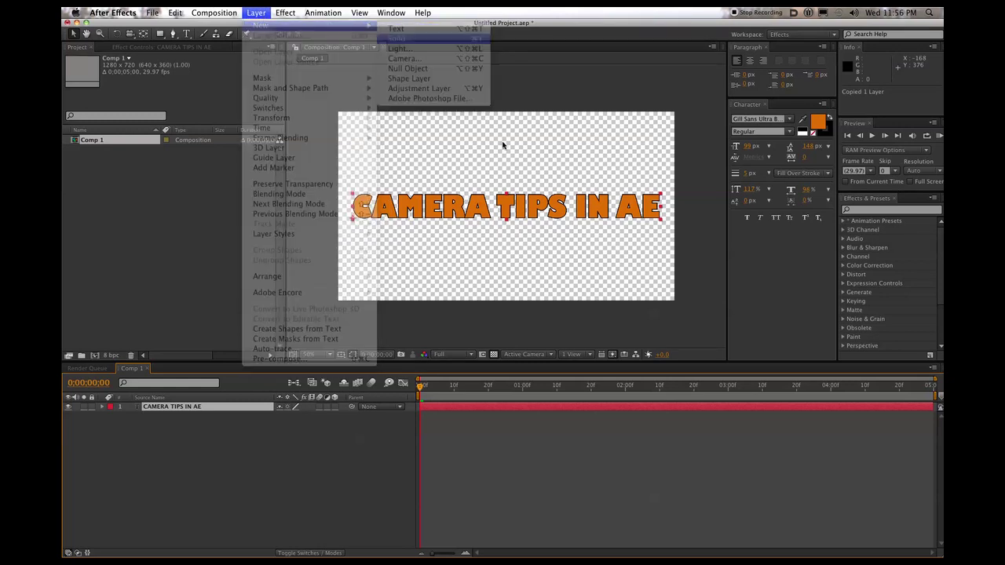
left_click(474, 289)
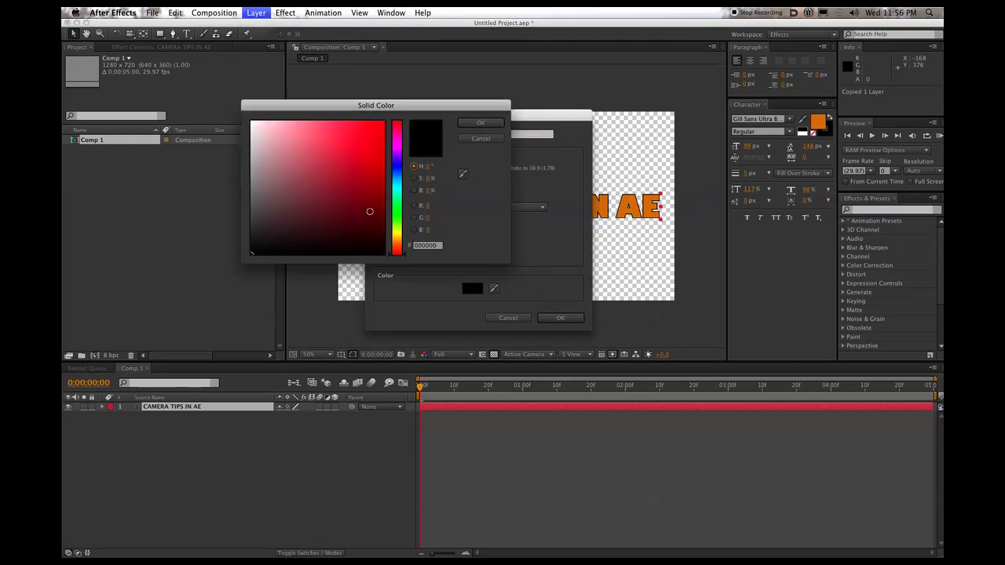
left_click(369, 210)
left_click(478, 124)
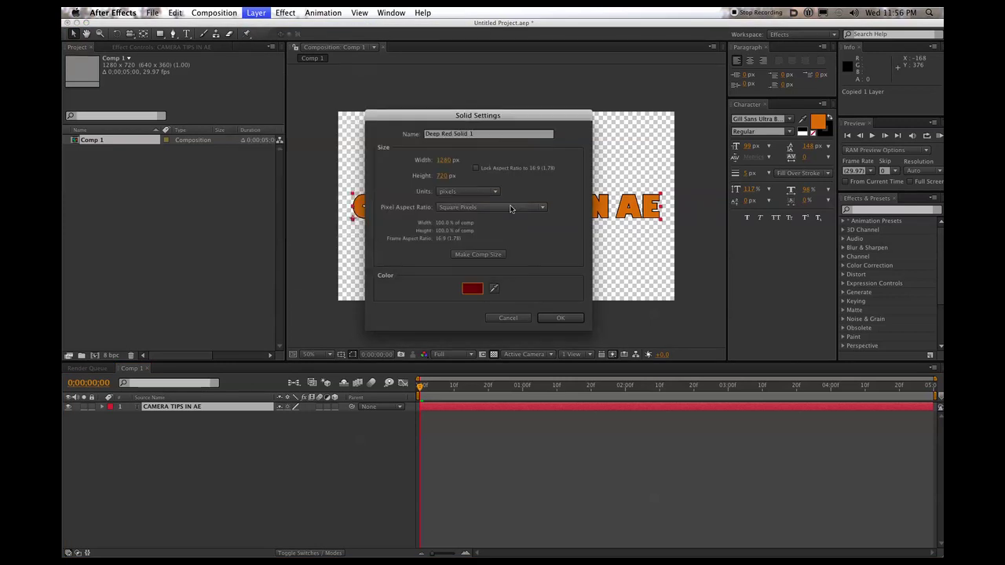
left_click(559, 317)
Move the title text layer above the deep red solid in the layer stack.
left_click(181, 416)
left_click_drag(181, 418, 168, 406)
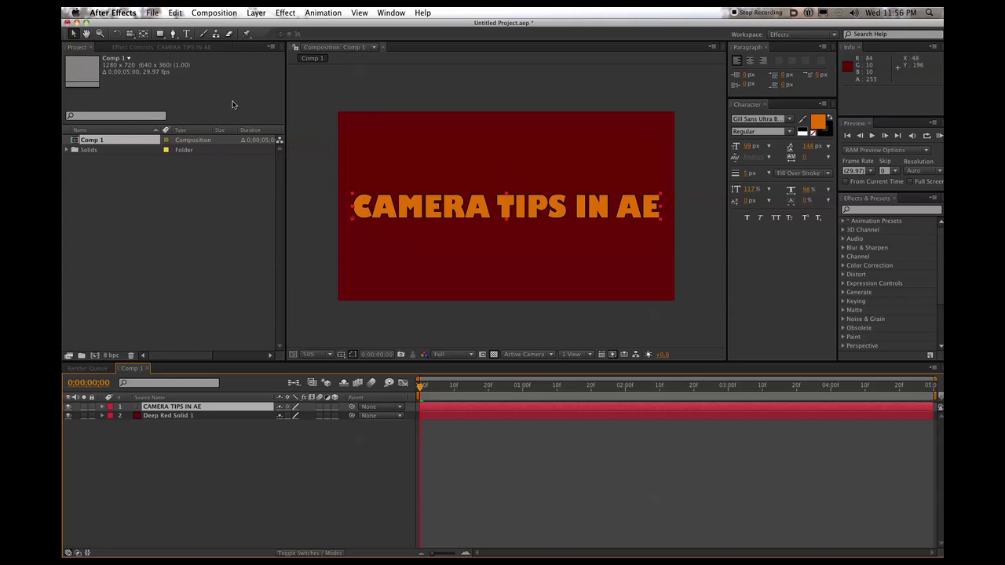
left_click(160, 448)
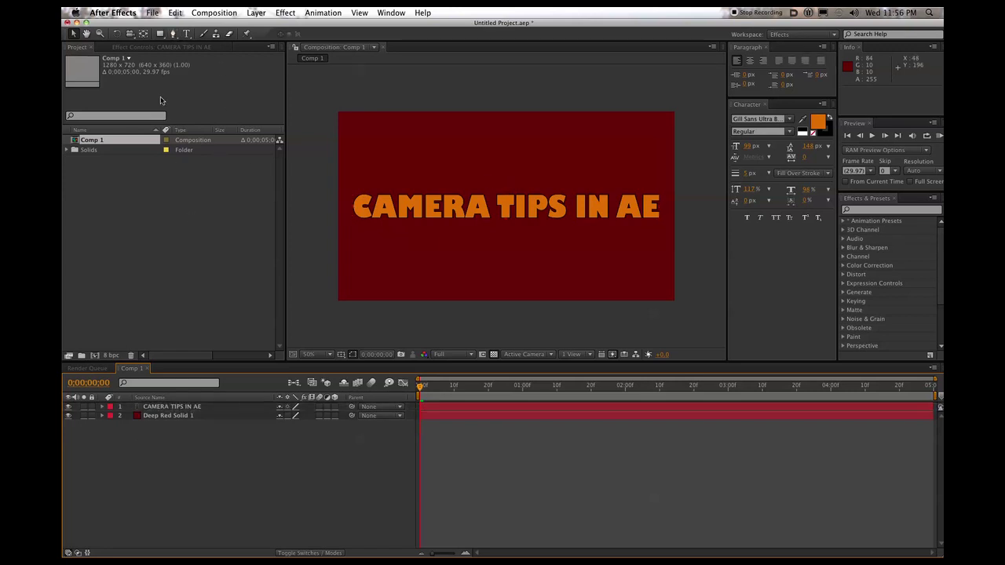
Draw a circle about 230 px high above the start of the title and give it a bright cyan fill.
left_click_drag(161, 34, 197, 54)
left_click_drag(380, 124, 443, 185)
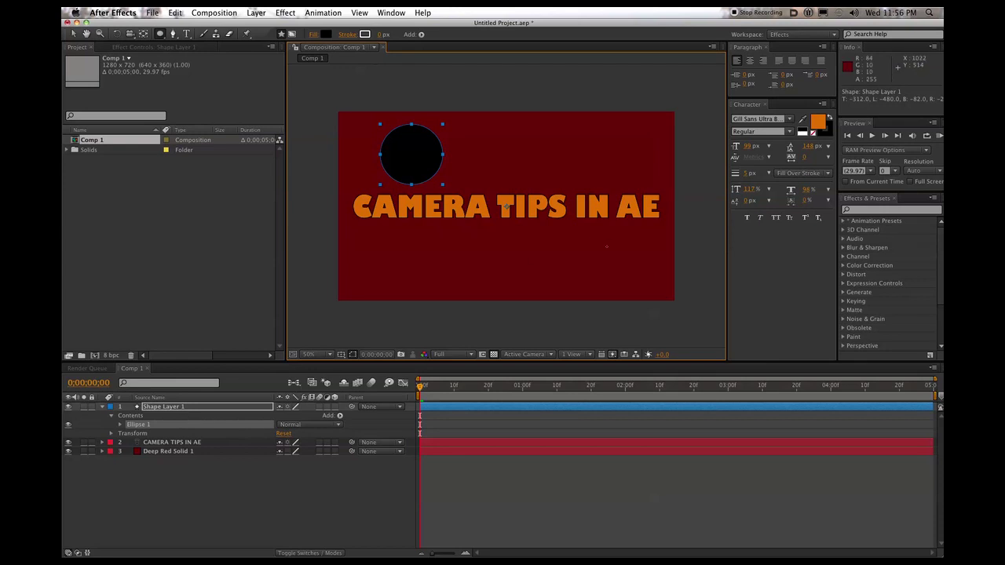
left_click(119, 425)
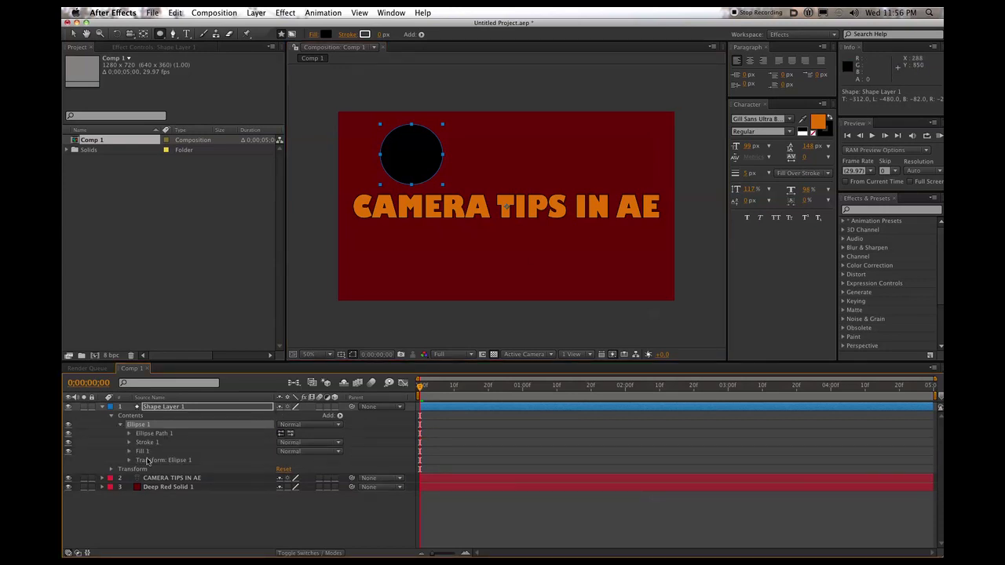
left_click(130, 452)
left_click(282, 478)
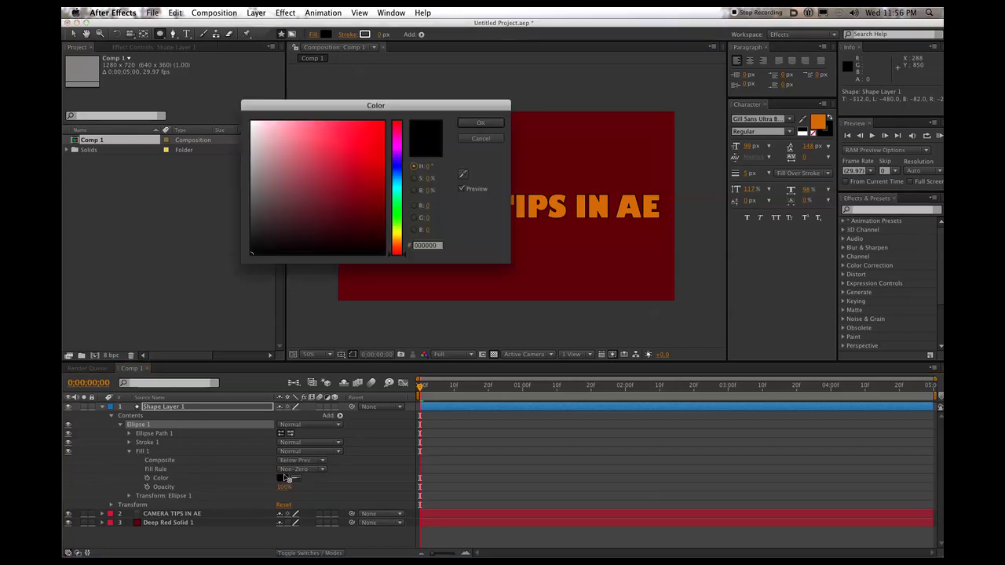
left_click_drag(396, 235, 383, 122)
left_click(480, 123)
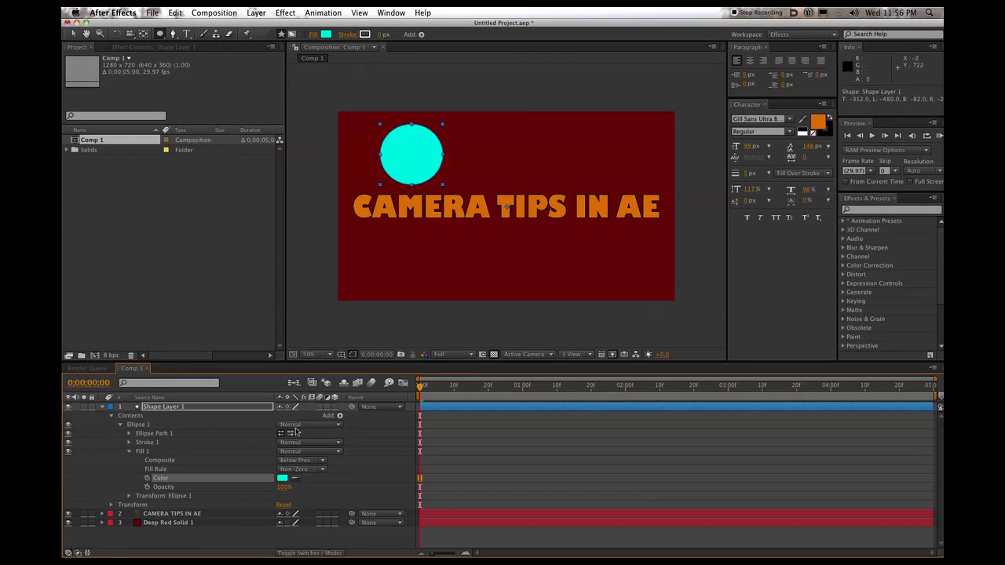
left_click(103, 408)
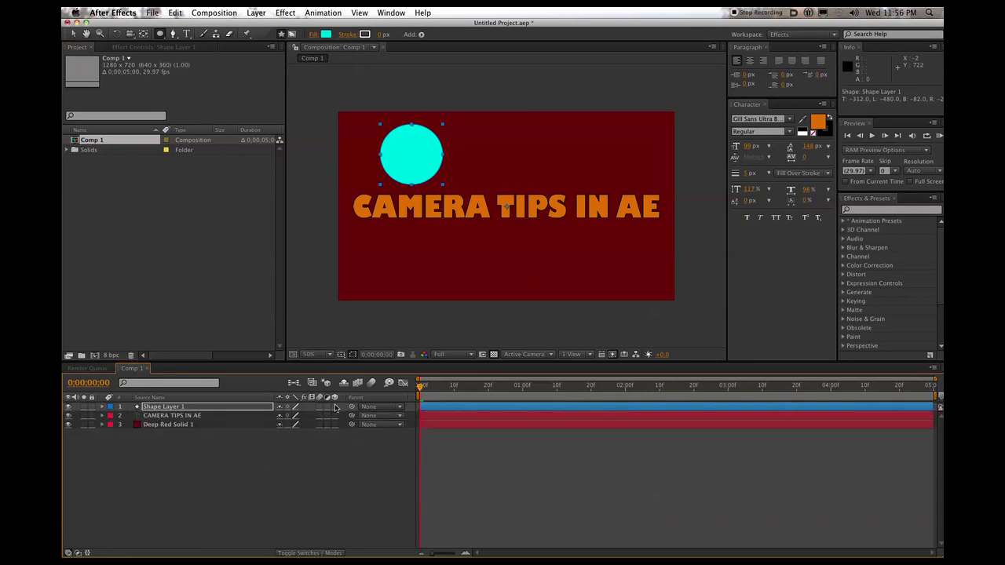
Make all three layers 3D and move the circle layer back in depth and up, to about 640, 260, 944.
left_click_drag(336, 407, 341, 442)
key("v")
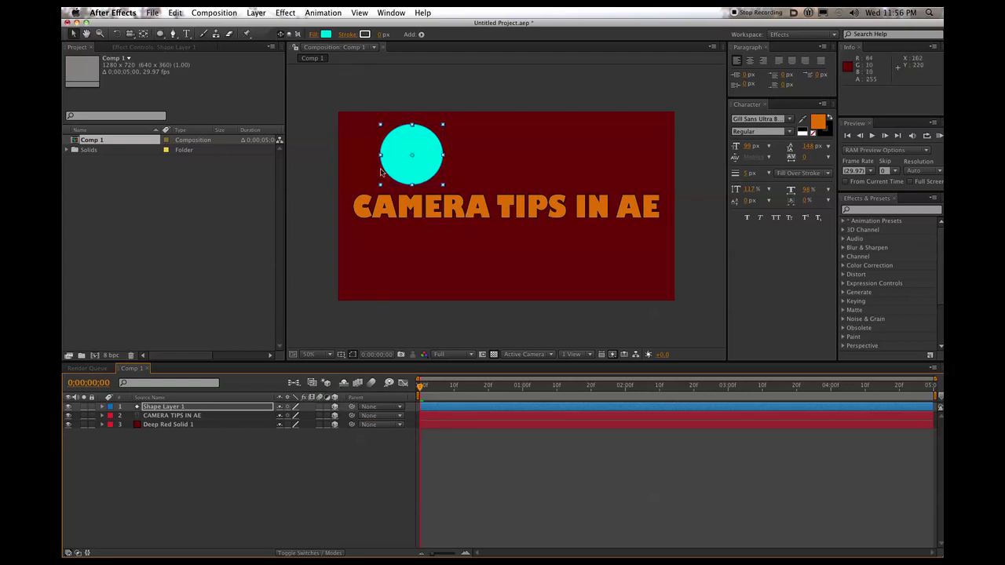
key("Return")
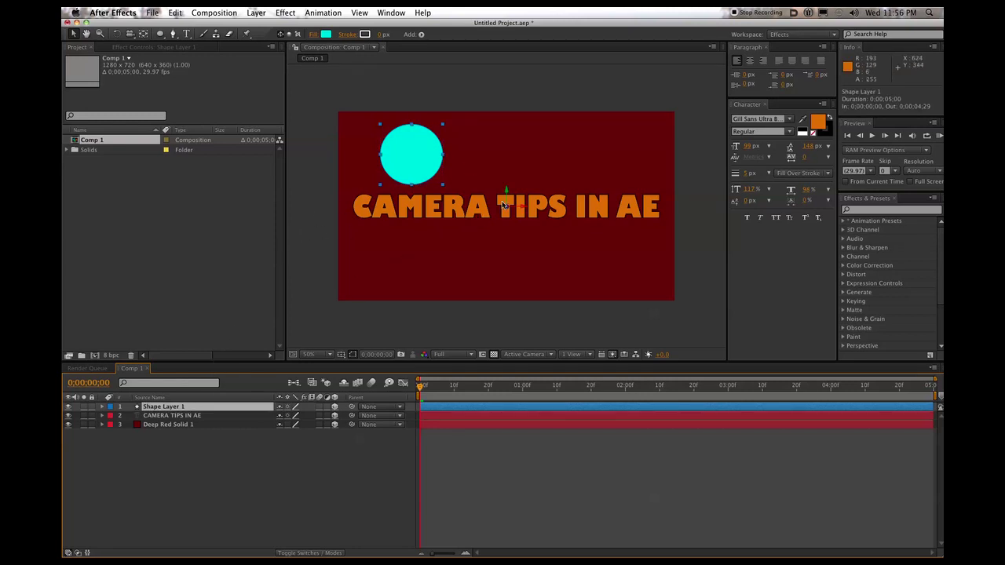
left_click_drag(505, 205, 343, 164)
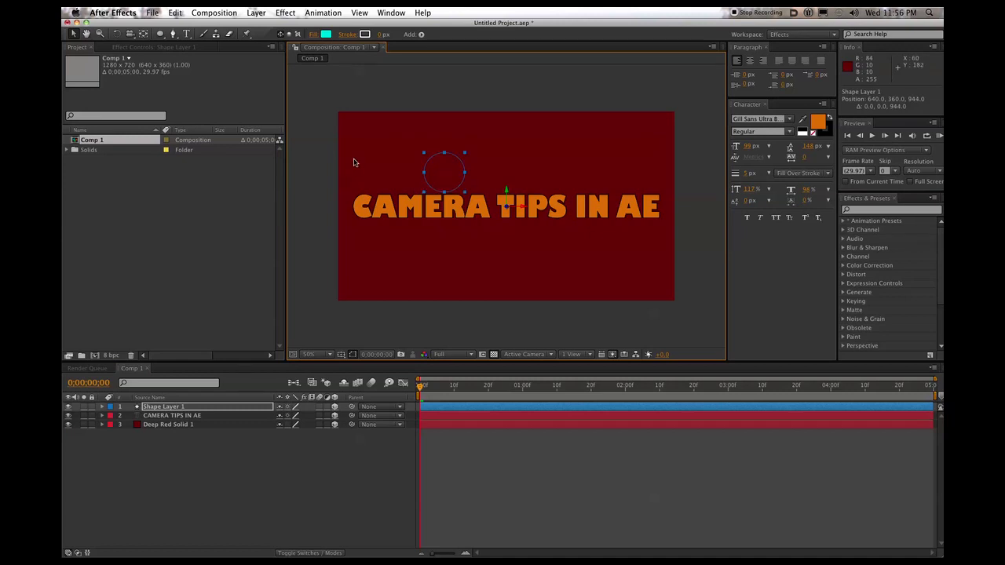
left_click_drag(506, 190, 508, 167)
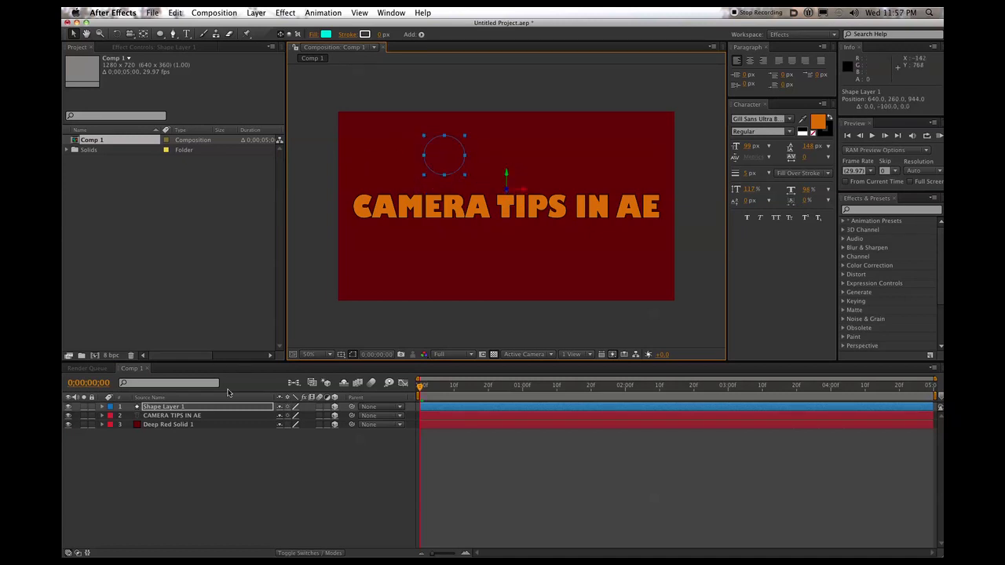
Push the deep red solid back in depth and scale it up to about 157% so it covers the frame.
left_click(200, 425)
left_click_drag(509, 208, 469, 210)
left_click_drag(616, 208, 679, 208)
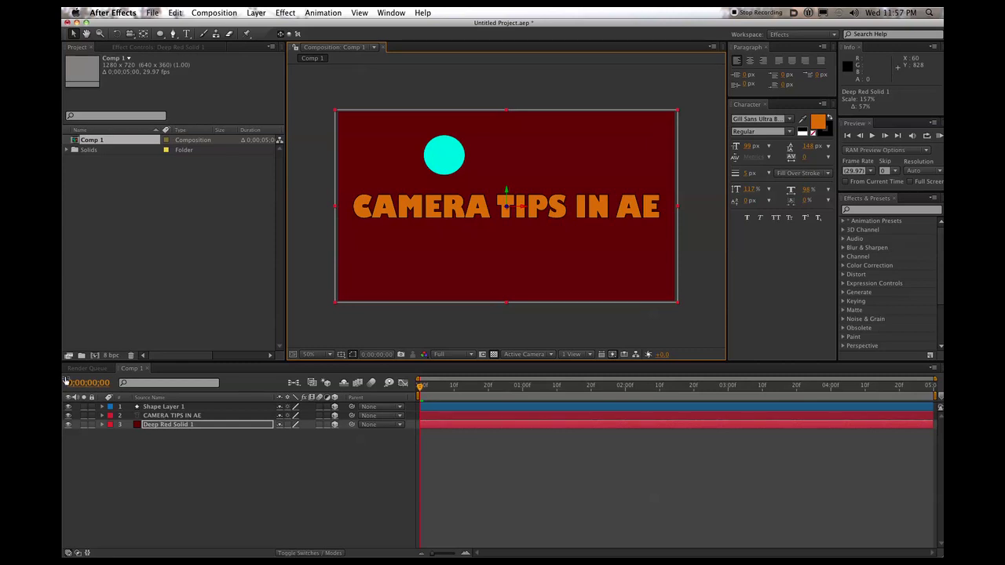
Bring the title text forward in depth and shift it horizontally, to about 77.6, 404, -162.9, and deselect it.
left_click(174, 416)
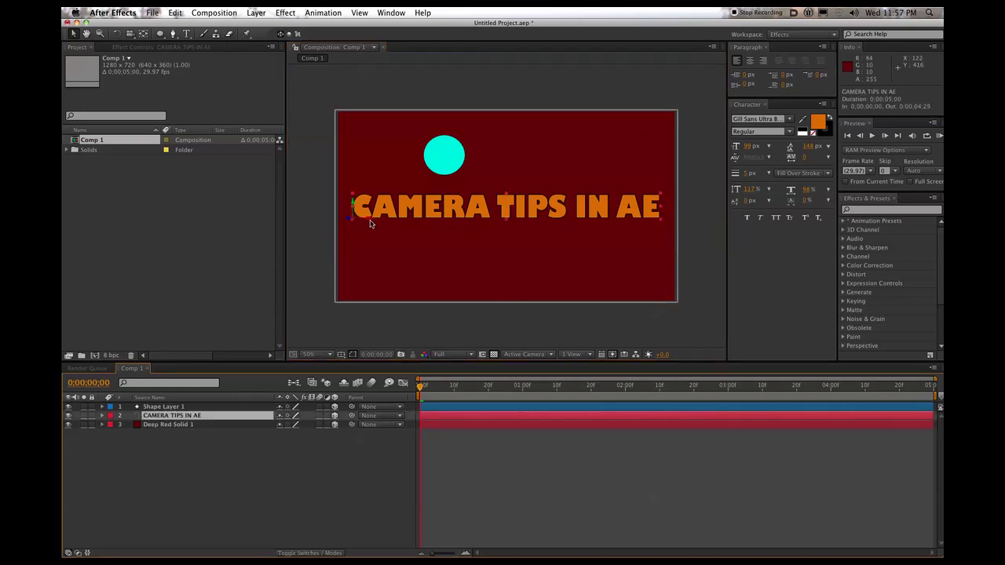
left_click_drag(349, 218, 306, 227)
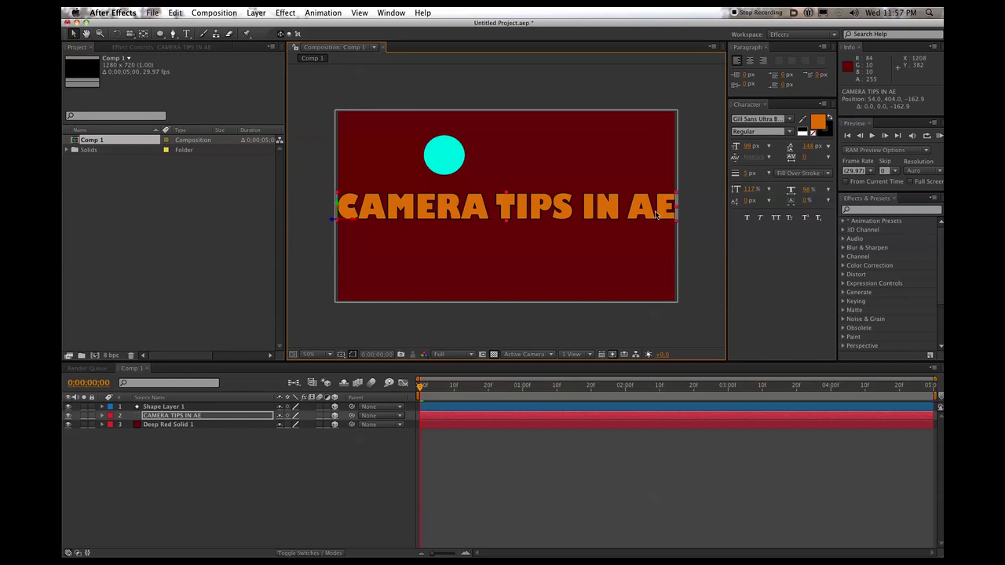
left_click_drag(678, 209, 658, 212)
left_click_drag(598, 220, 605, 220)
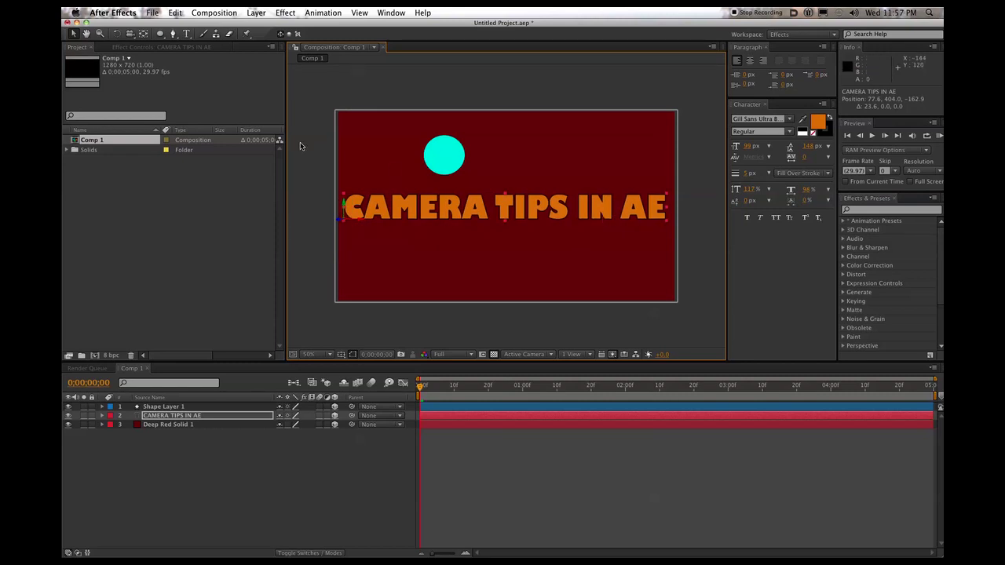
left_click(309, 175)
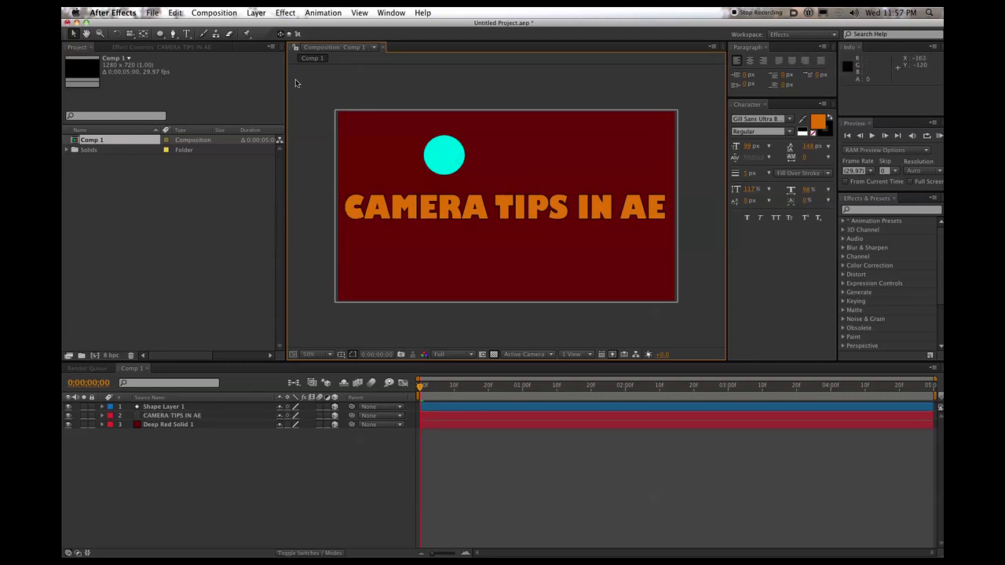
Add a new camera named Camera 1 with the 35mm preset.
left_click(273, 12)
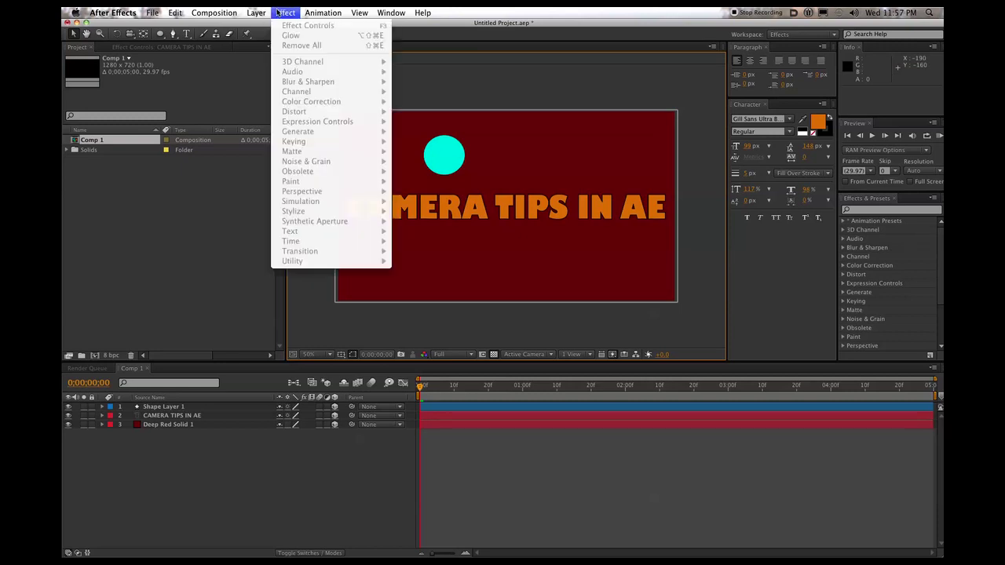
mouse_move(256, 13)
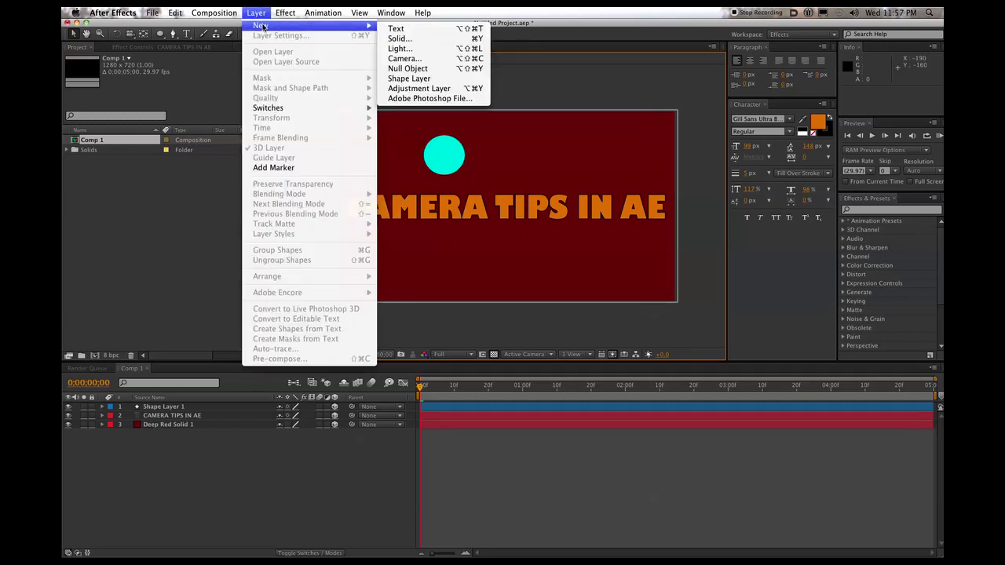
left_click(404, 58)
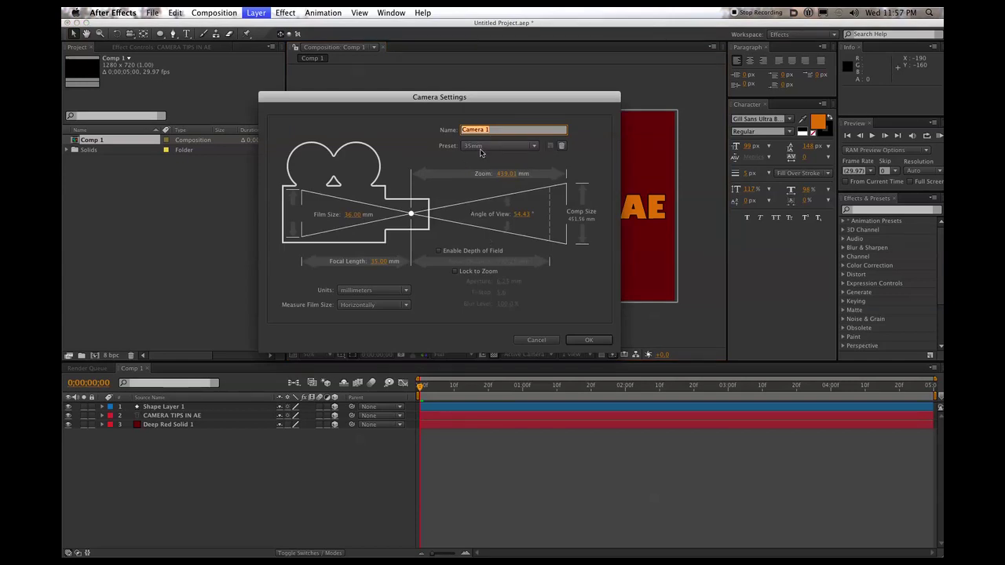
left_click(595, 340)
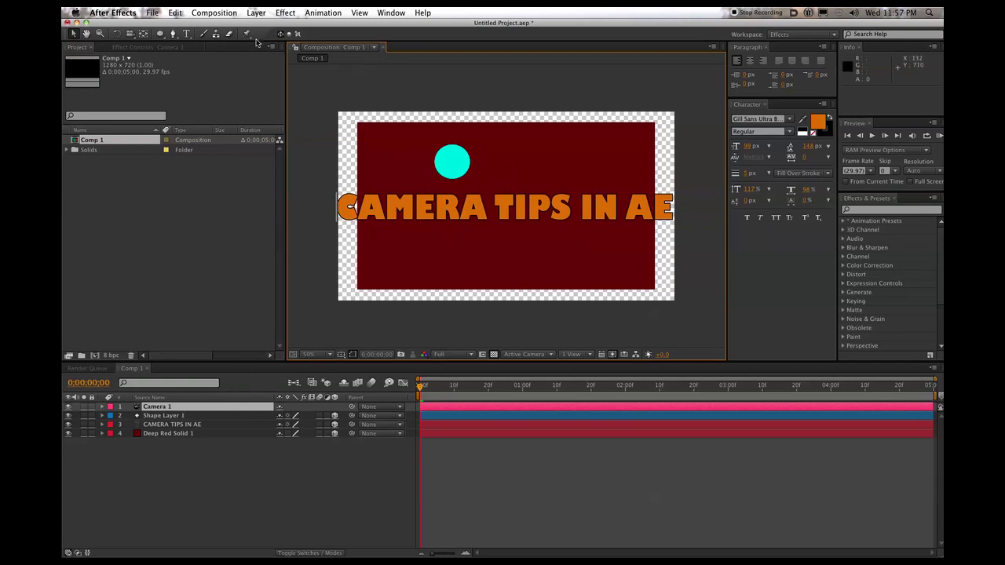
Change the lens preset in Camera 1's settings to a longer focal length.
left_click(259, 14)
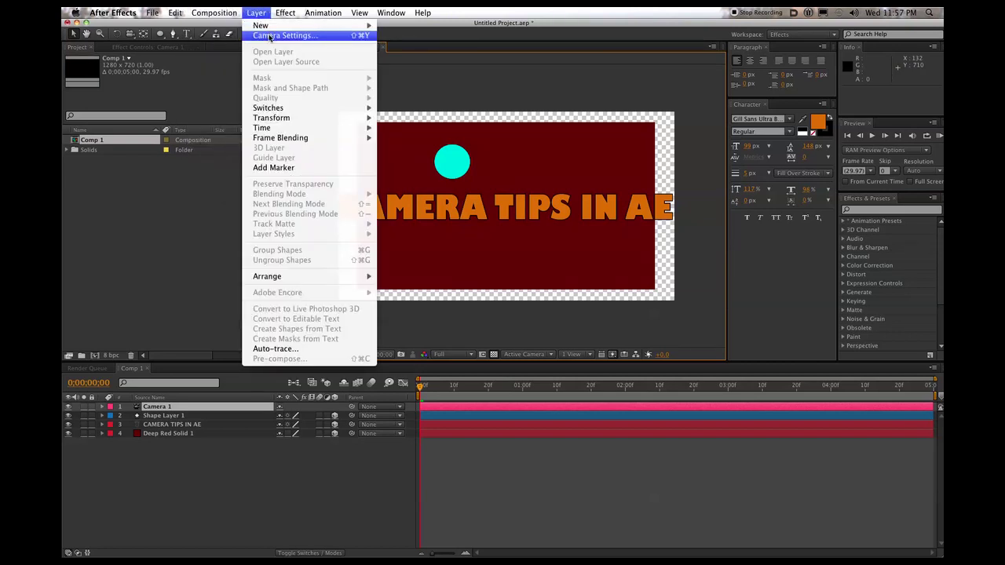
left_click(285, 35)
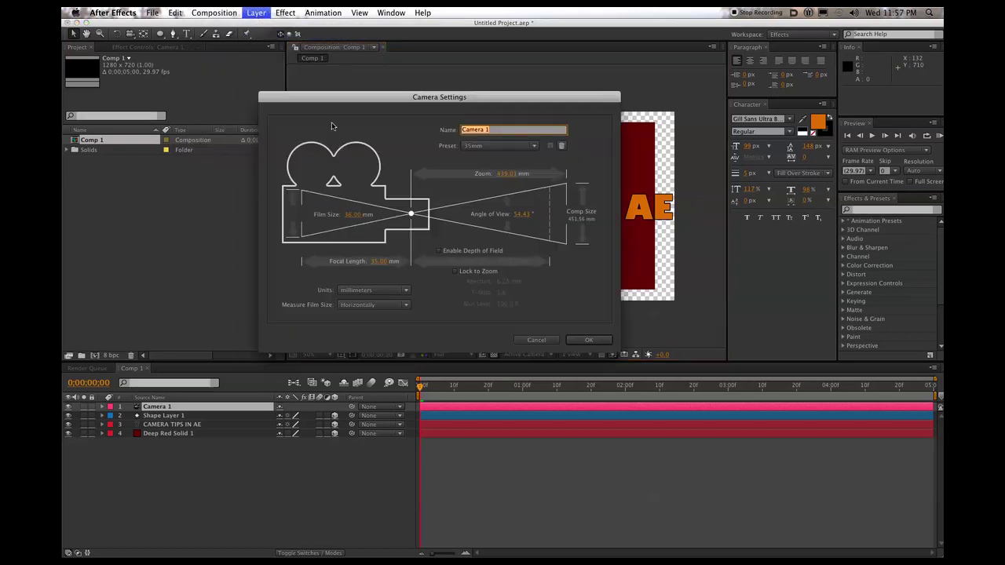
left_click(470, 147)
left_click(483, 225)
left_click(588, 340)
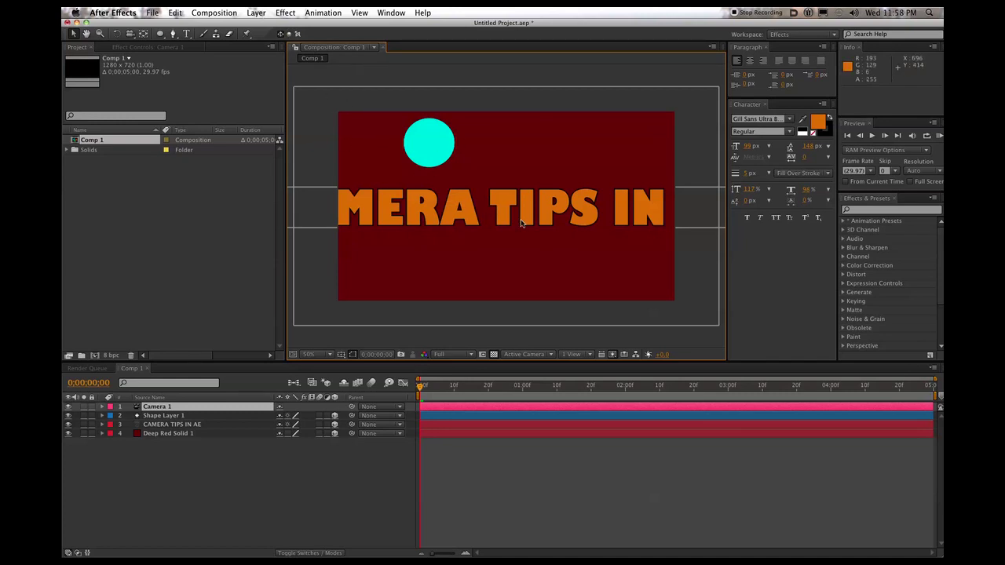
Undo the lens change in the camera settings and move the title to 103.7, 405.7, -162.9.
key("super+z")
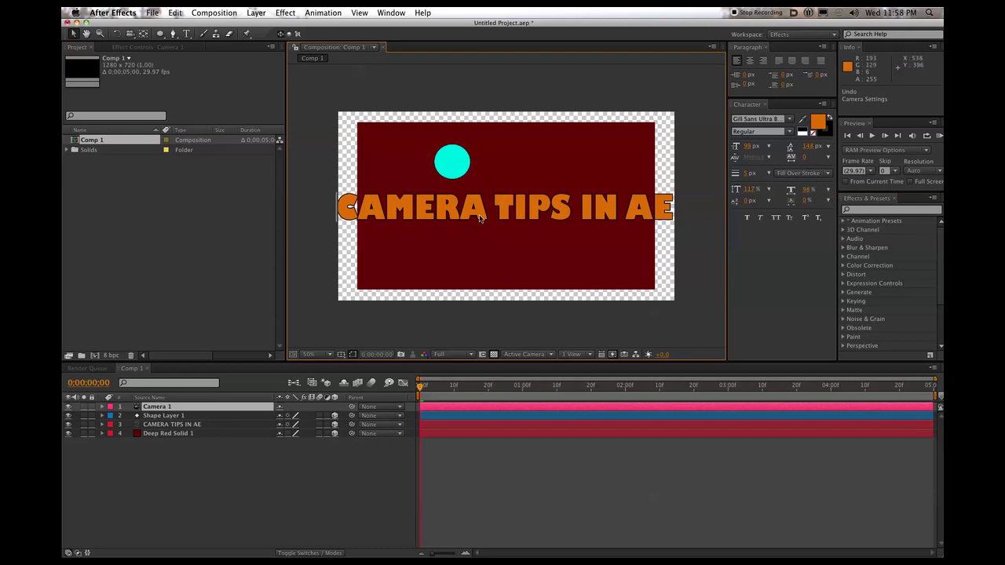
left_click(438, 214)
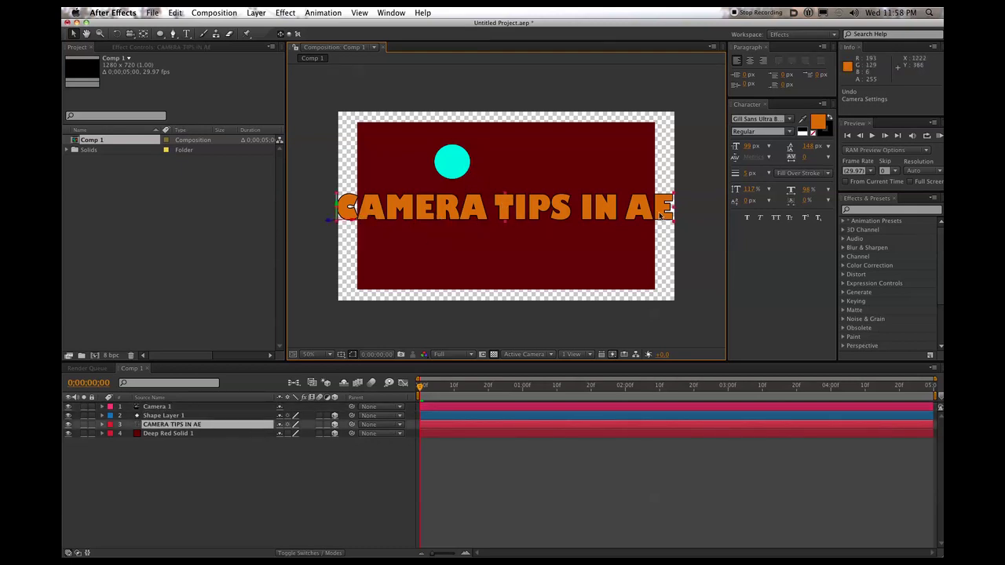
left_click_drag(674, 209, 591, 215)
Scale the deep red solid up to 184% so it fills the frame behind the title.
left_click(601, 231)
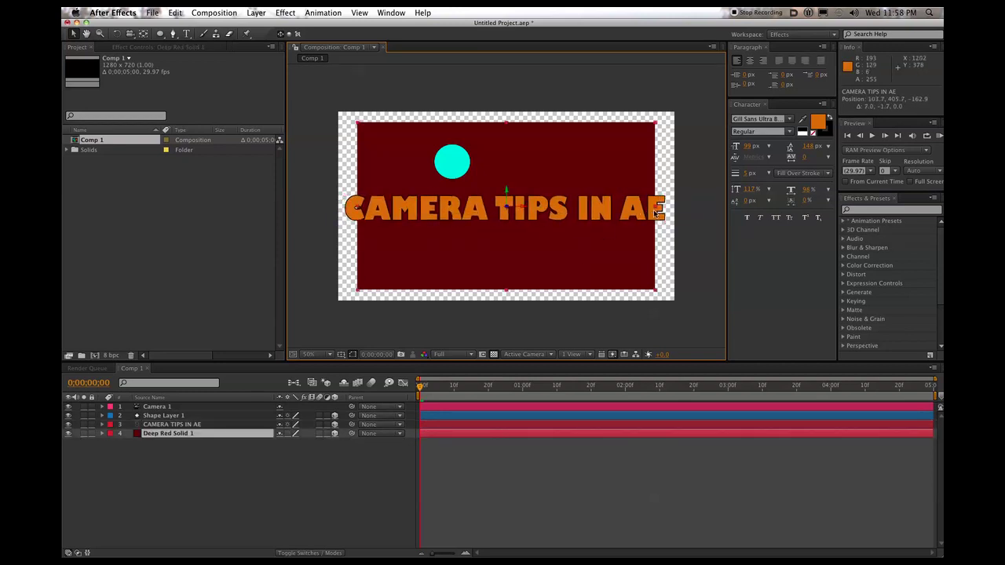
left_click_drag(660, 210, 684, 209)
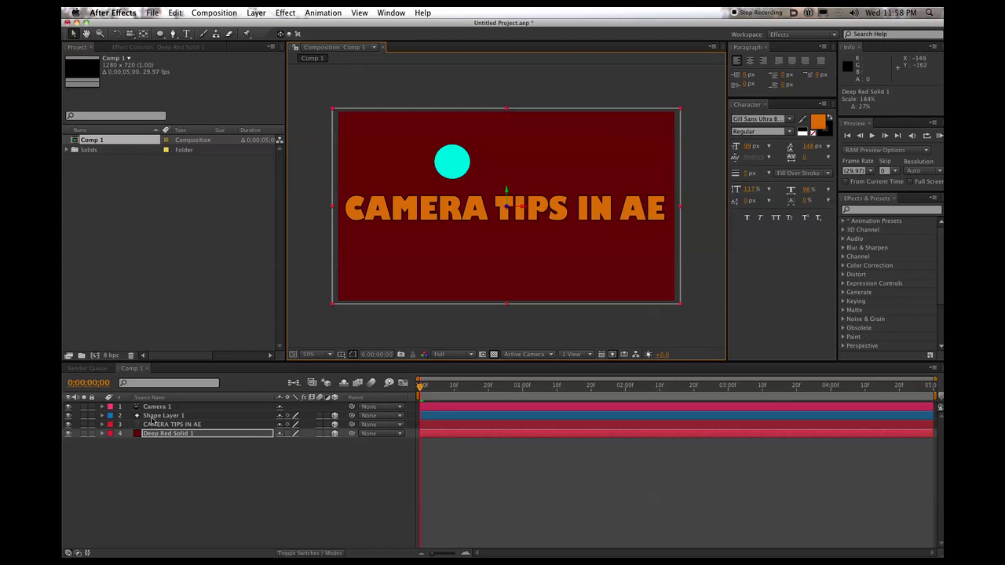
Expand Camera 1's Transform properties in the timeline.
left_click(102, 407)
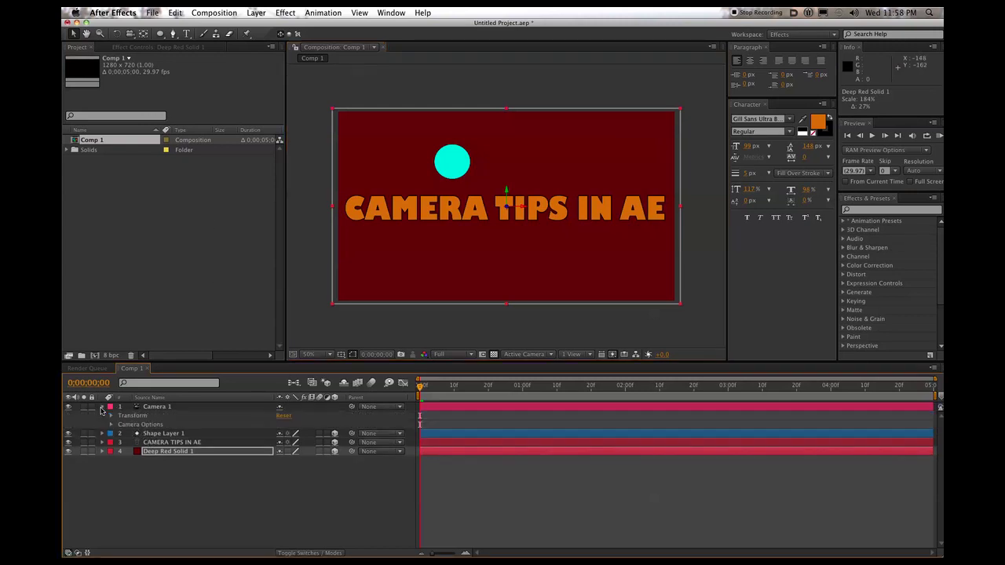
left_click(112, 417)
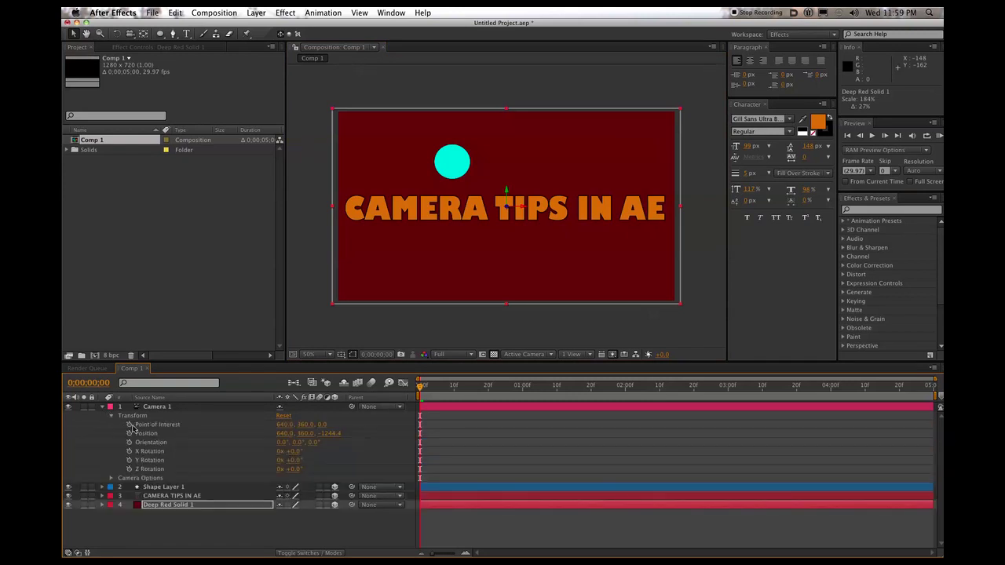
Try animating Camera 1's orientation with keyframes at the start and frame 11, and reset its transform.
left_click(129, 442)
left_click(425, 388)
left_click_drag(425, 388, 457, 388)
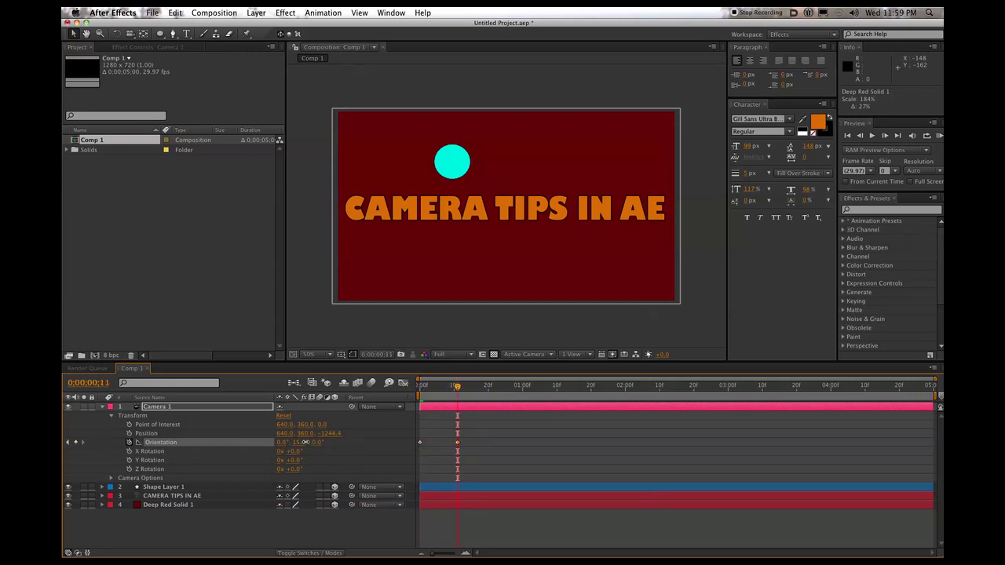
left_click_drag(301, 442, 315, 440)
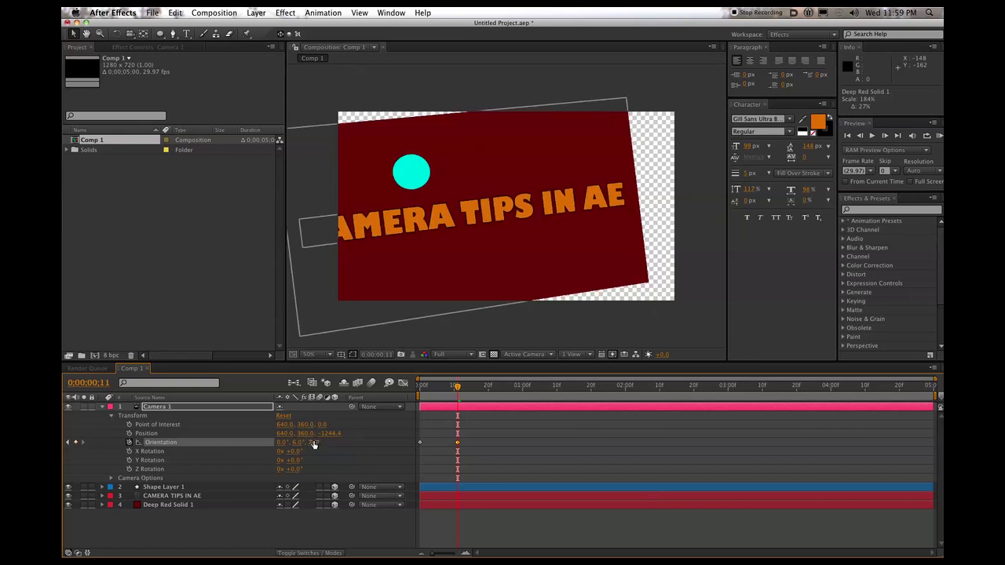
left_click_drag(468, 437, 412, 453)
left_click(284, 416)
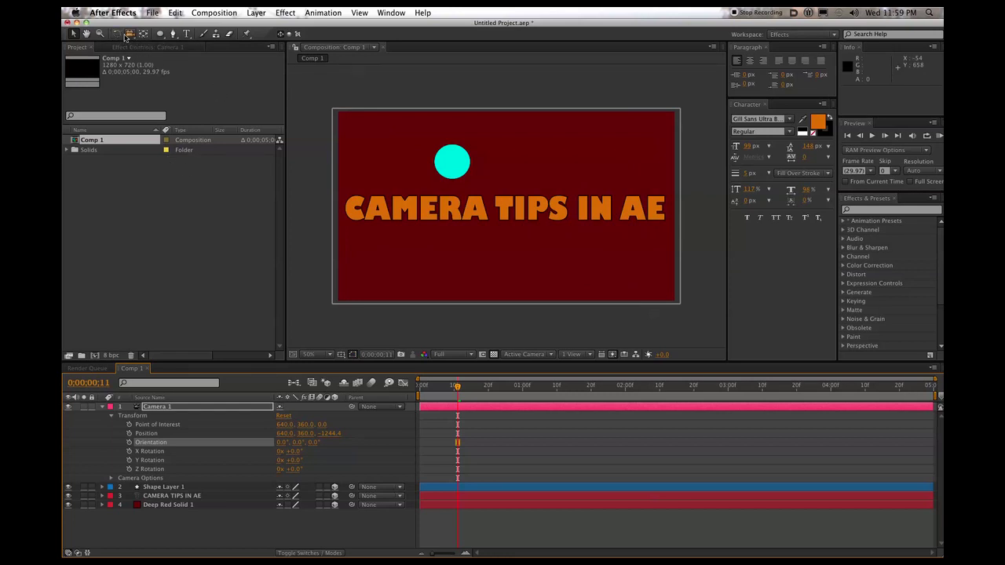
Orbit and track Camera 1 with the camera tools to view the layers from a strong side angle.
left_click_drag(131, 35, 220, 49)
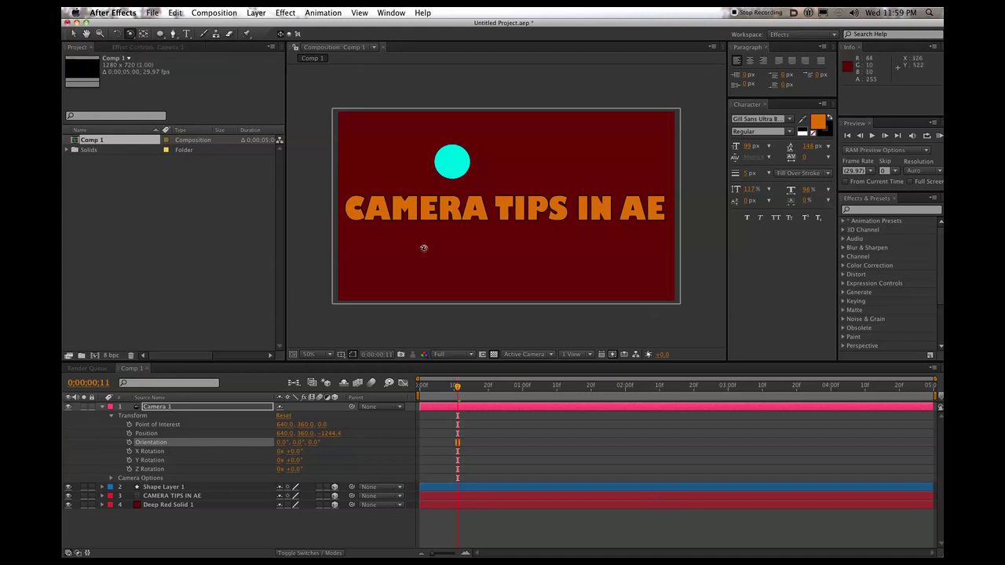
key("c")
key("c")
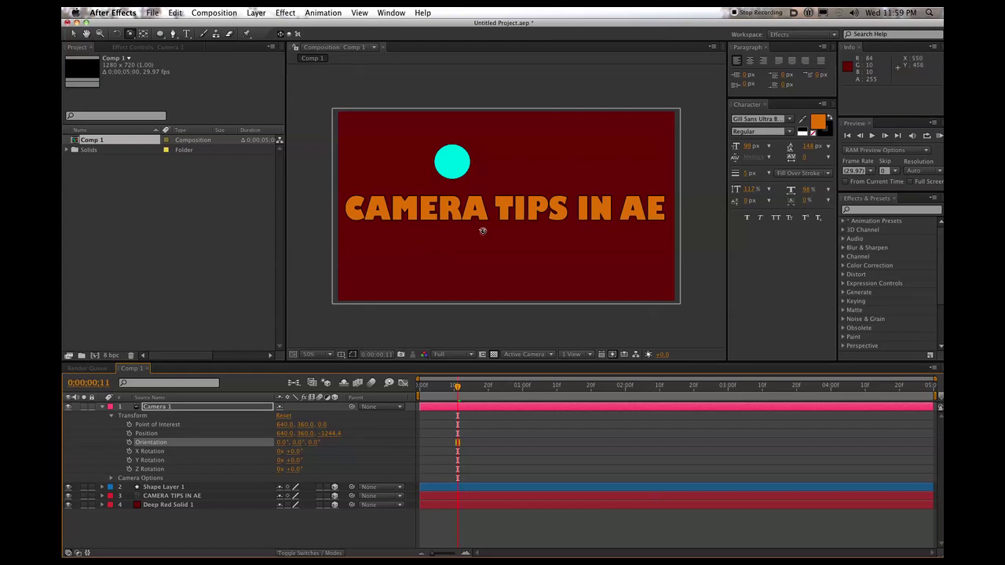
key("c")
mouse_move(493, 235)
left_mouse_down()
mouse_move(494, 217)
mouse_move(489, 231)
mouse_move(482, 214)
mouse_move(466, 332)
mouse_move(446, 246)
mouse_move(487, 236)
mouse_move(499, 249)
mouse_move(496, 237)
left_mouse_up()
key("c")
key("c")
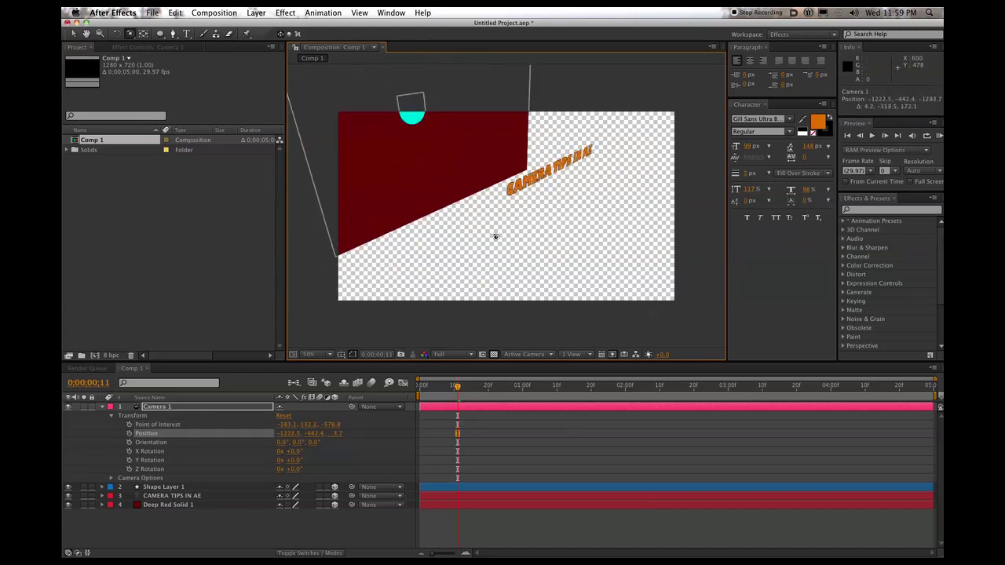
Undo the last orbit and the last XY track of the camera.
key("c")
key("super+z")
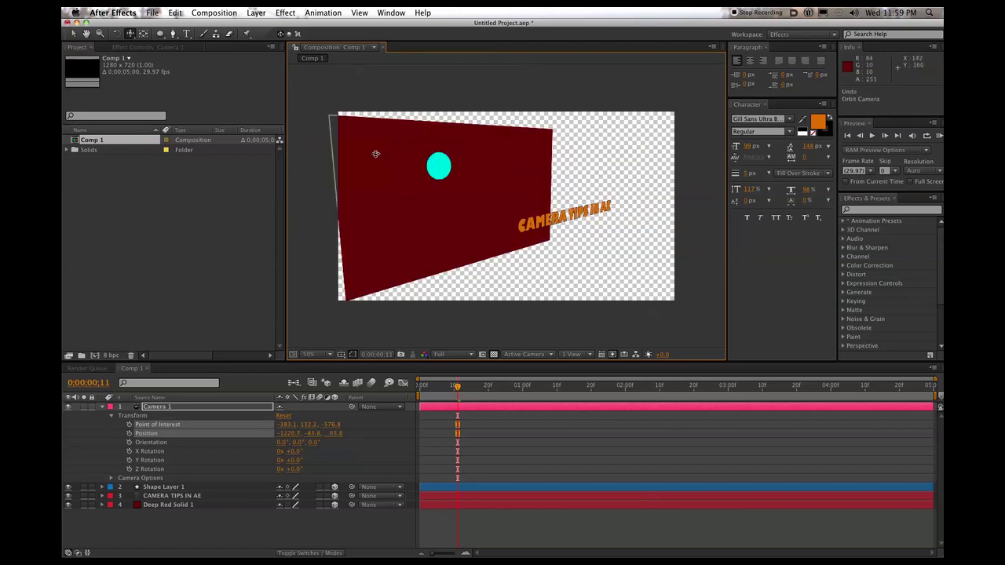
key("super+z")
Show the scene in Top view and move Camera 1's point of interest to about 629.3, 130.3, 230.8.
left_click(534, 355)
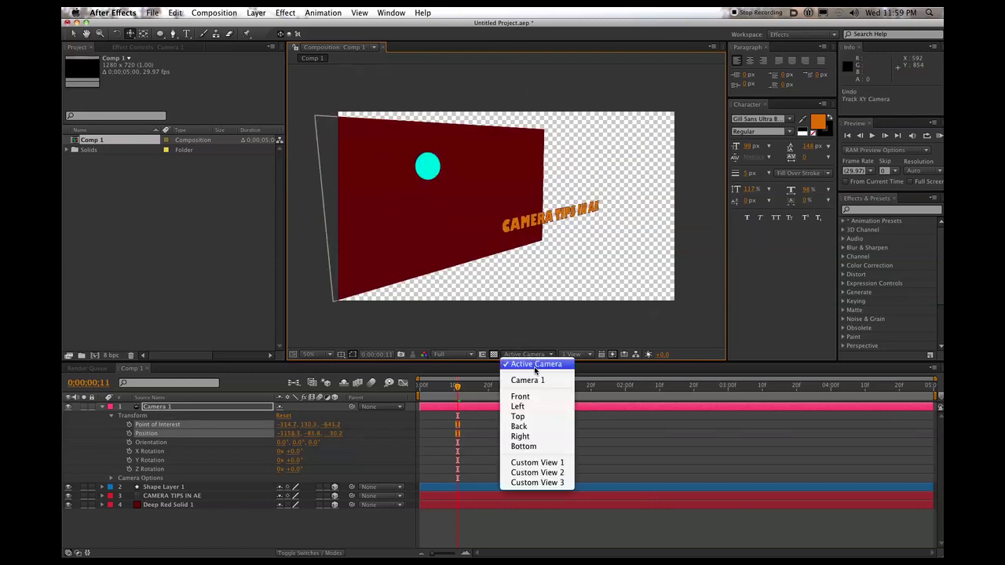
left_click(530, 417)
scroll(505, 254, "down", 3)
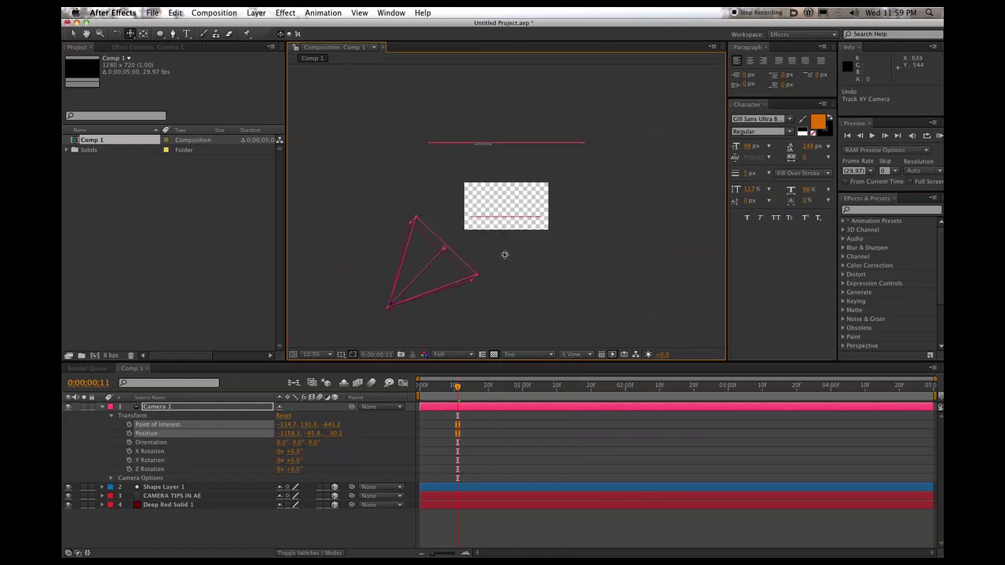
key("v")
left_click_drag(443, 251, 507, 192)
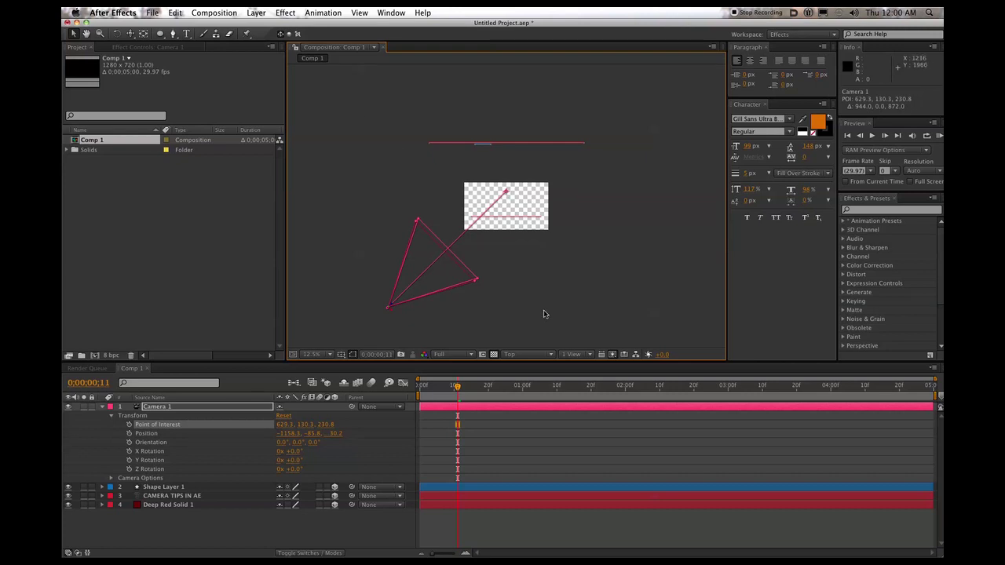
Return to the Active Camera view and orbit Camera 1 to a near-frontal position of about 610.4, -42.0, -2281.9.
left_click(526, 354)
left_click(537, 360)
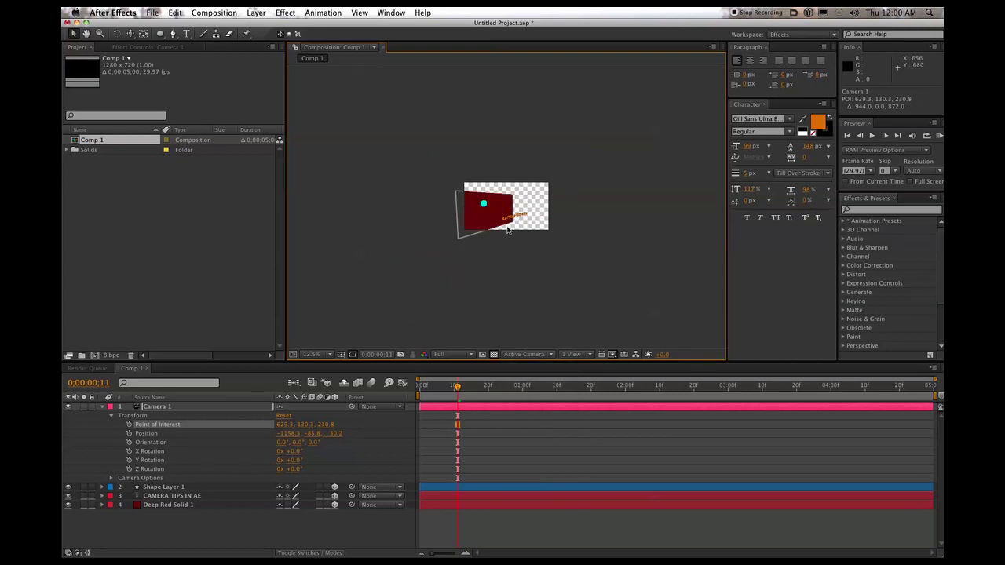
scroll(505, 231, "up", 3)
key("c")
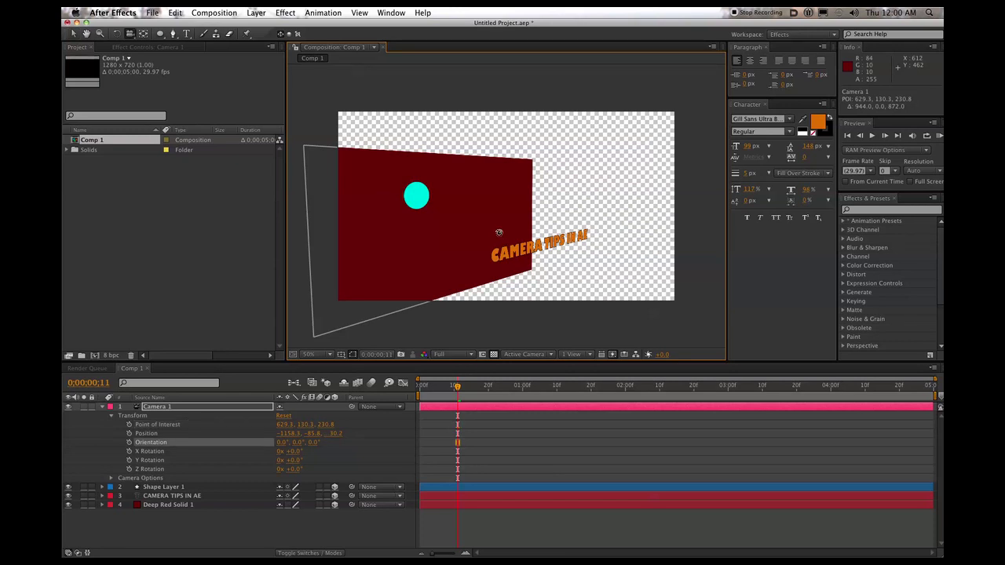
mouse_move(499, 233)
left_mouse_down()
mouse_move(518, 251)
mouse_move(479, 246)
mouse_move(466, 227)
mouse_move(490, 235)
left_mouse_up()
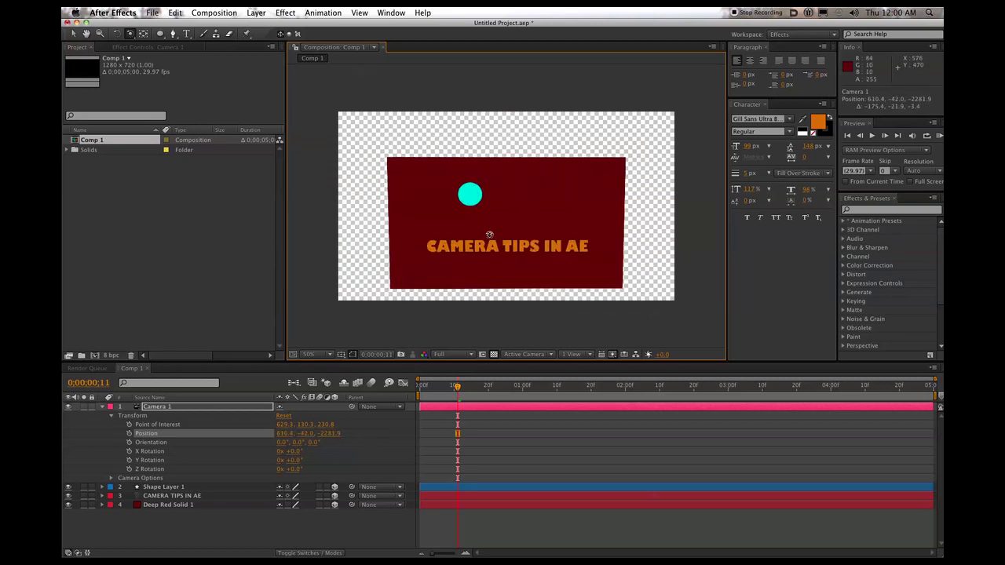
Enlarge the deep red solid beyond the frame edges and move it to about 619.0, 260.4, 975.0.
key("v")
left_click(408, 292)
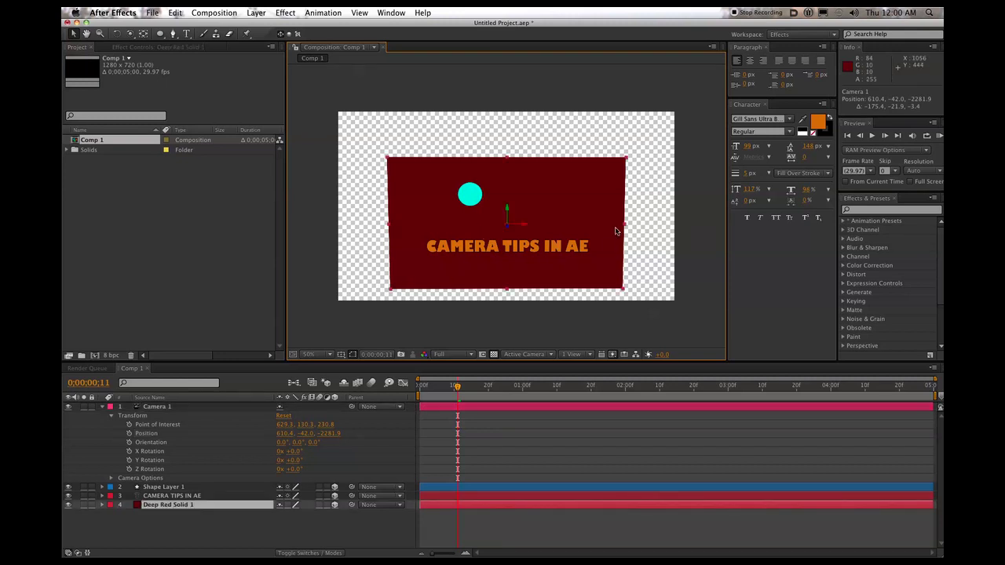
left_click_drag(664, 210, 632, 200)
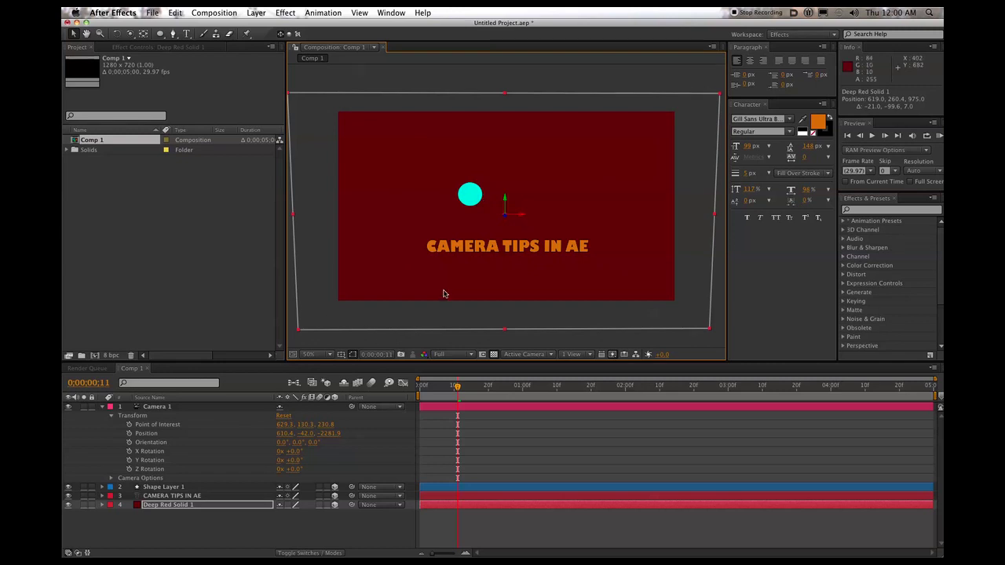
Set Position and Orientation keyframes for Camera 1 at frame 2.
left_click_drag(458, 387, 430, 391)
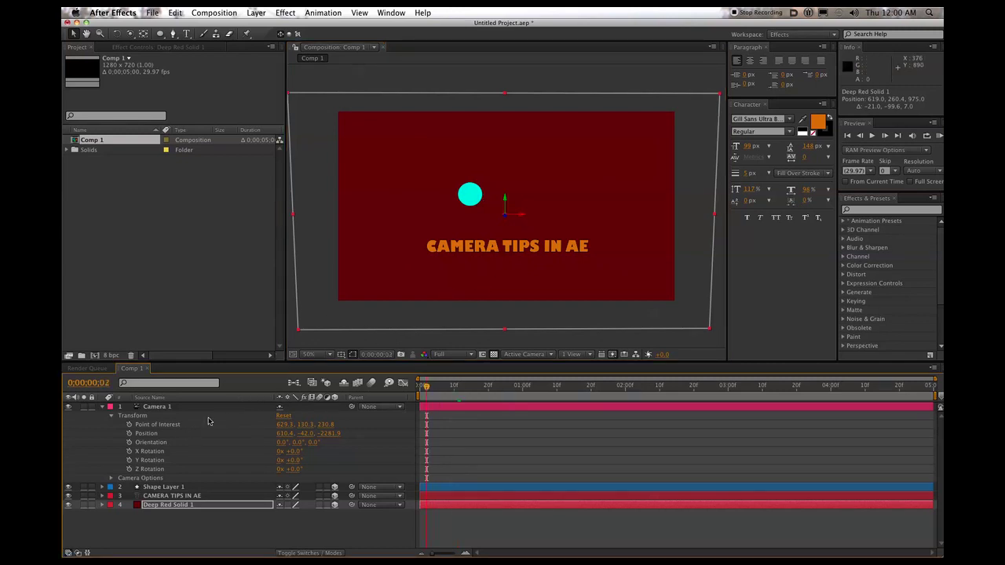
left_click(130, 442)
left_click(130, 433)
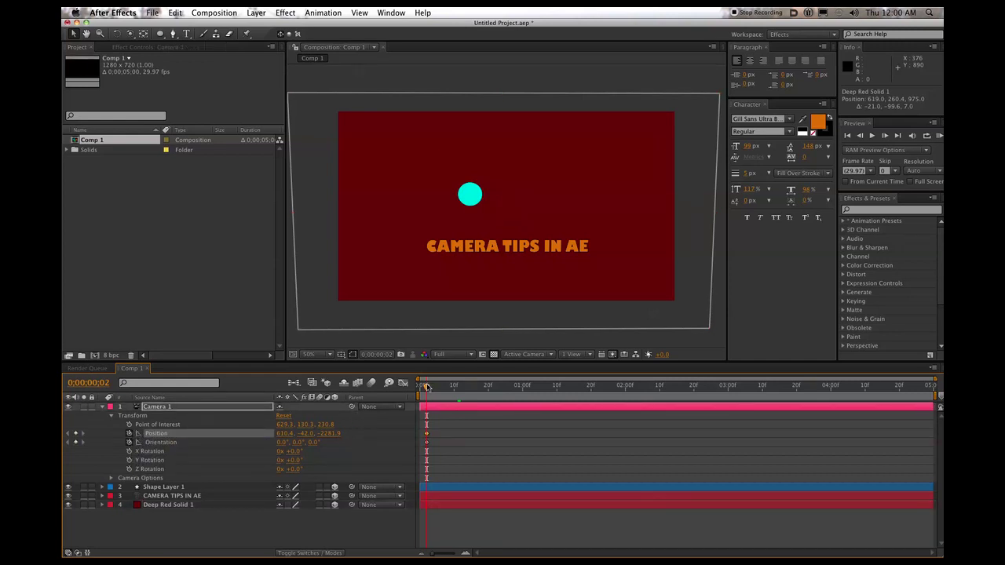
At frame 17, move Camera 1 closer to about 612.6, 184.5, -1463.4 and preview the camera move.
left_click(477, 386)
key("c")
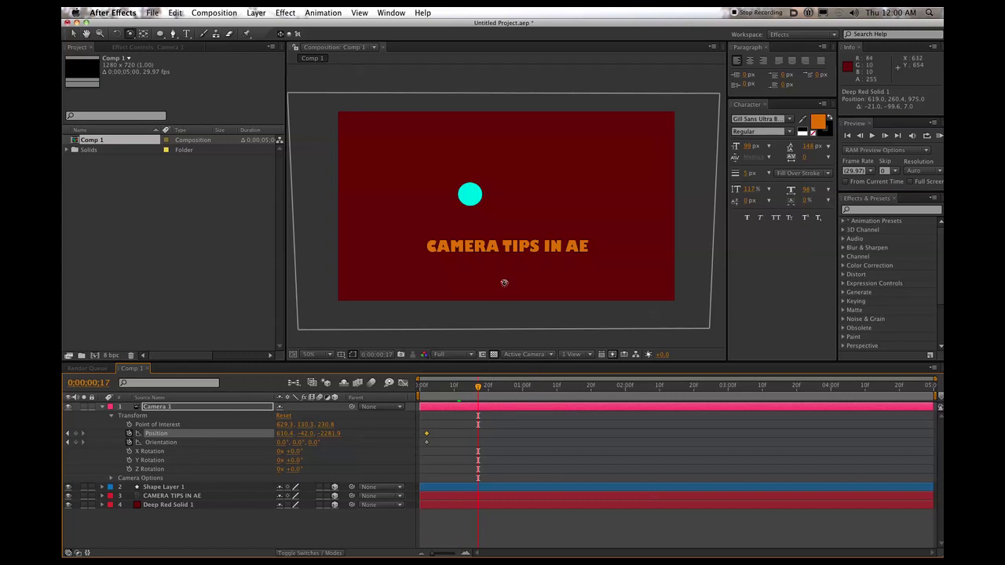
left_click_drag(504, 282, 490, 234)
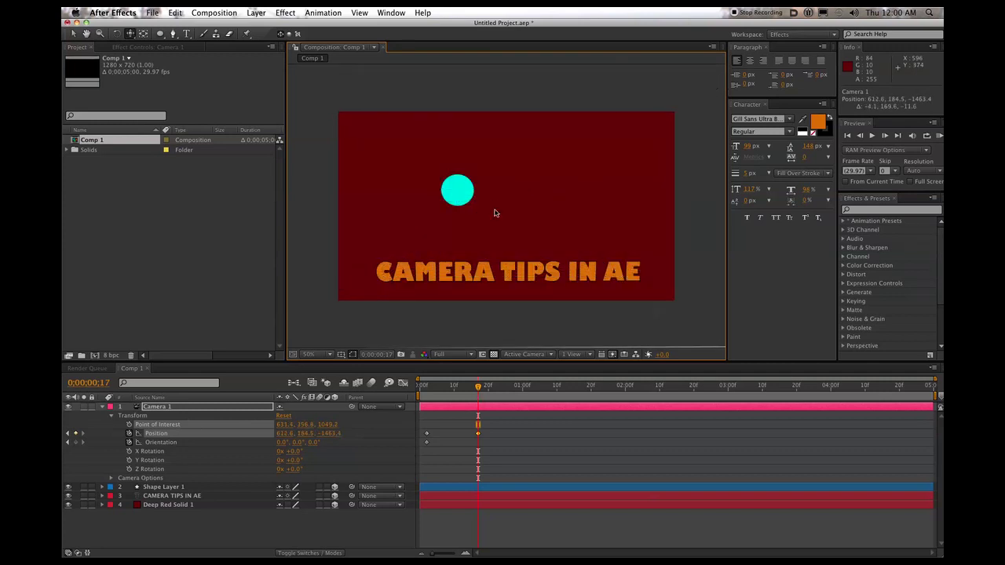
left_click_drag(477, 388, 440, 388)
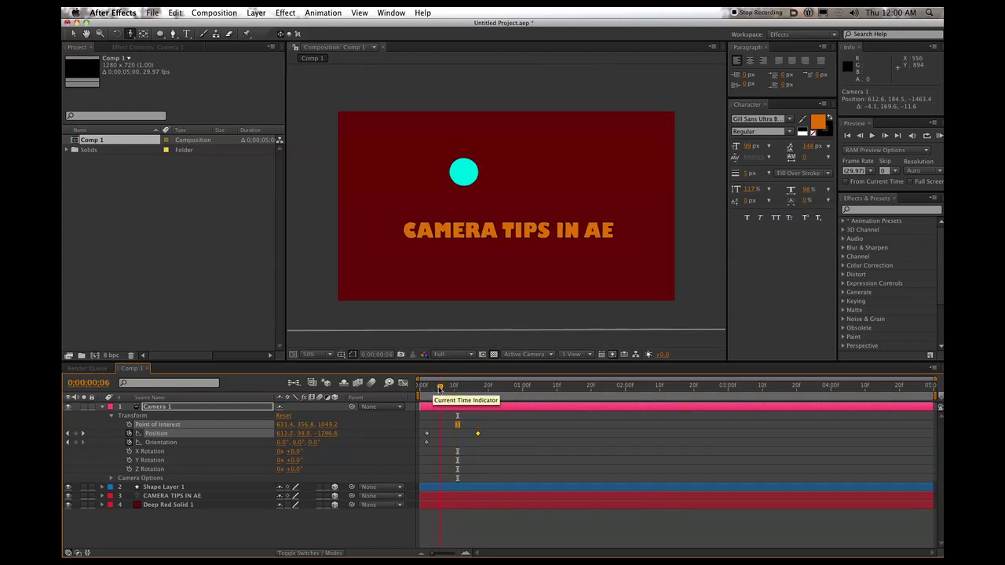
key("h")
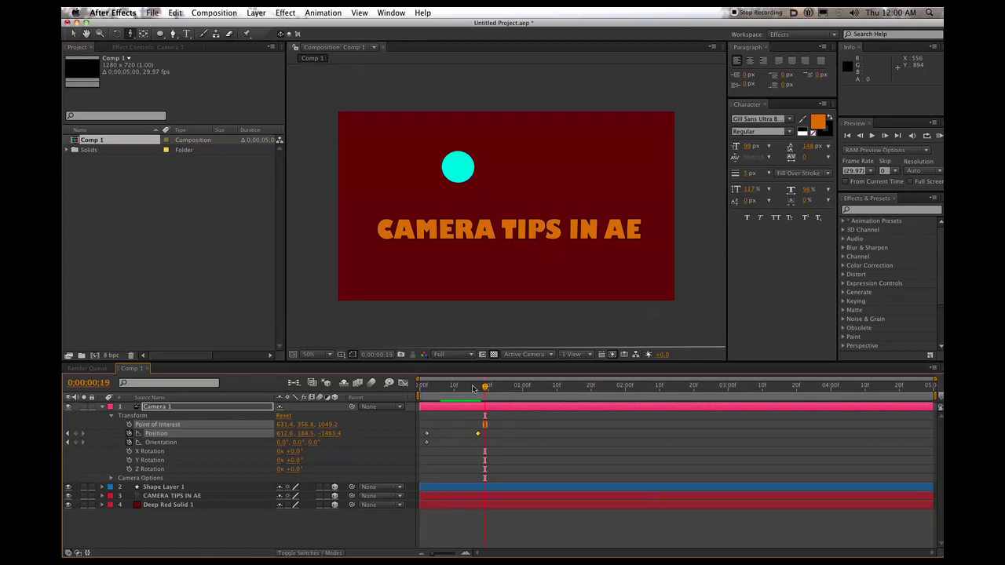
Return to frame 2, try orbiting Camera 1 to about 727.0, 74.5, -2292.4, and undo the orbit.
left_click(433, 389)
left_click_drag(434, 390, 427, 391)
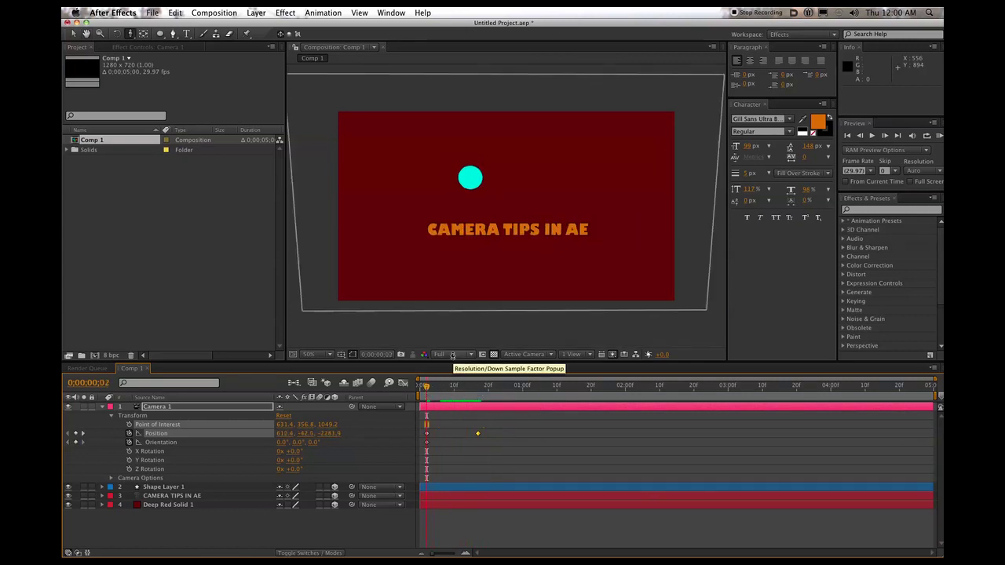
key("c")
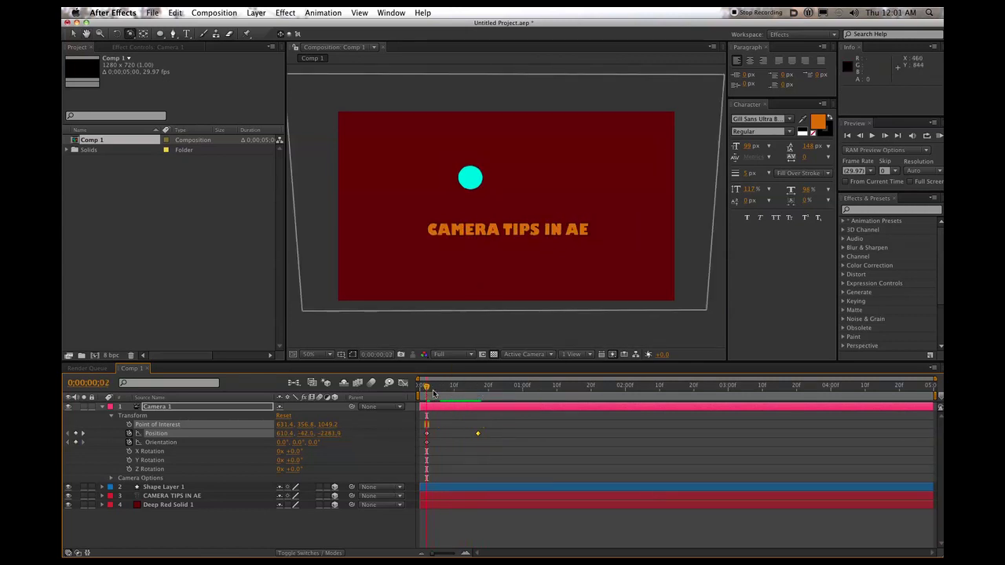
left_click_drag(478, 285, 478, 291)
scroll(478, 292, "up", 1)
key("super+z")
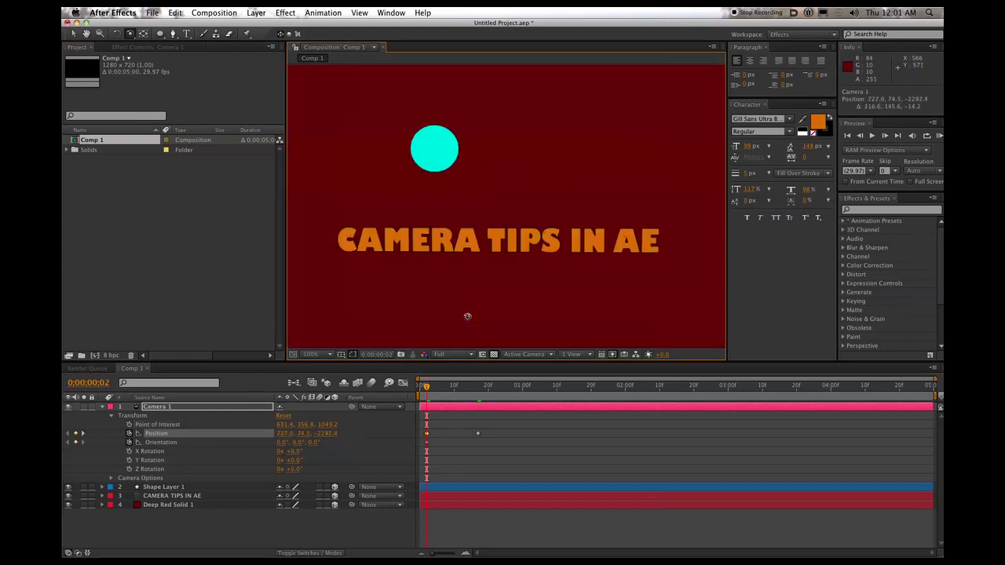
At frame 16, orbit Camera 1 to about -26.2, 33.4, -1418.3.
left_click_drag(428, 387, 474, 386)
scroll(476, 290, "down", 1)
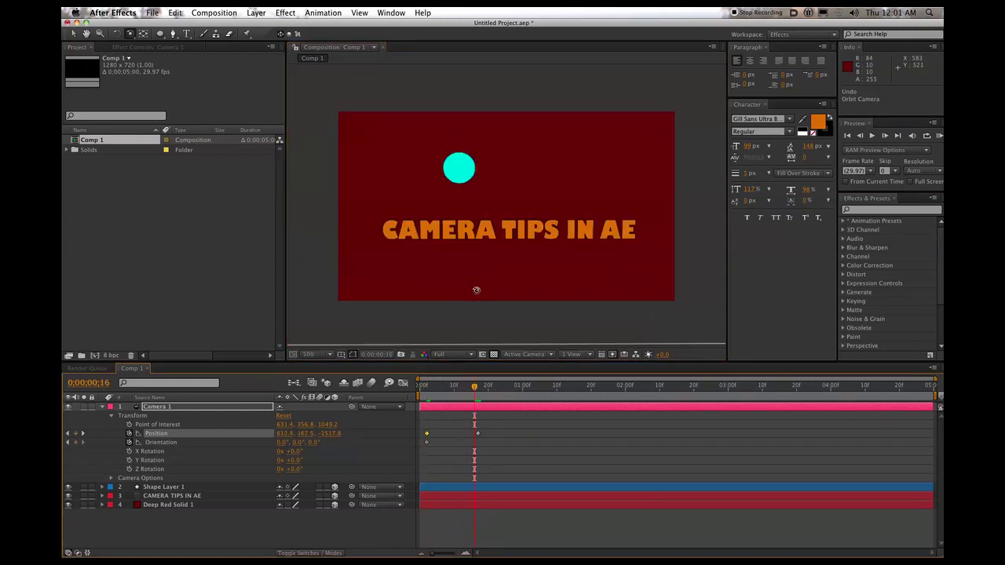
left_click_drag(476, 270, 491, 272)
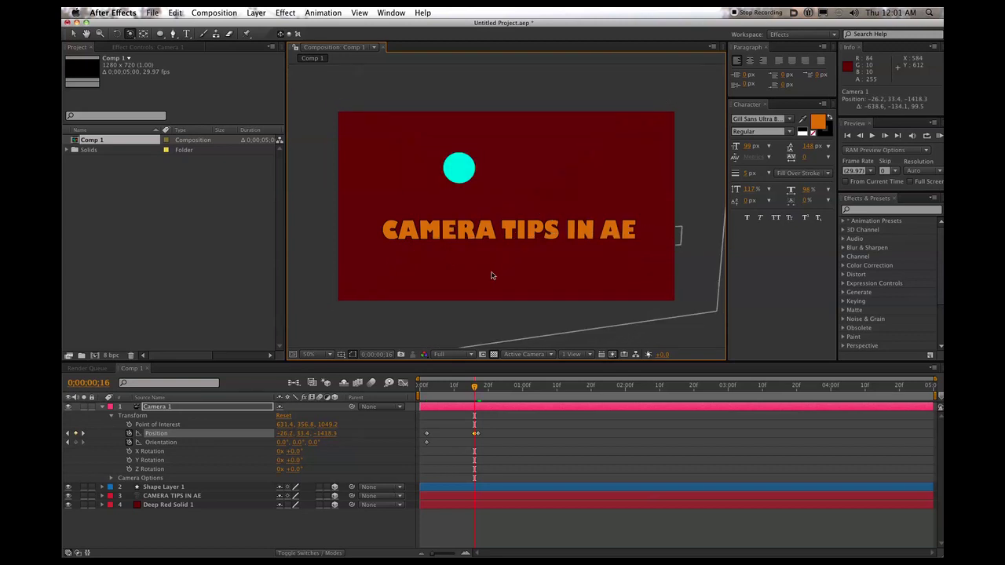
Preview the camera animation and delete the Position keyframe at frame 17.
left_click_drag(462, 390, 431, 387)
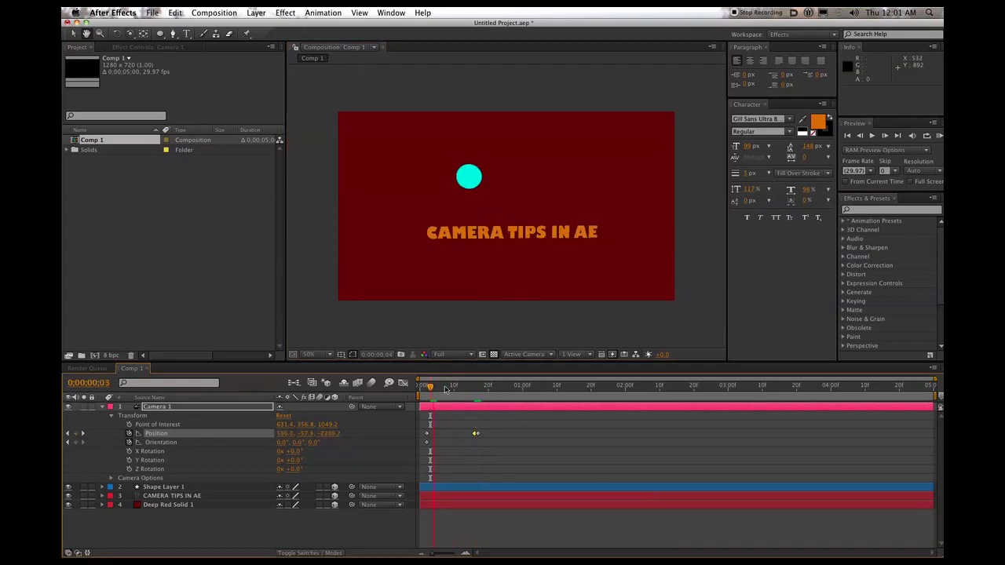
key("space")
left_click_drag(485, 428, 477, 441)
key("Delete")
Orbit Camera 1 at about frame 23 to add another Position keyframe, and preview the animation.
left_click_drag(473, 386, 498, 387)
left_click_drag(526, 284, 480, 307)
left_click(462, 391)
key("space")
key("space")
left_click(459, 391)
key("space")
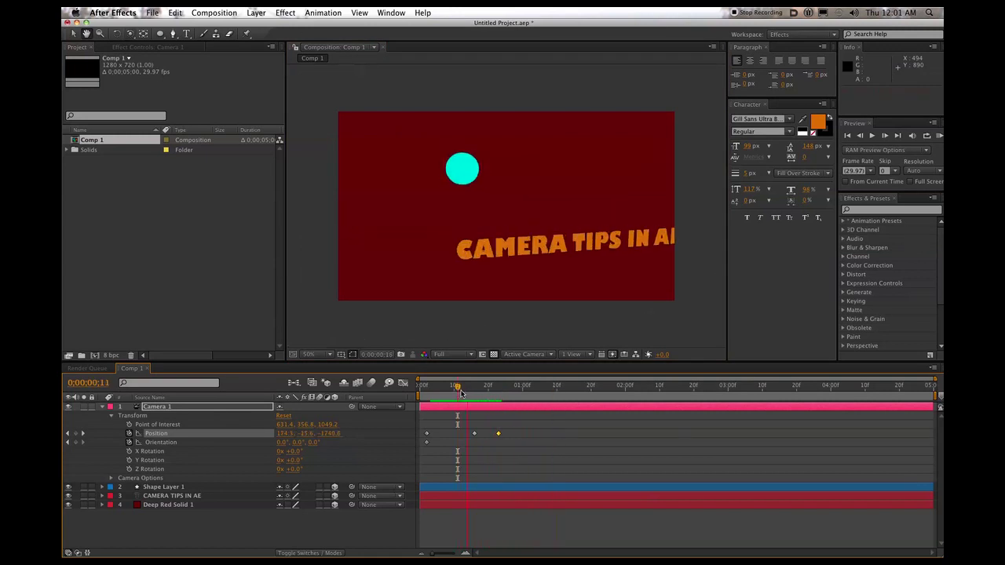
Move the last Position keyframe of Camera 1 to 0;00;01;04.
left_click(504, 435)
left_click_drag(500, 435, 537, 434)
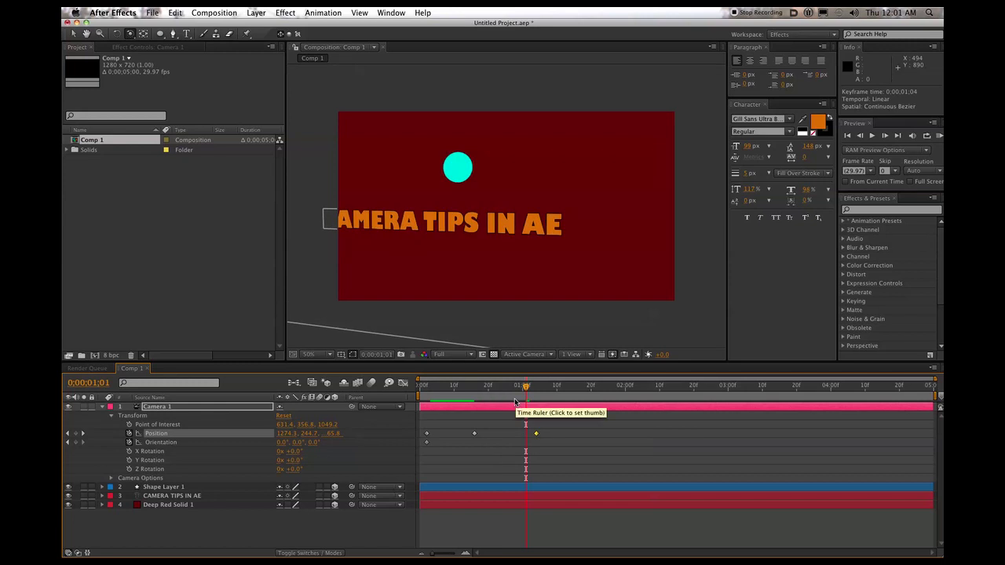
Review the camera motion up to 0;00;01;00, and track Camera 1 at frame 16 to about -27.2, 32.9, -1422.1.
left_click(478, 387)
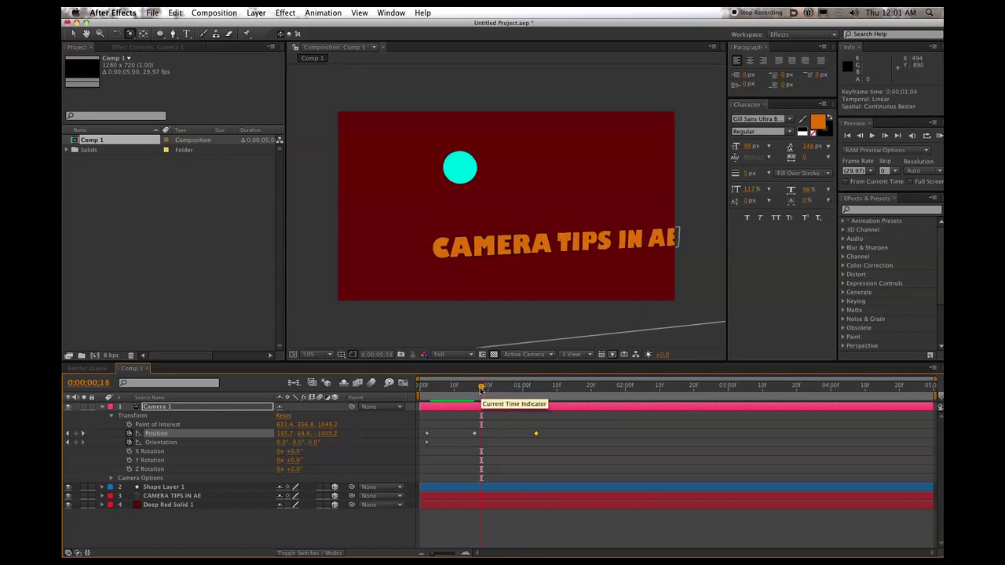
left_click_drag(478, 387, 522, 387)
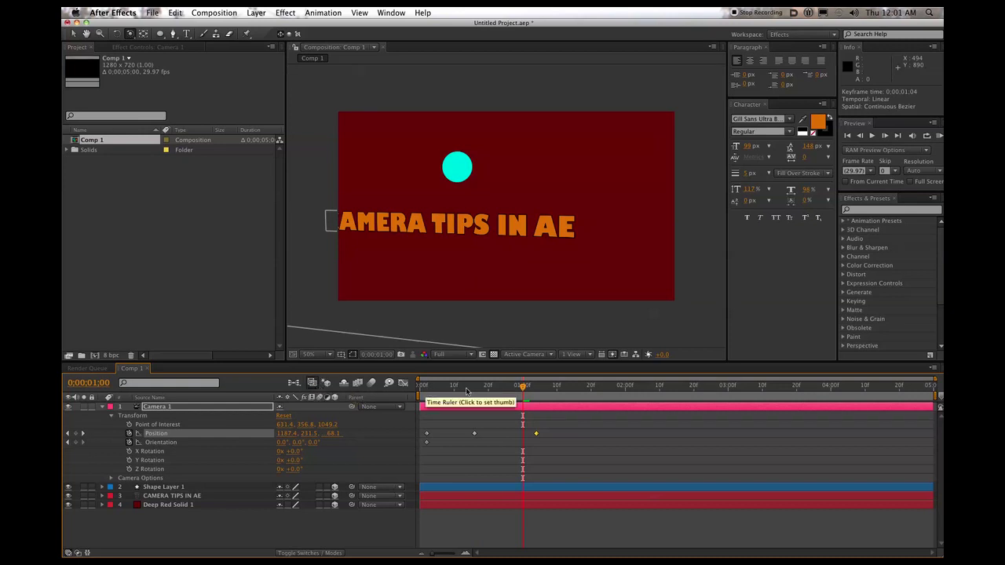
left_click(494, 387)
left_click_drag(494, 387, 474, 397)
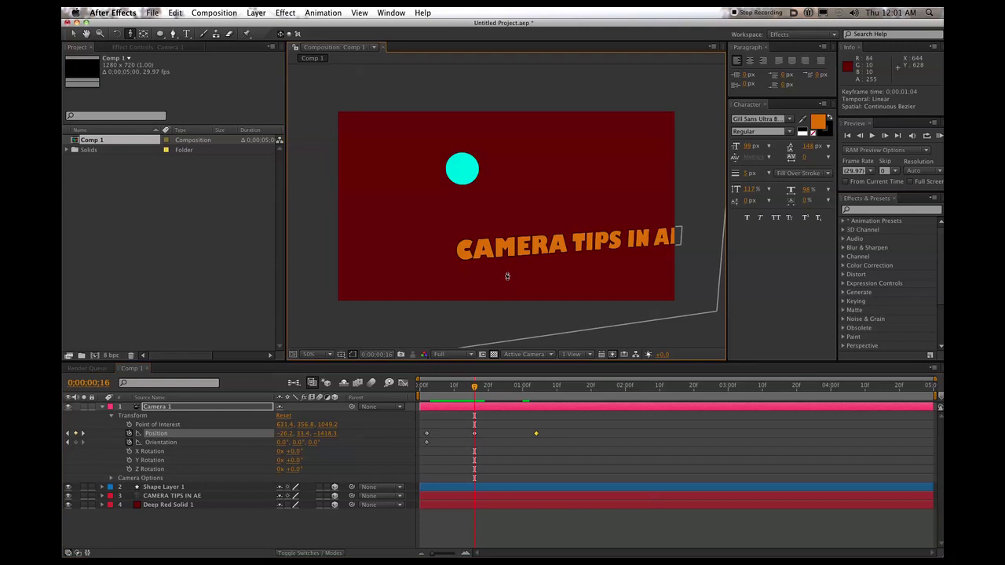
left_click_drag(506, 277, 508, 278)
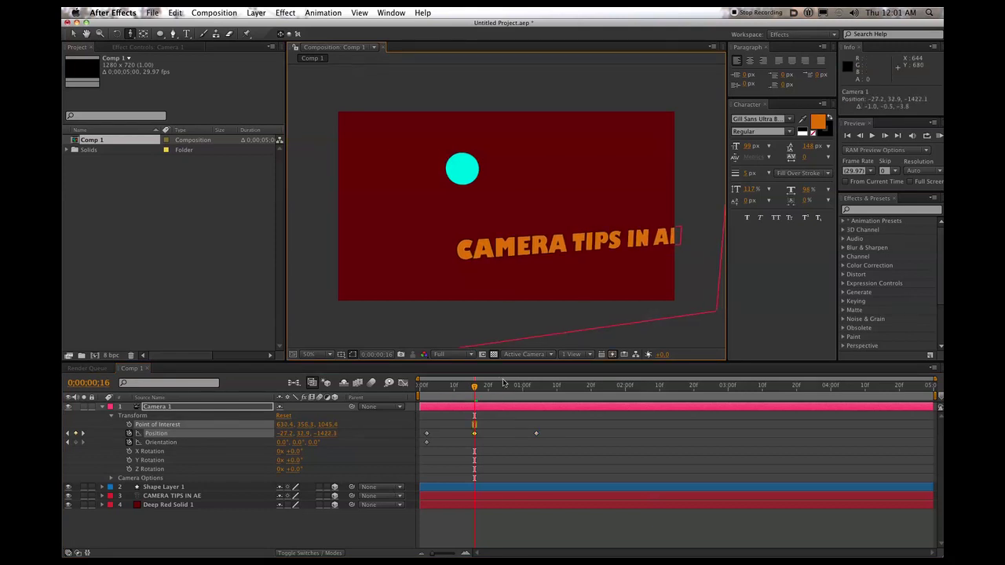
At 0;00;01;05, track Camera 1 along Z to about 1187.8, 309.1, -435.3 and delete the Position keyframe at 0;00;01;04.
left_click(526, 385)
left_click_drag(526, 385, 539, 384)
left_click_drag(521, 325, 522, 189)
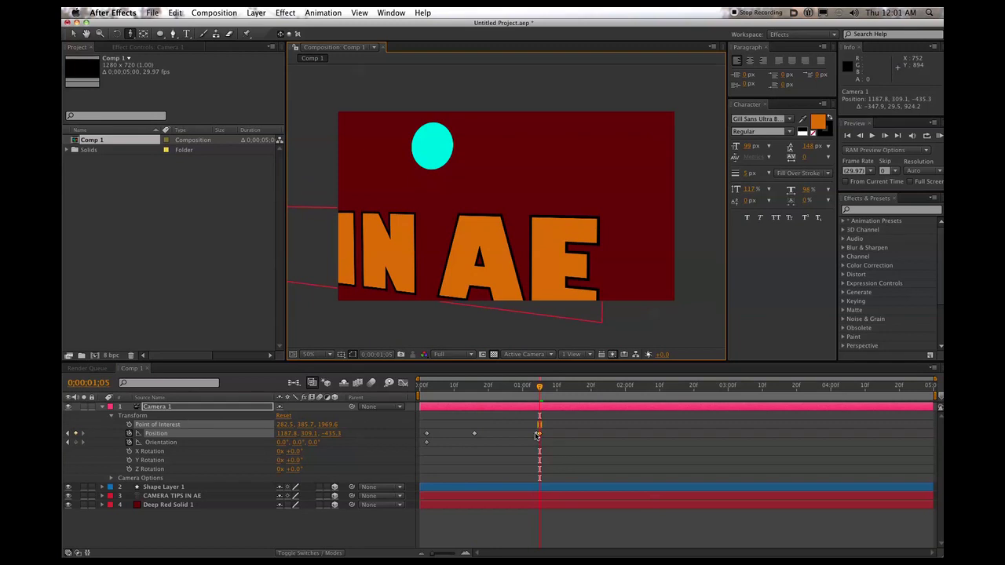
mouse_move(537, 436)
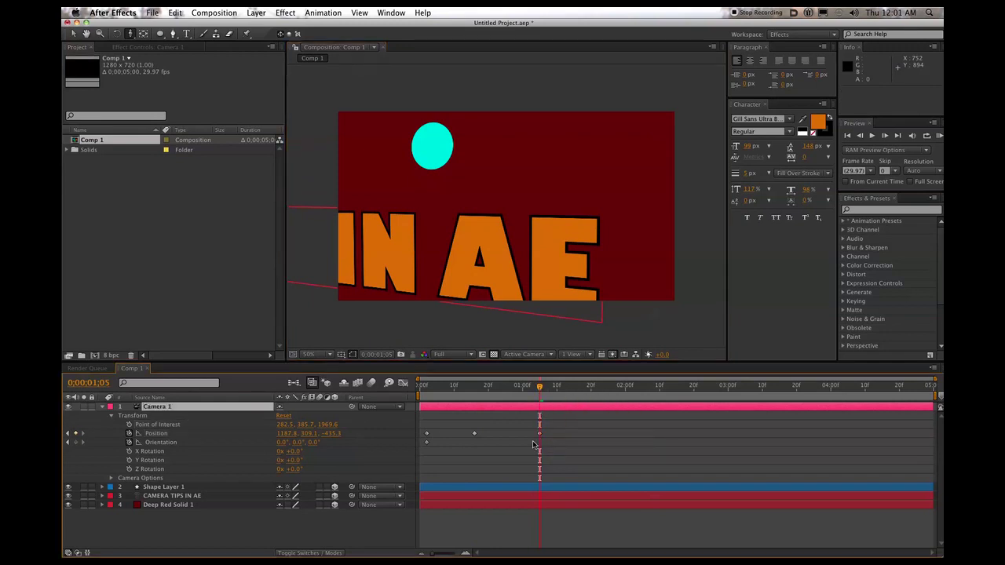
Preview the camera animation from frame 6.
left_click_drag(539, 387, 451, 397)
key("KP_0")
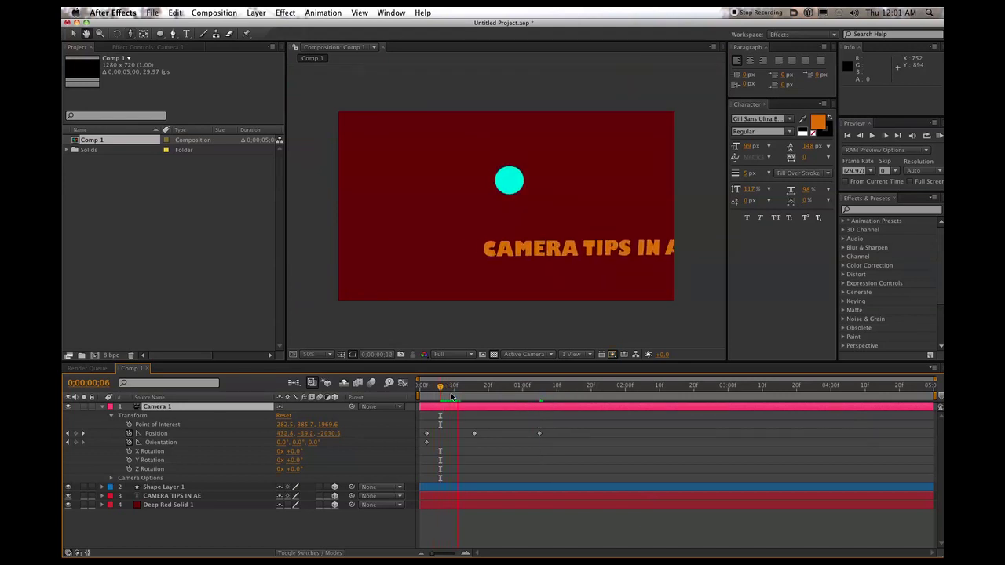
key("space")
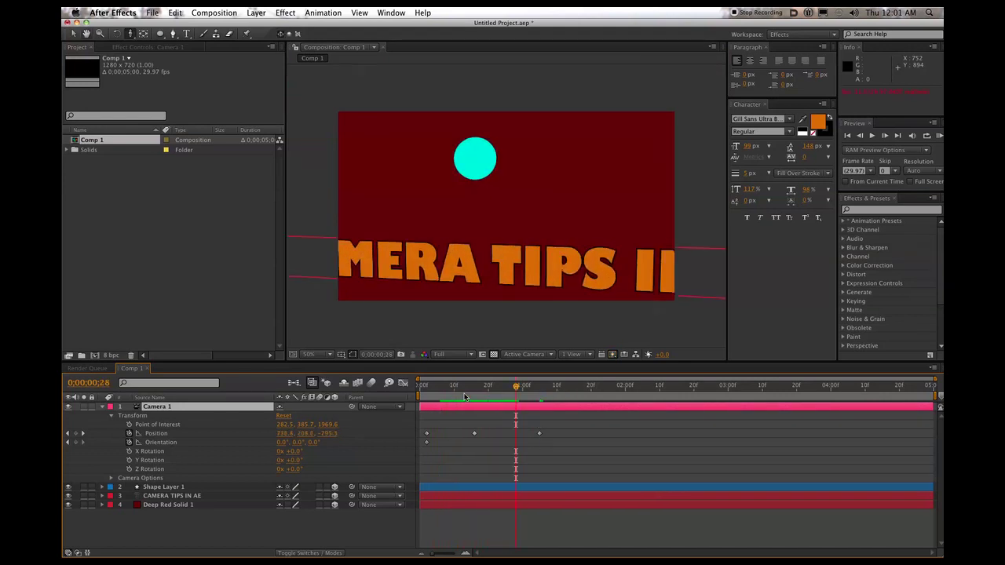
At frame 8, orbit Camera 1 to about 973.0, 310.1, -1876.3 to add a Position keyframe between the first two.
left_click_drag(515, 391, 423, 394)
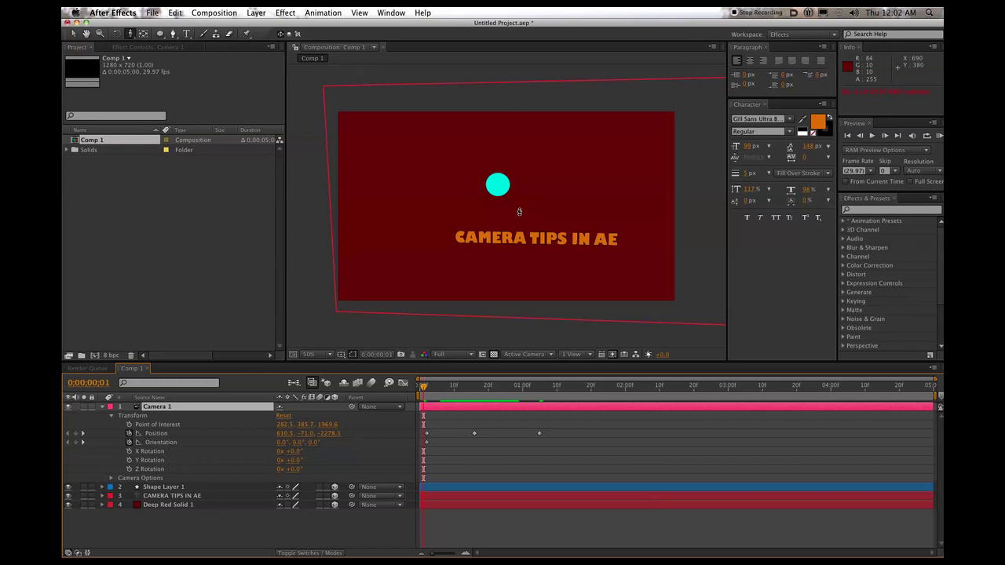
left_click(454, 390)
left_click_drag(454, 389, 447, 388)
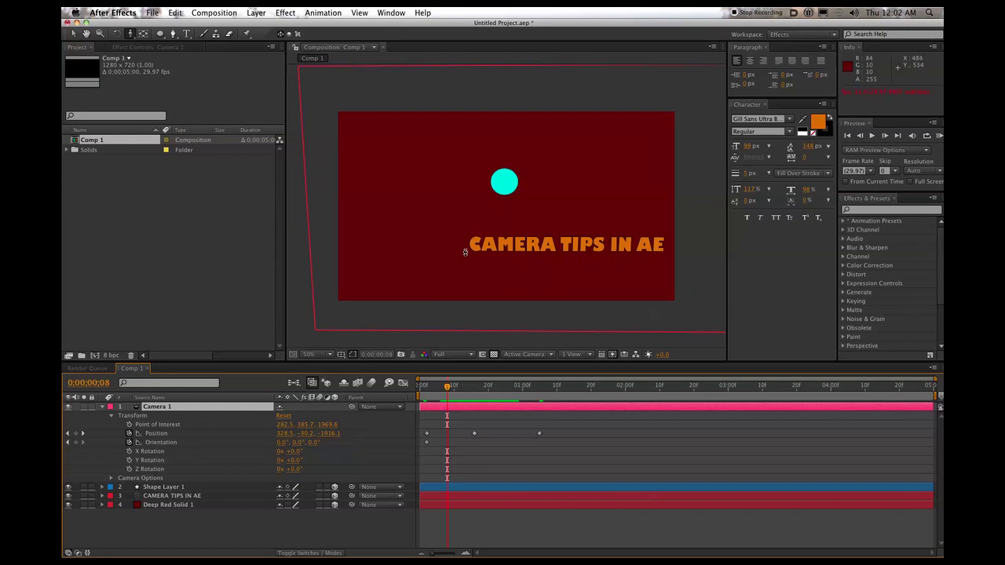
left_click_drag(475, 262, 494, 248)
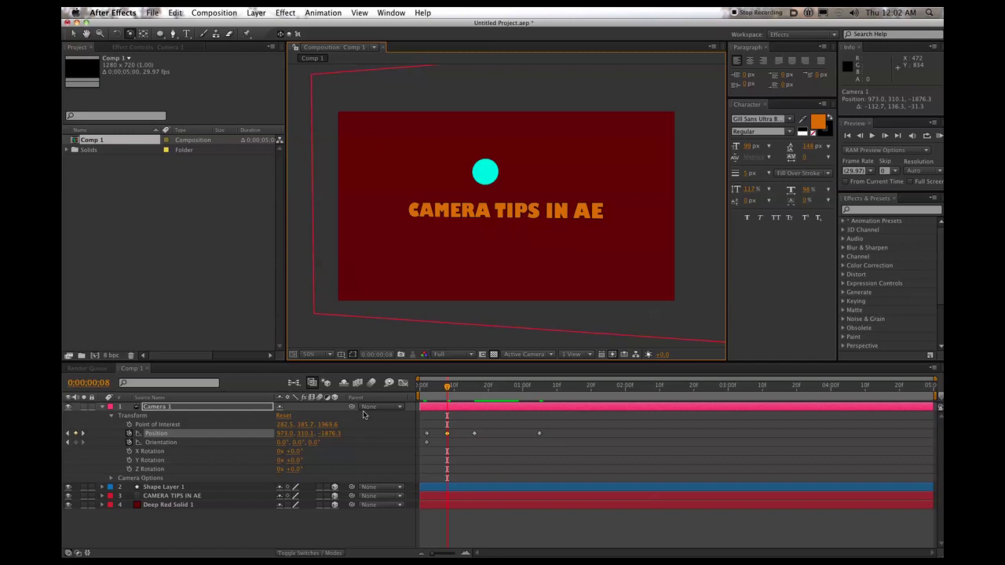
Examine Camera 1's Position curves in the Graph Editor, fitted to the view, and return to the layer bars.
left_click(403, 383)
left_click(477, 451)
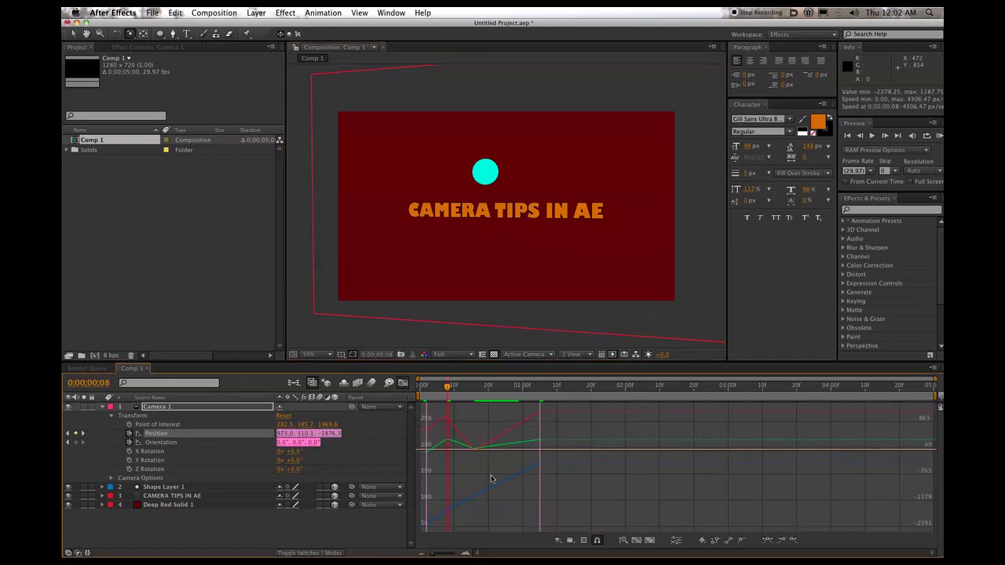
left_click(649, 540)
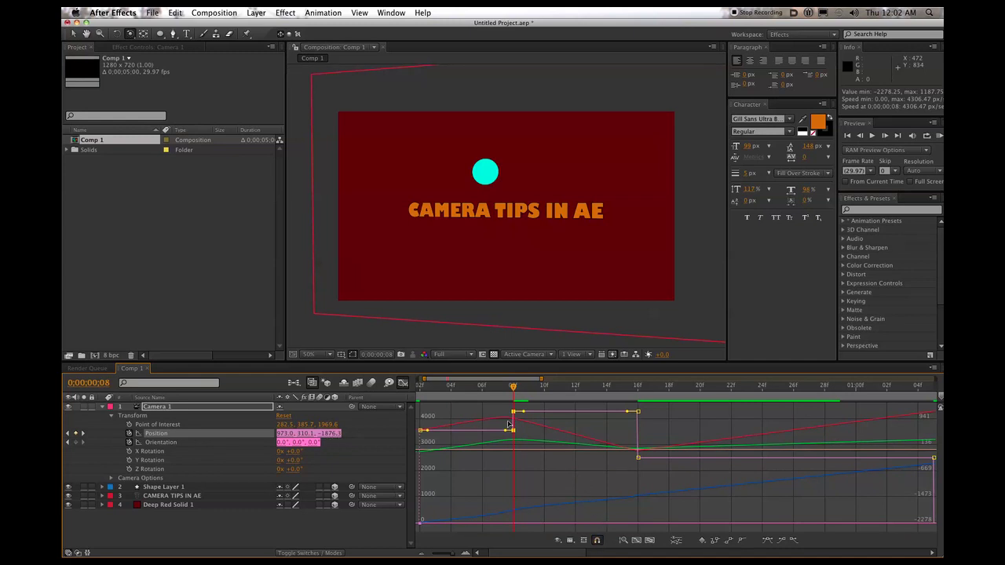
left_click(162, 409)
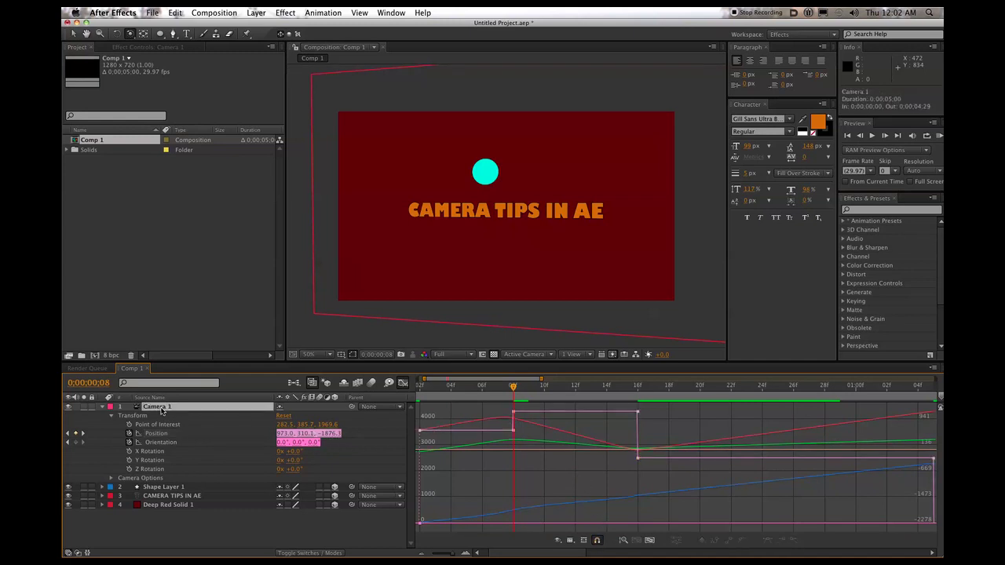
left_click(402, 383)
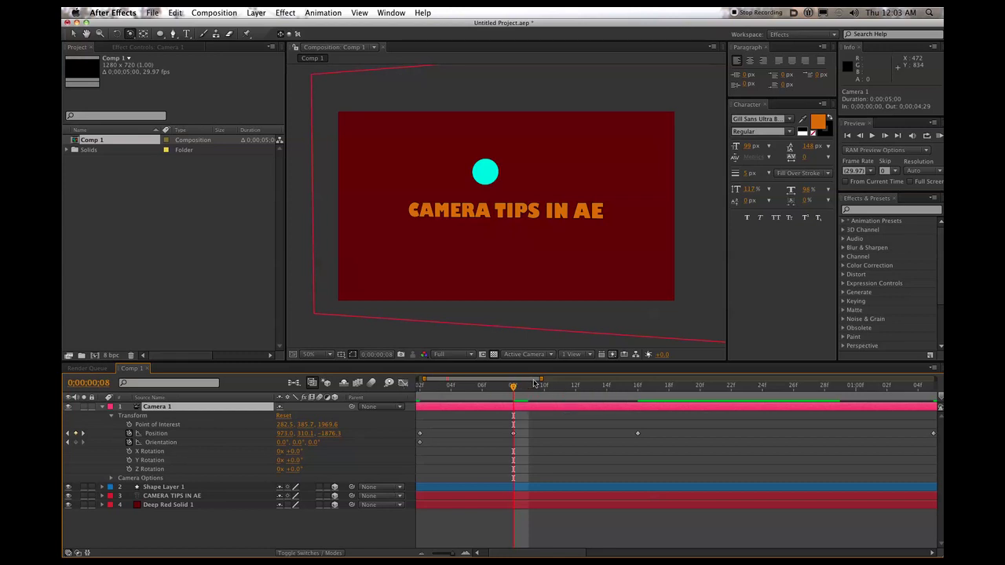
Extend the visible time range and delete all Position and Orientation keyframes of Camera 1.
left_click_drag(542, 380, 640, 380)
left_click_drag(712, 428, 411, 455)
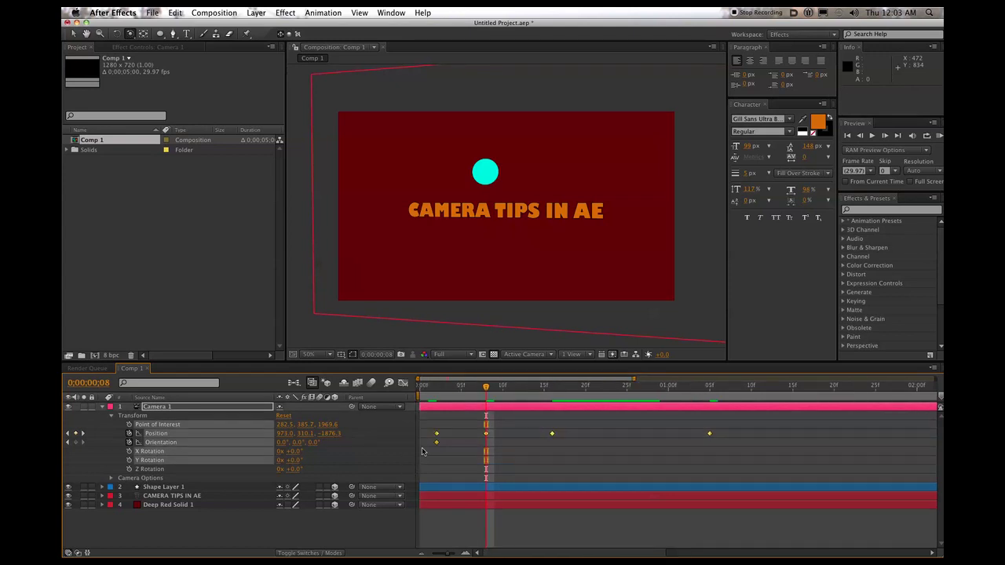
key("Delete")
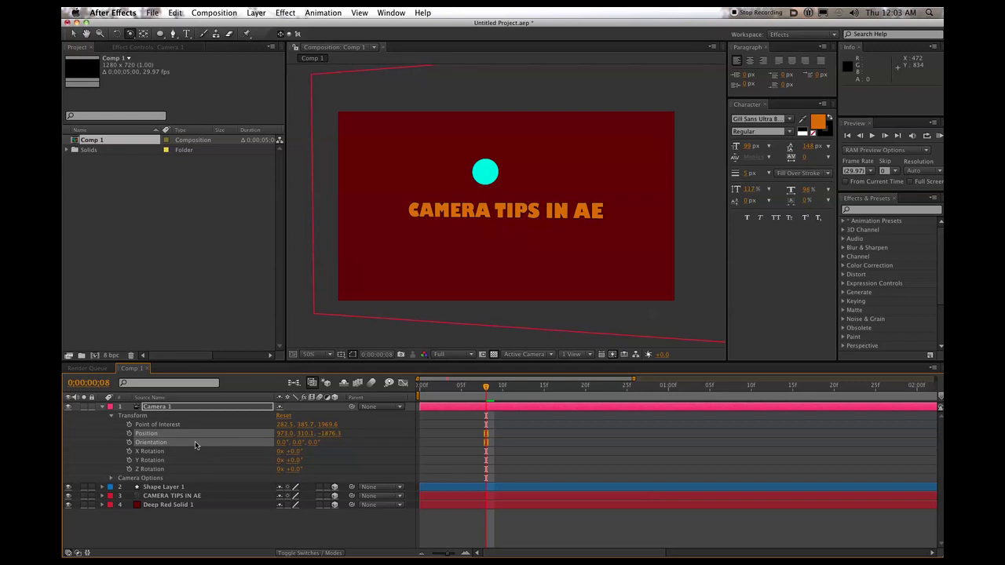
left_click(113, 441)
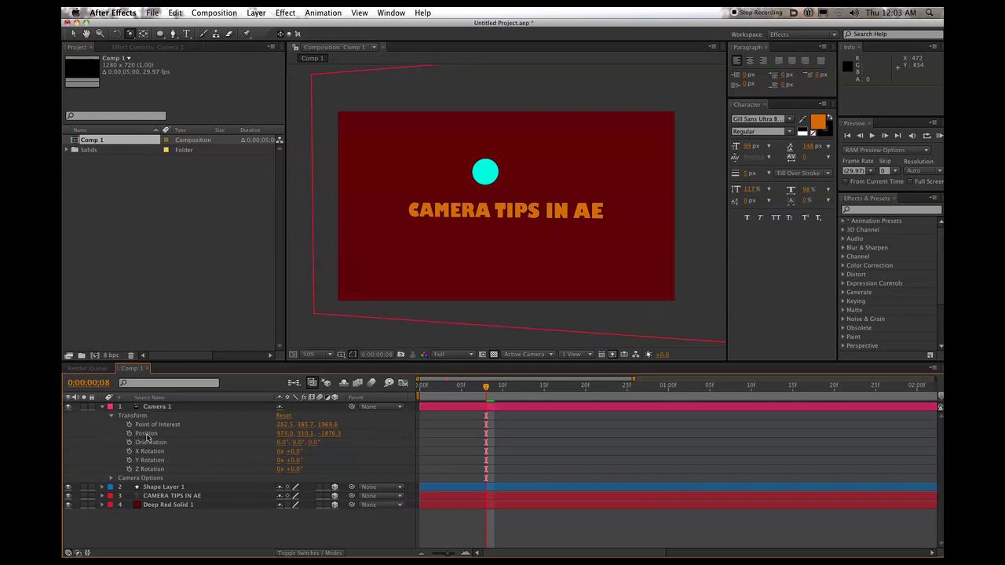
Collapse and reopen Camera 1's Transform properties, and set its Position to about 597.0, 352.1, -1656.3.
left_click(112, 415)
left_click(104, 408)
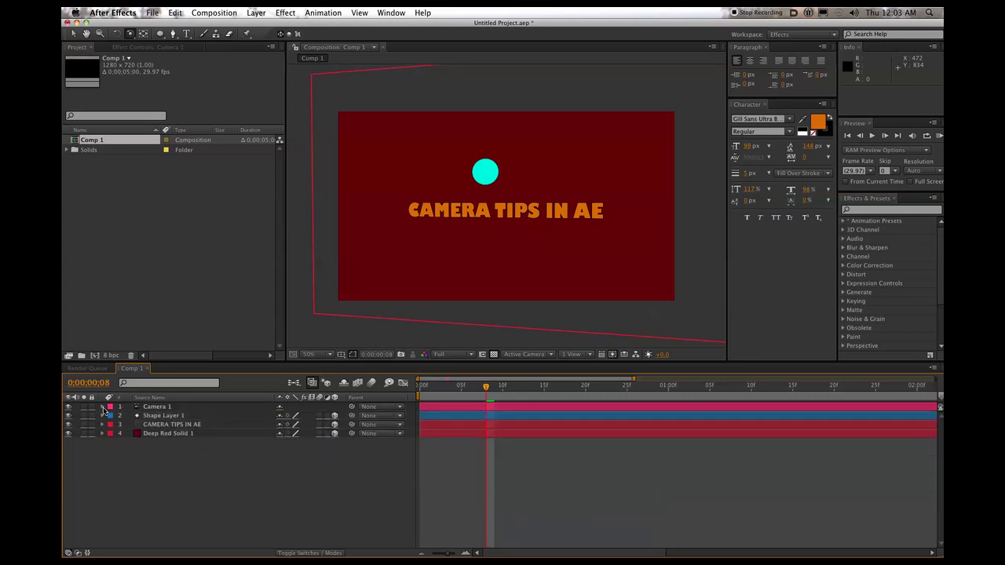
left_click(103, 408)
left_click(112, 415)
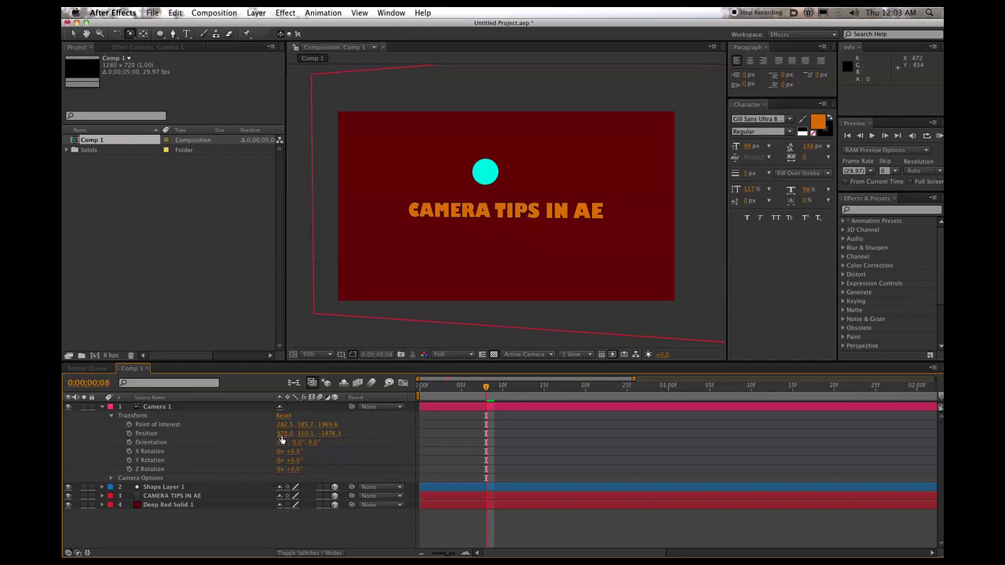
left_click_drag(281, 433, 96, 434)
left_click_drag(299, 435, 342, 447)
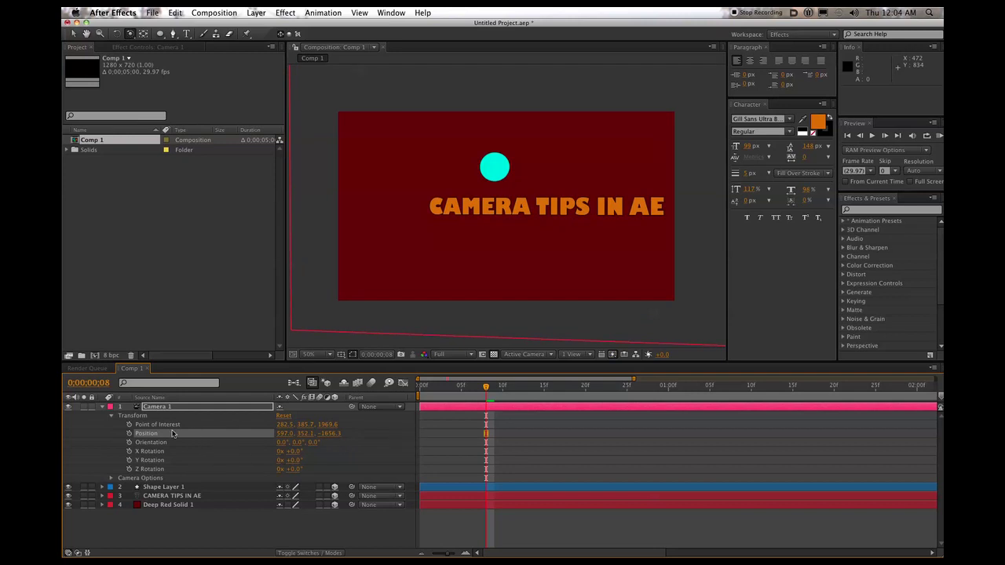
Enable Position keyframing for Camera 1 at frame 8, set it to about 578.0, 354.1, -1596.3, and move the keyframe to frame 3.
left_click(130, 434)
left_click_drag(281, 438, 366, 439)
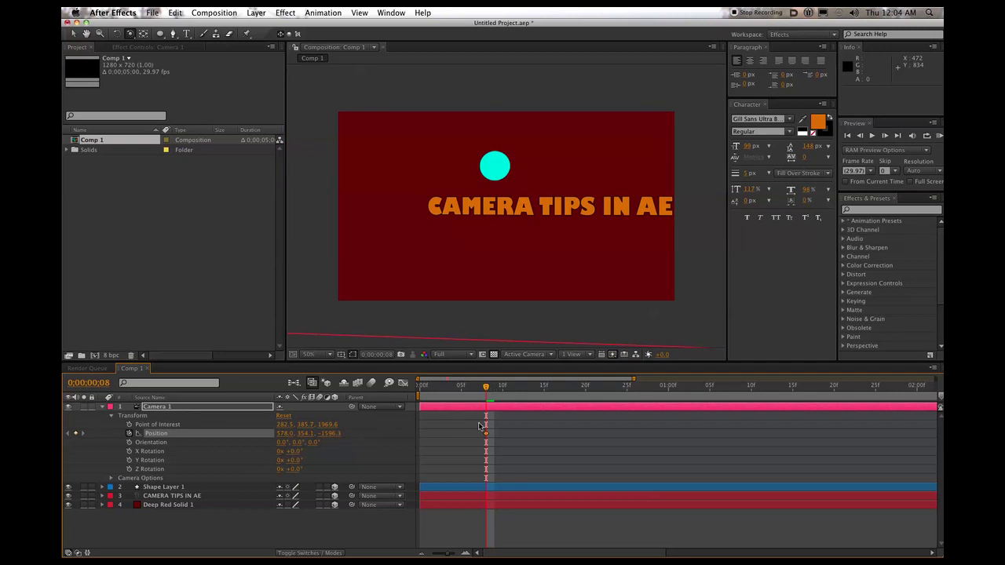
mouse_move(485, 437)
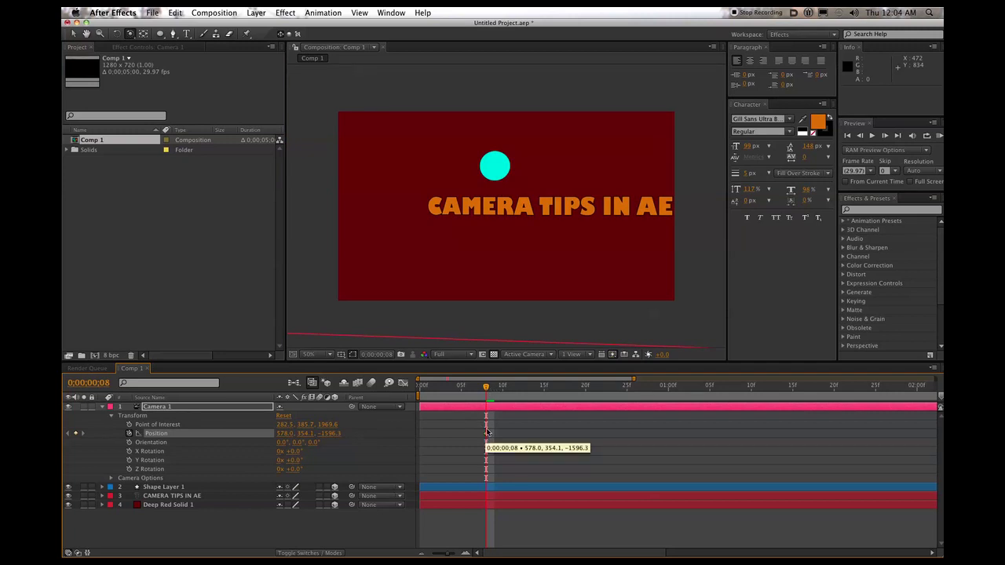
key("v")
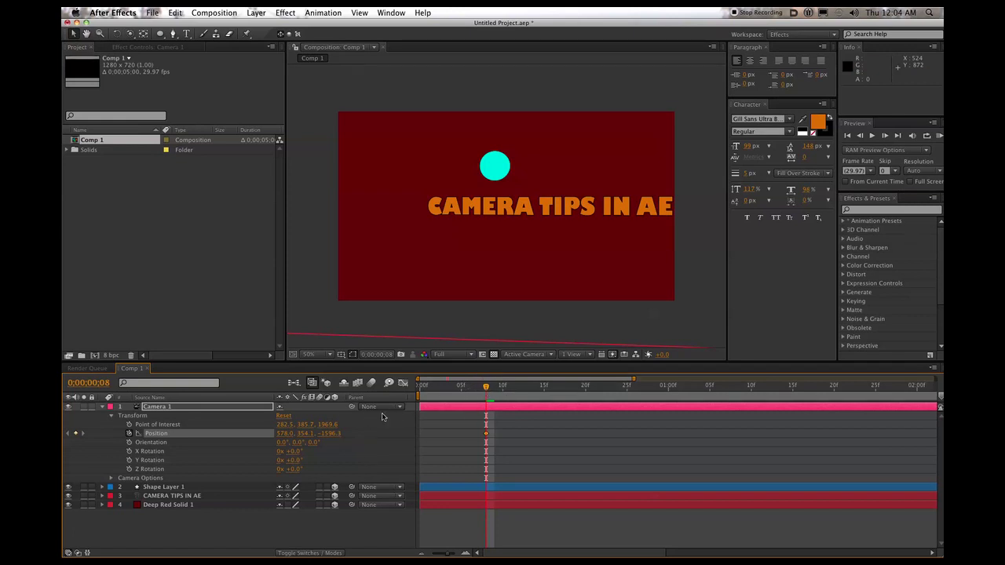
left_click_drag(486, 435, 448, 435)
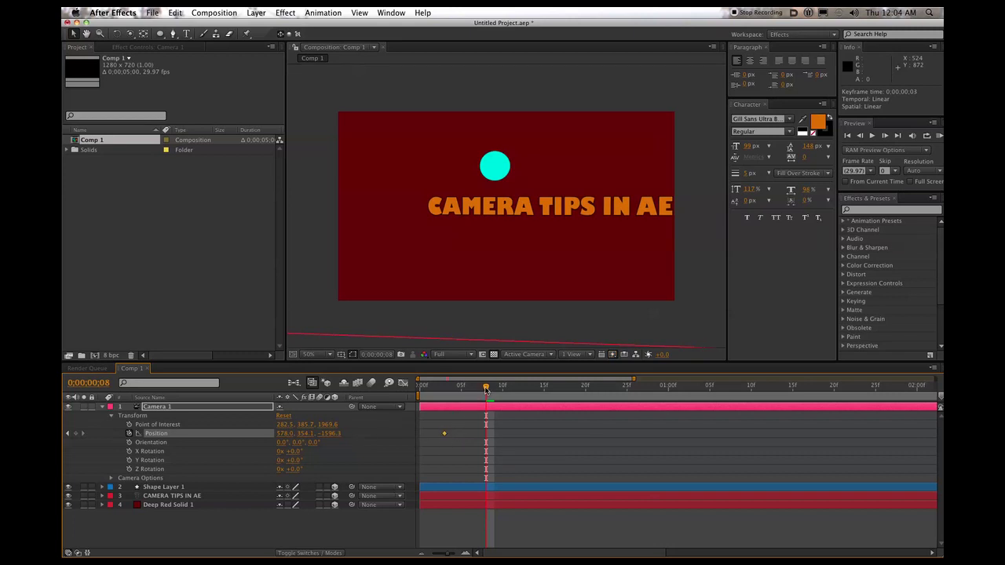
At frame 16, set Camera 1's Z Position to about -1381.3 to add a second keyframe.
left_click_drag(485, 388, 552, 388)
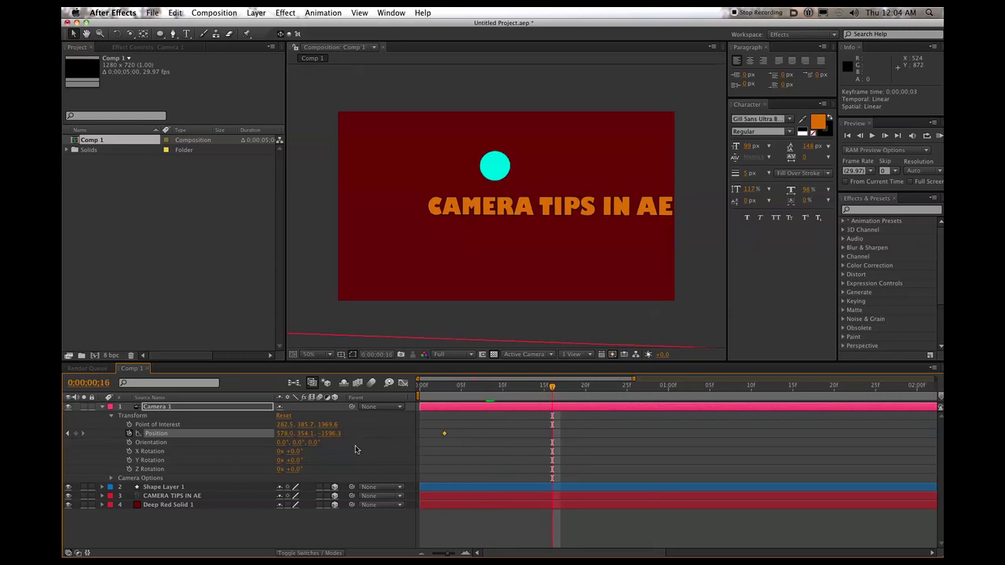
left_click_drag(328, 434, 436, 430)
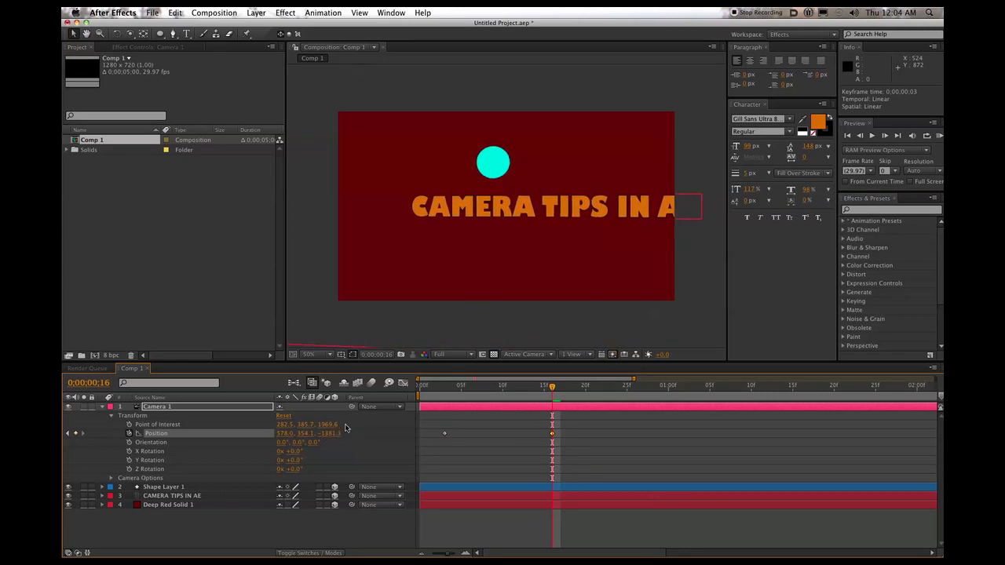
Try to track Camera 1 along Z at frame 16, and undo the move.
key("c")
key("c")
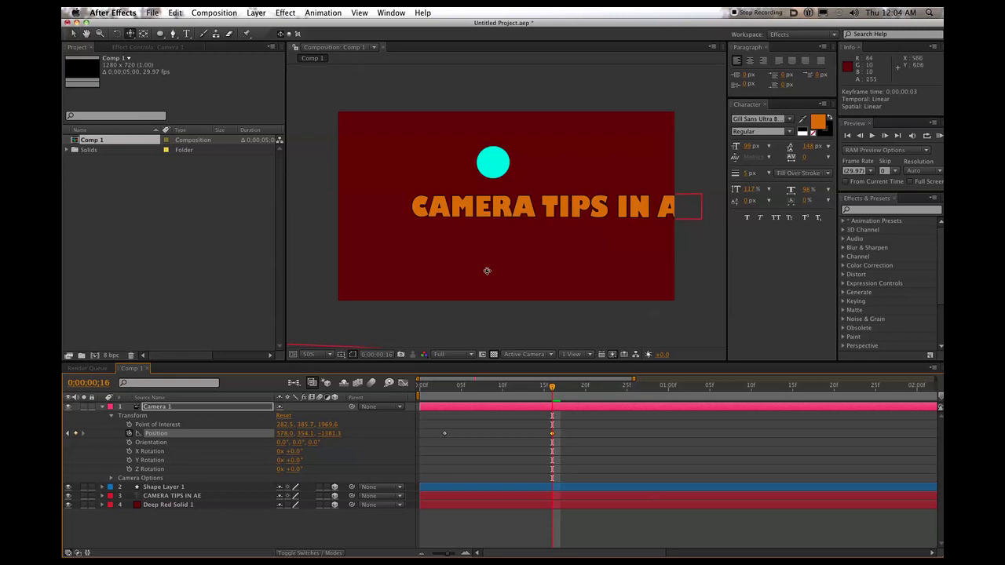
left_click_drag(503, 271, 498, 291)
key("super+z")
Adjust Camera 1's Y Position at the frame 3 keyframe, and set it to about 426.1 at frame 16.
left_click_drag(552, 389, 444, 393)
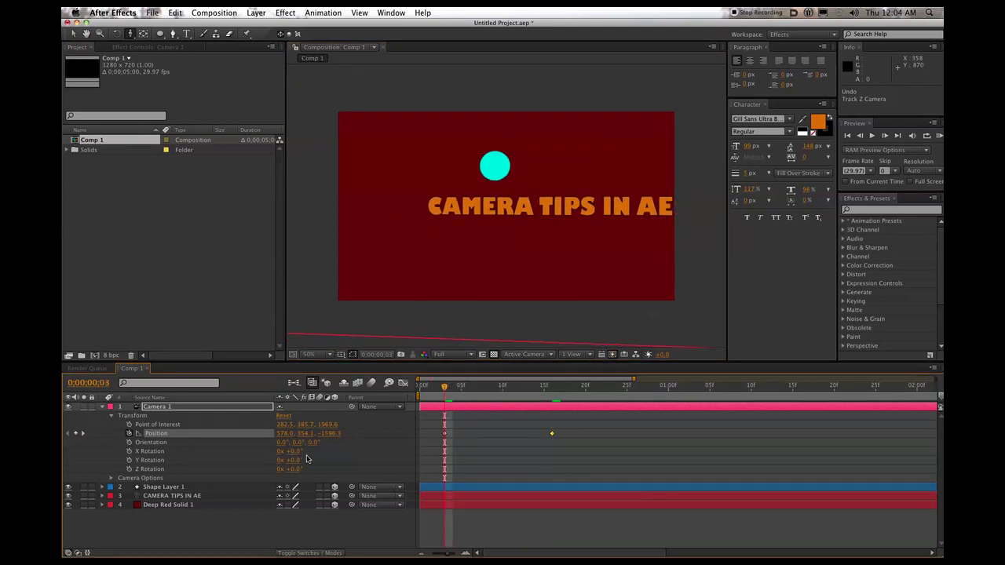
left_click_drag(303, 436, 311, 436)
left_click_drag(444, 389, 551, 389)
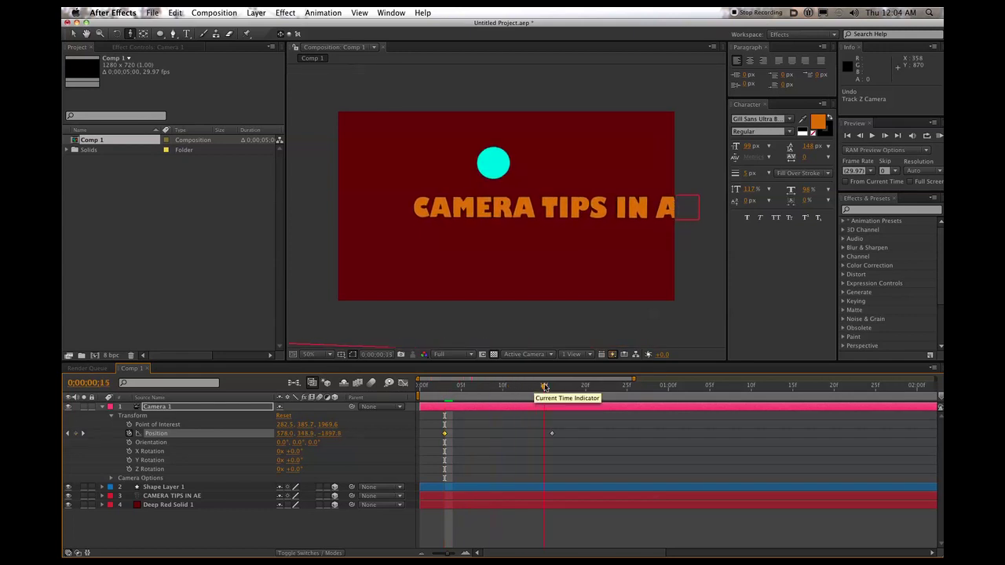
left_click_drag(303, 434, 451, 431)
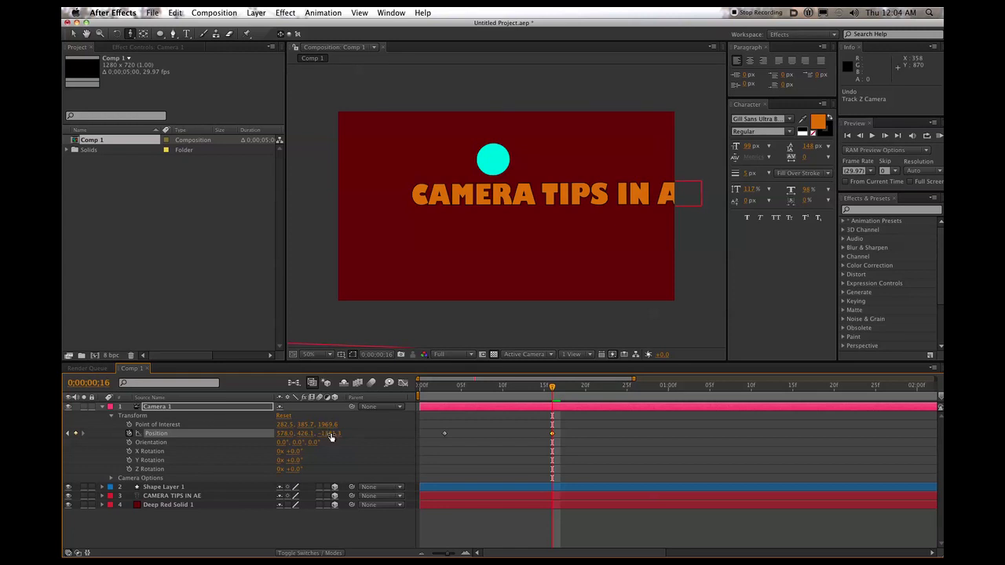
Delete both Position keyframes of Camera 1 and collapse the layer's properties.
left_click_drag(565, 425, 433, 453)
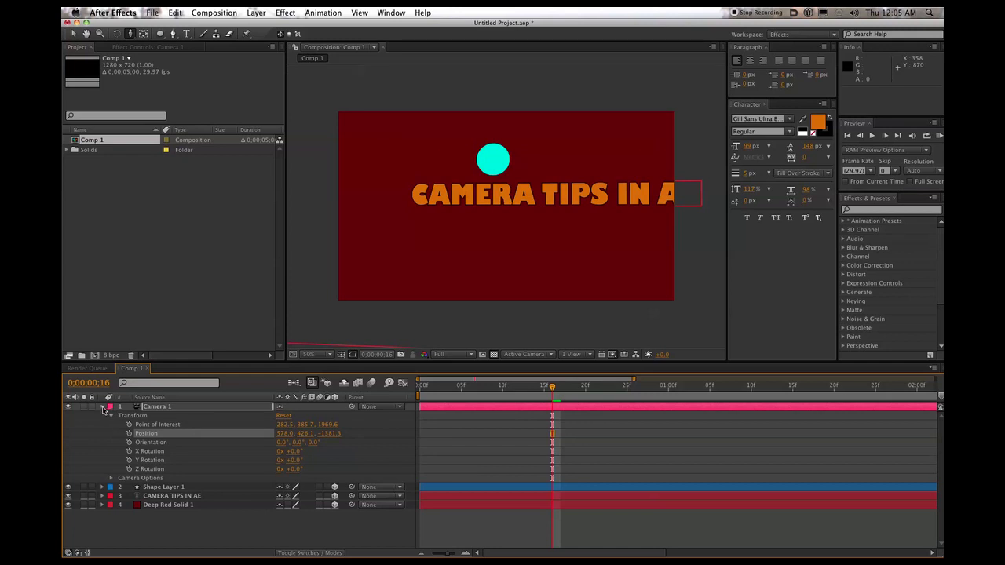
left_click(103, 407)
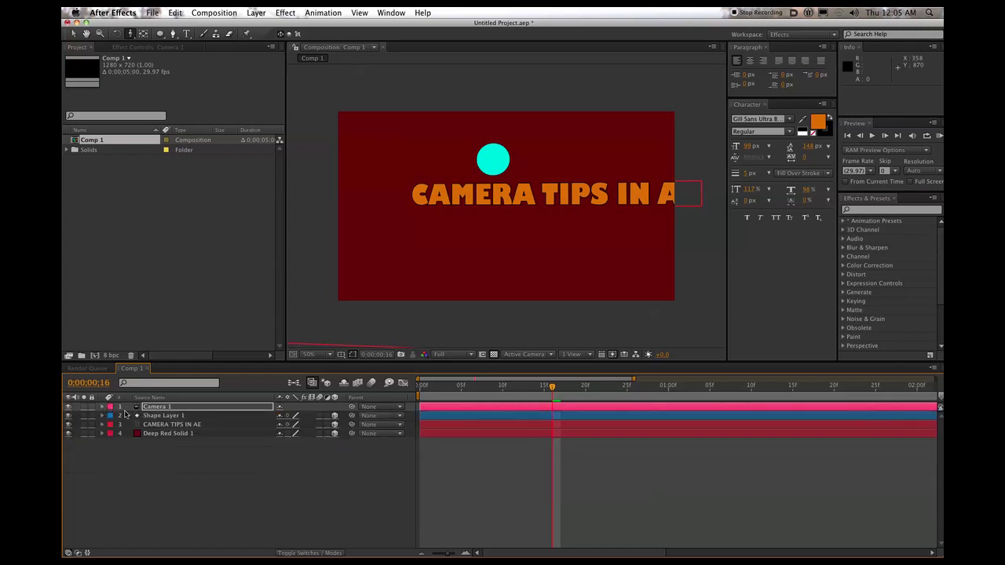
Add a new null object layer to the composition and switch to the Selection tool.
left_click(158, 470)
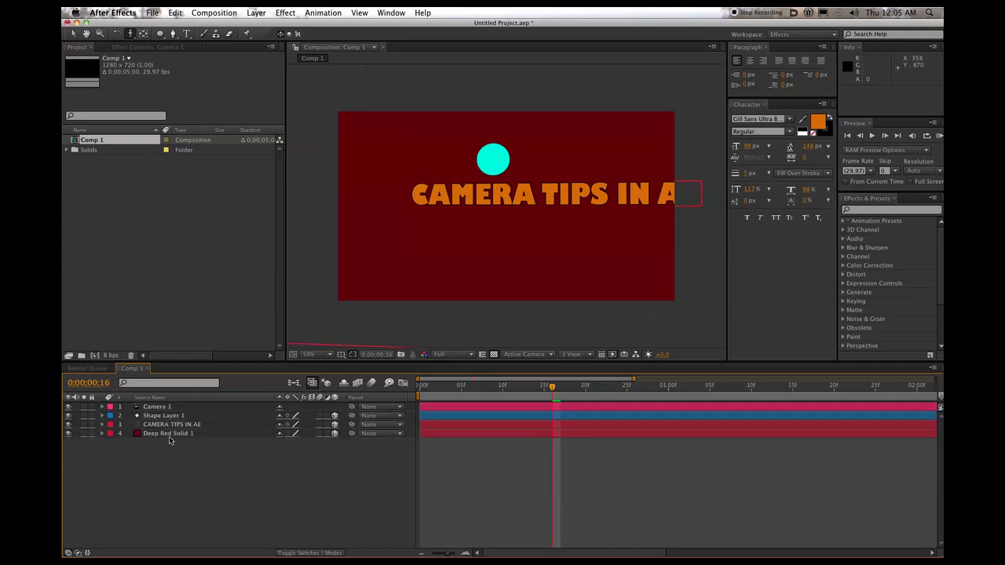
left_click(261, 13)
mouse_move(268, 26)
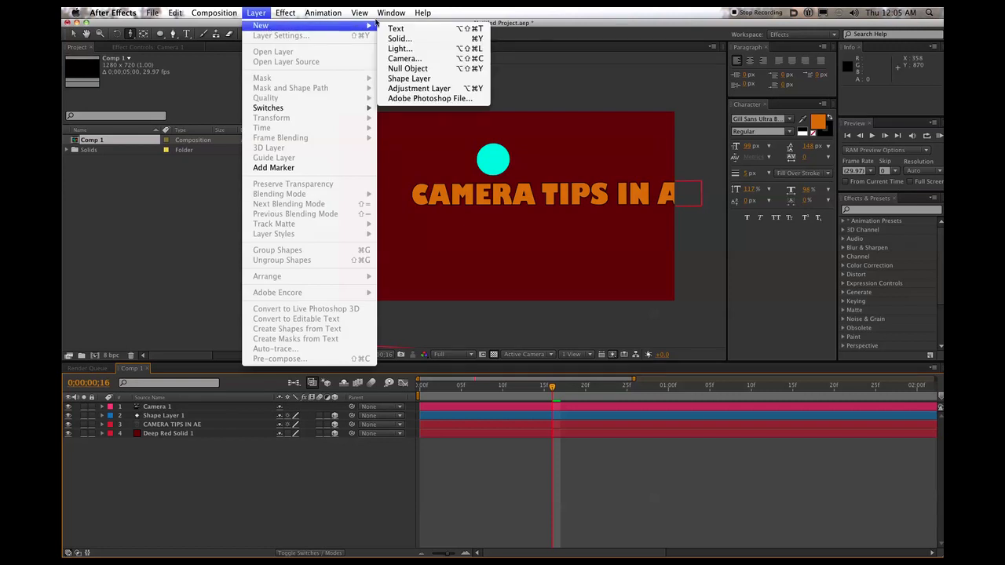
left_click(412, 69)
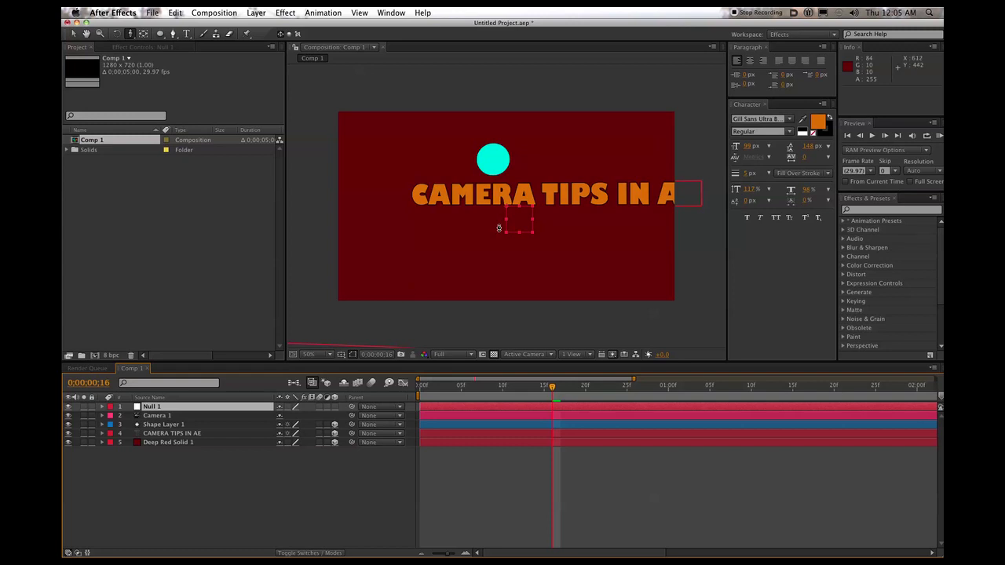
key("v")
Search the effects and presets for "sep" and locate the Separate XYZ Position preset, widening the panel to read the names.
left_click(885, 210)
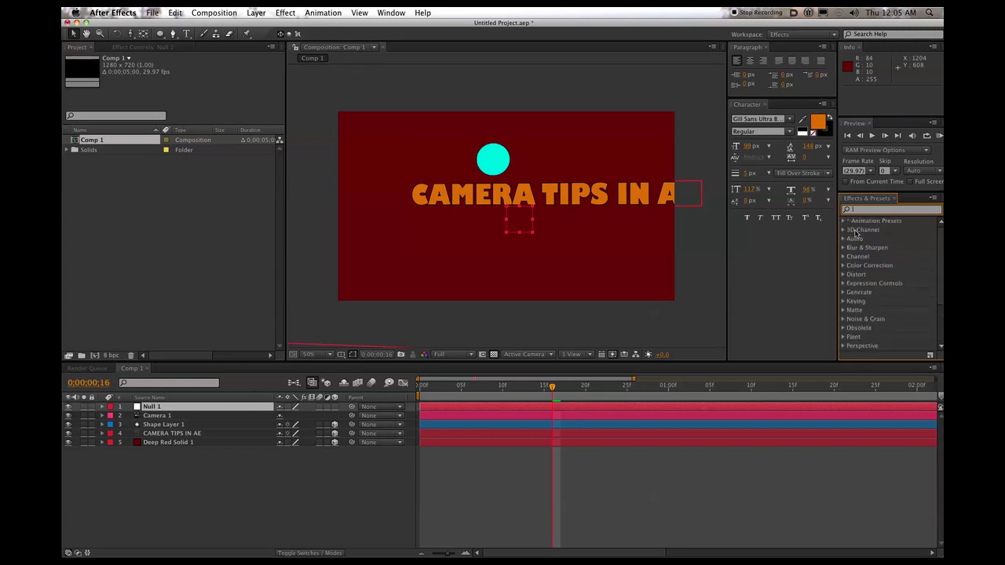
type("s")
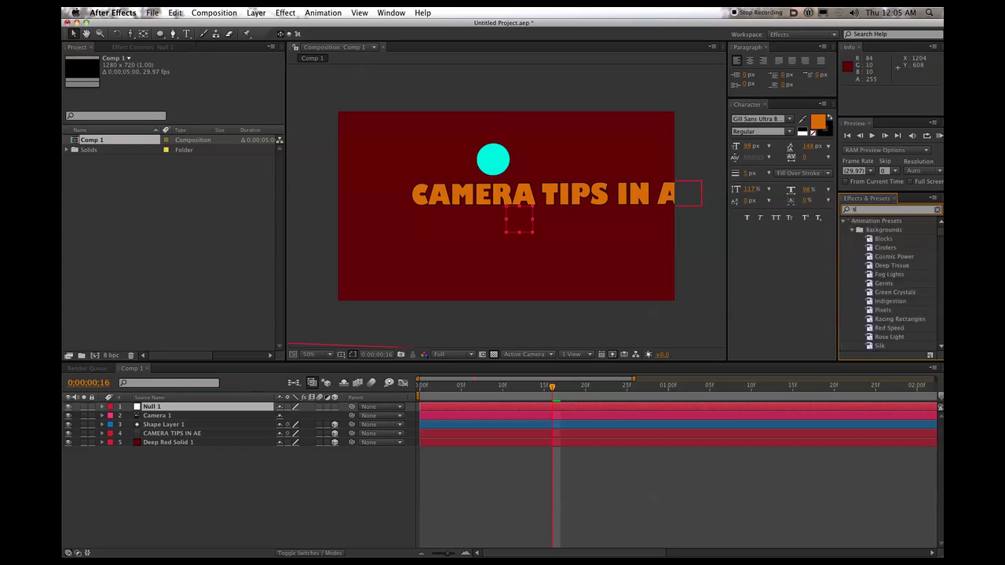
type("eper")
key("BackSpace")
key("BackSpace")
type("i")
key("BackSpace")
left_click_drag(840, 277, 782, 279)
left_click(844, 259)
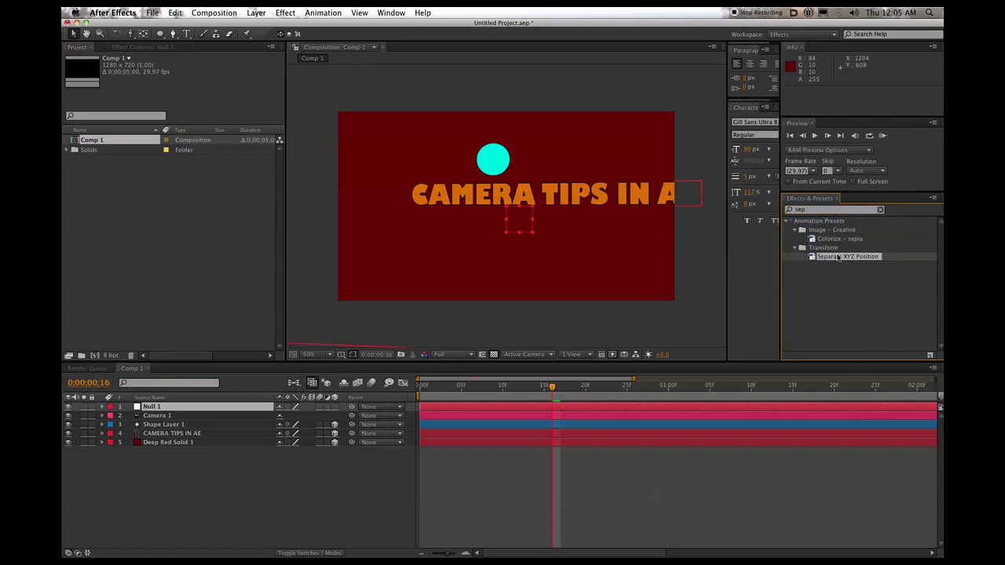
Clear the preset search and look through the effect categories, including Expression Controls and Generate.
left_click(882, 210)
scroll(802, 286, "down", 3)
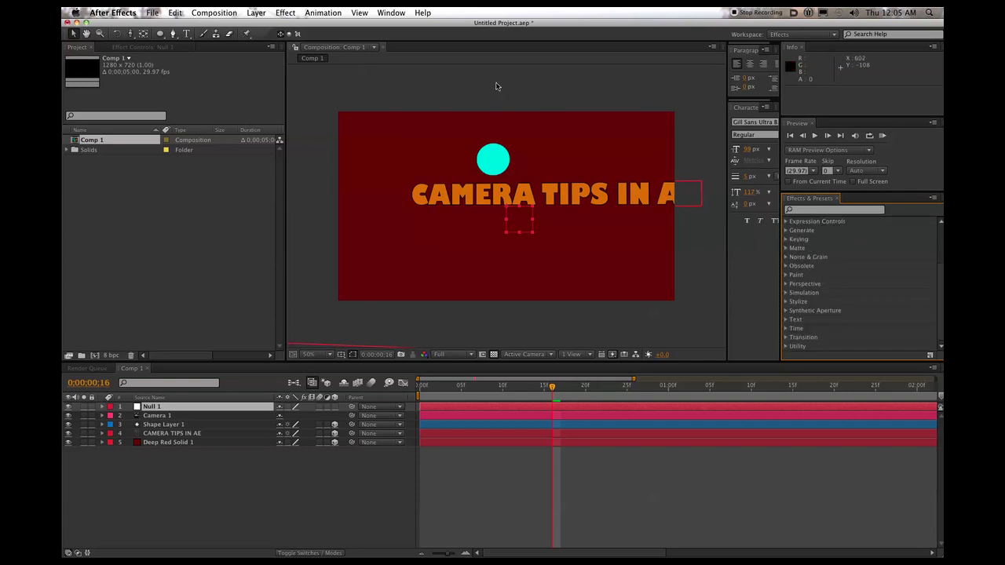
left_click(283, 11)
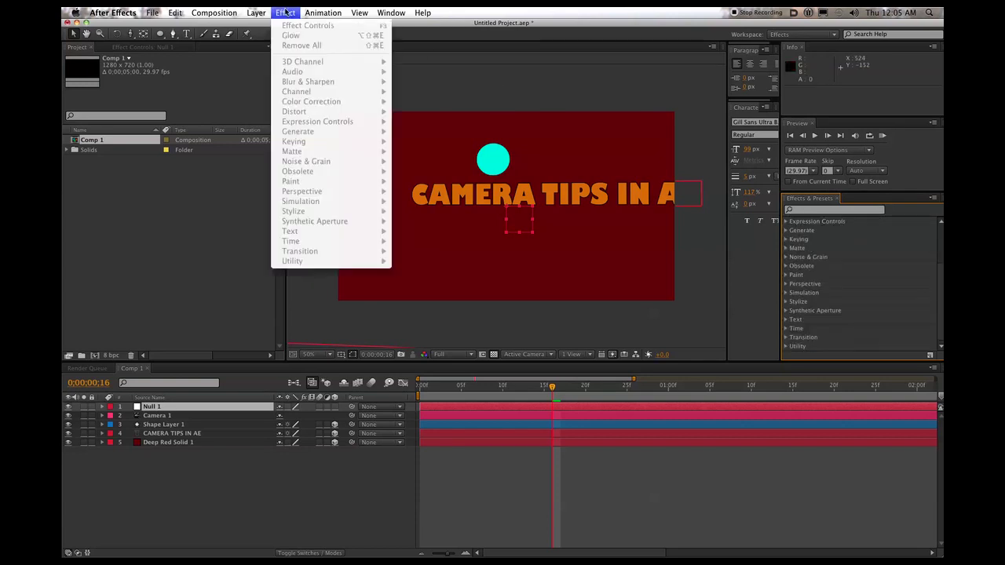
left_click(427, 88)
left_click(150, 407)
left_click(285, 12)
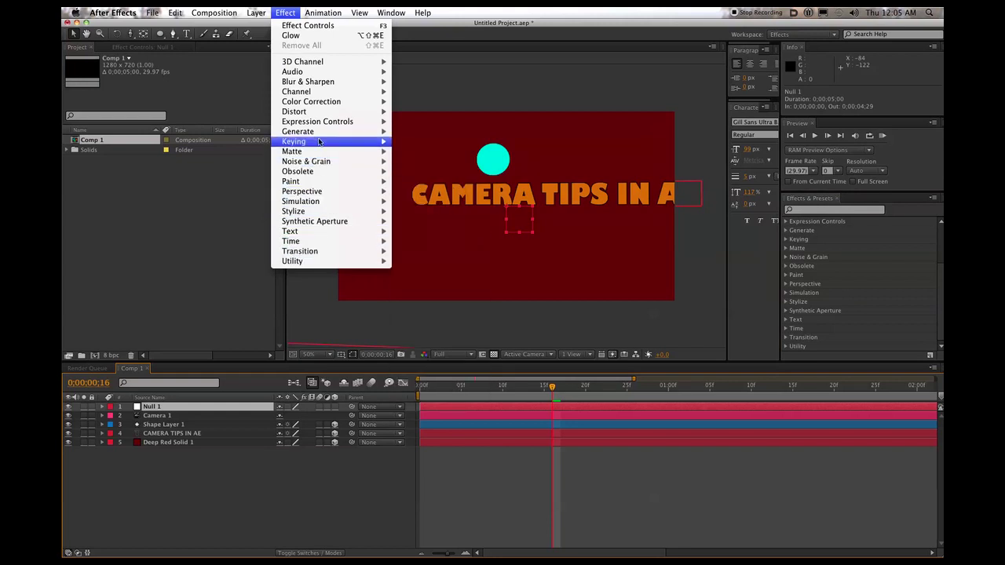
mouse_move(324, 252)
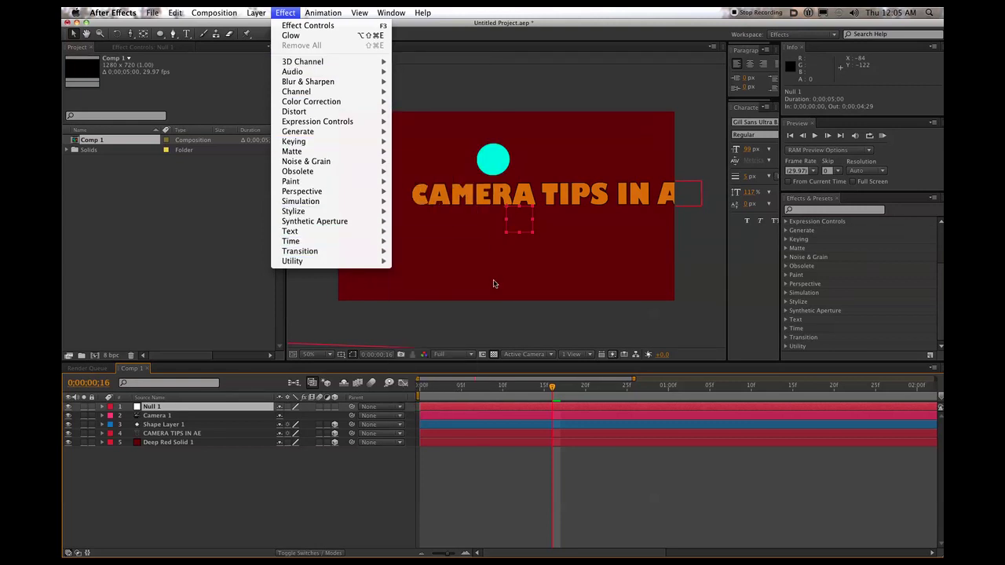
left_click(576, 270)
left_click(786, 222)
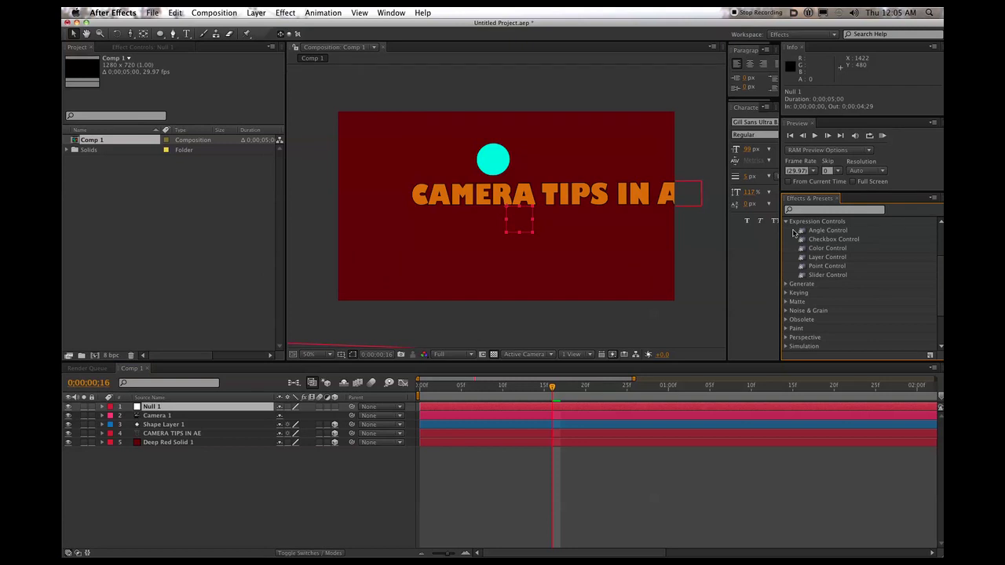
left_click(786, 223)
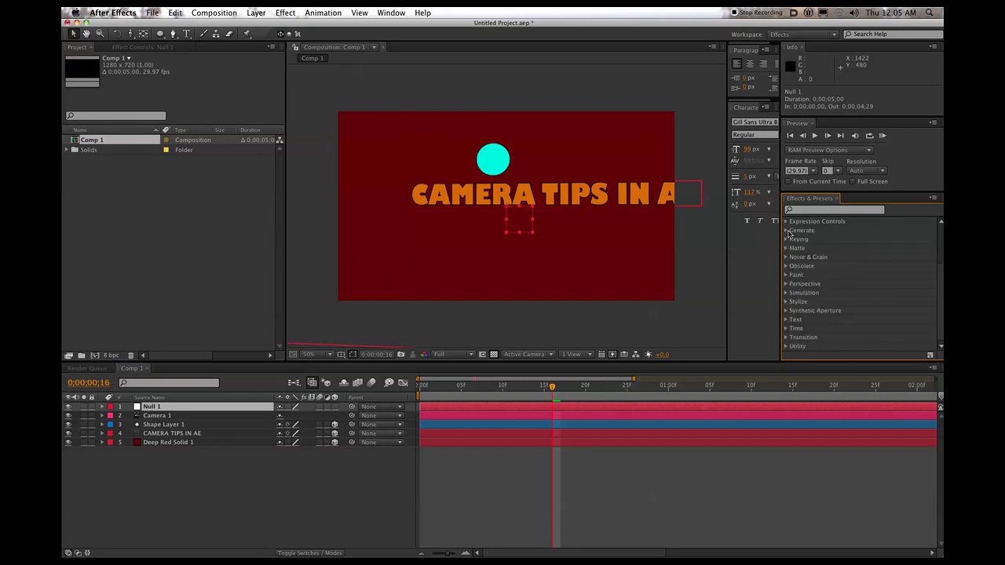
left_click(785, 231)
scroll(788, 237, "up", 3)
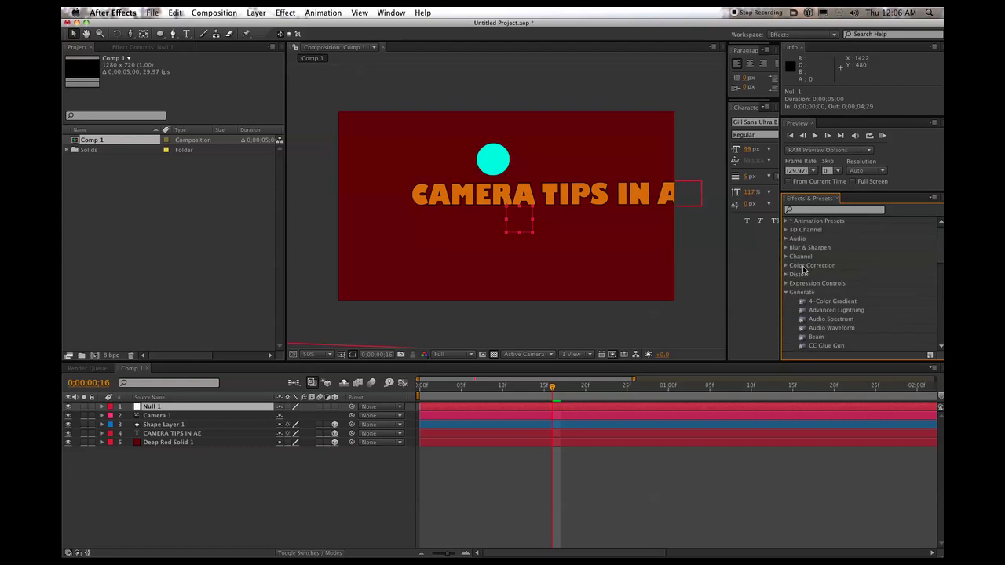
left_click(786, 293)
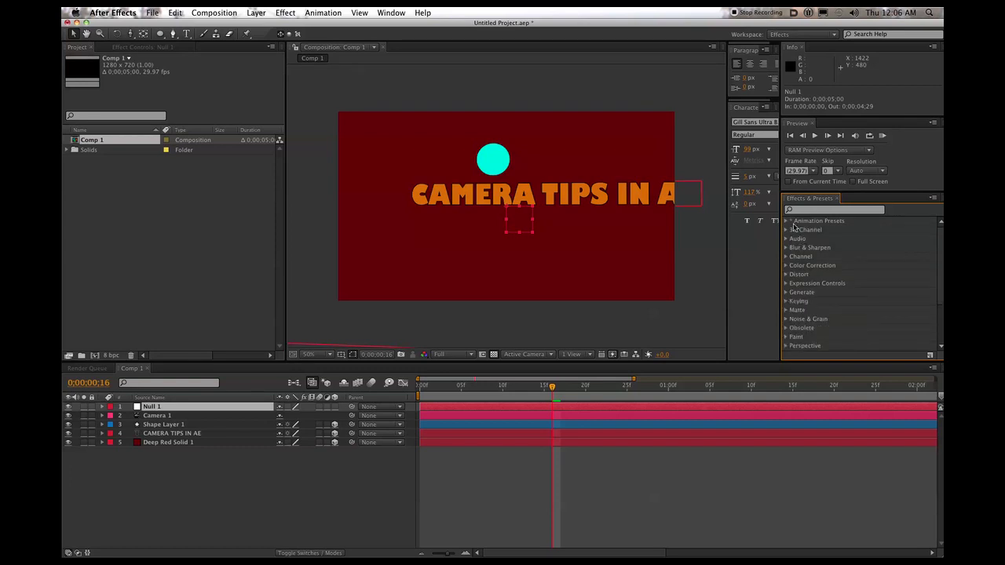
Apply the Separate XYZ Position preset from the Transform animation presets to the Null 1 layer.
left_click(786, 221)
scroll(824, 291, "down", 2)
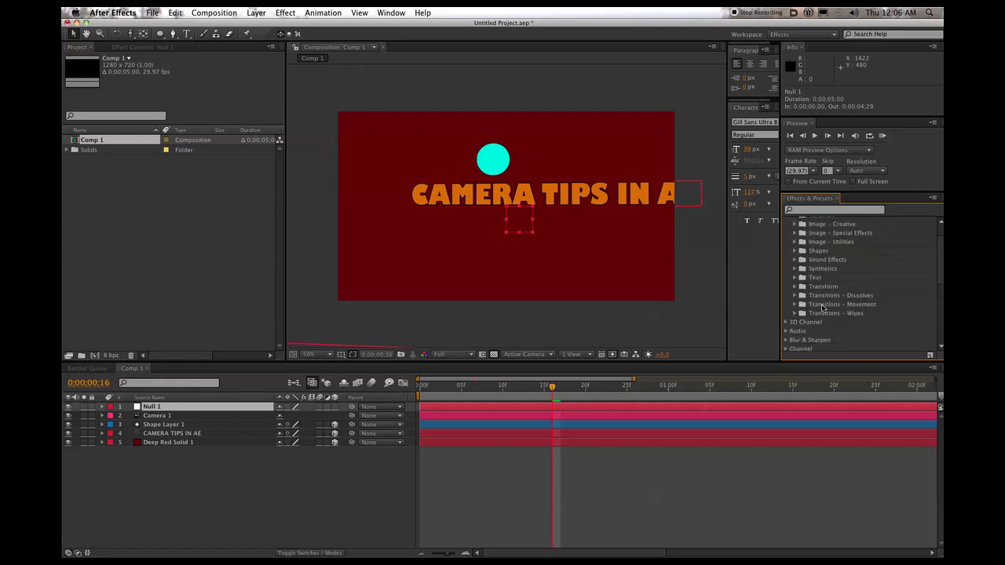
scroll(822, 313, "up", 2)
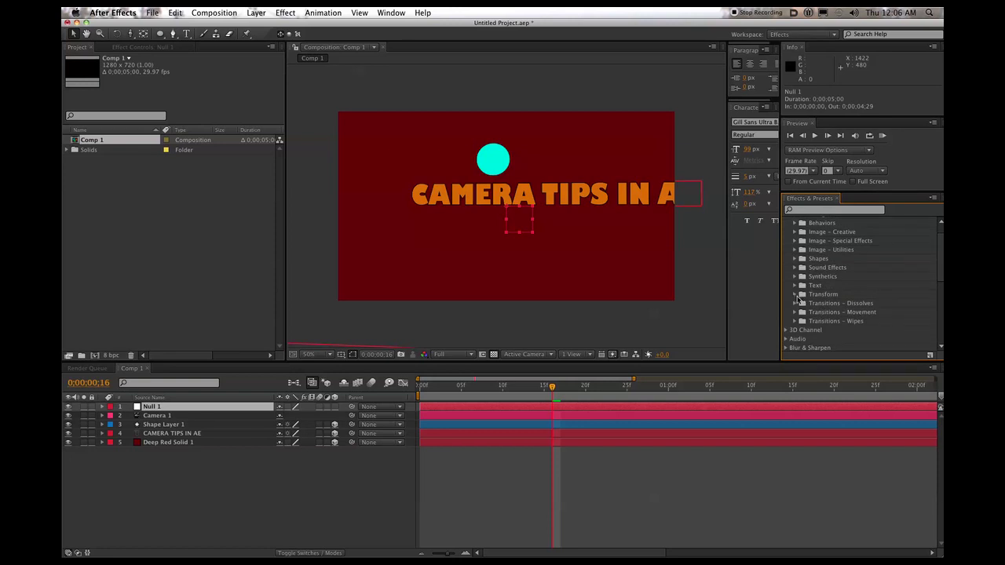
scroll(804, 271, "up", 1)
left_click(801, 310)
scroll(820, 308, "down", 1)
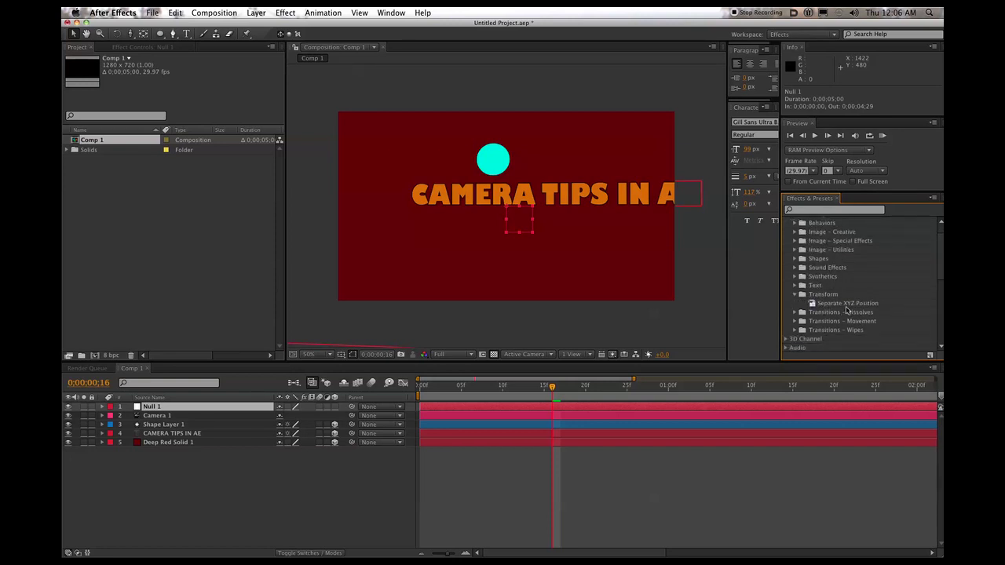
left_click_drag(849, 305, 205, 404)
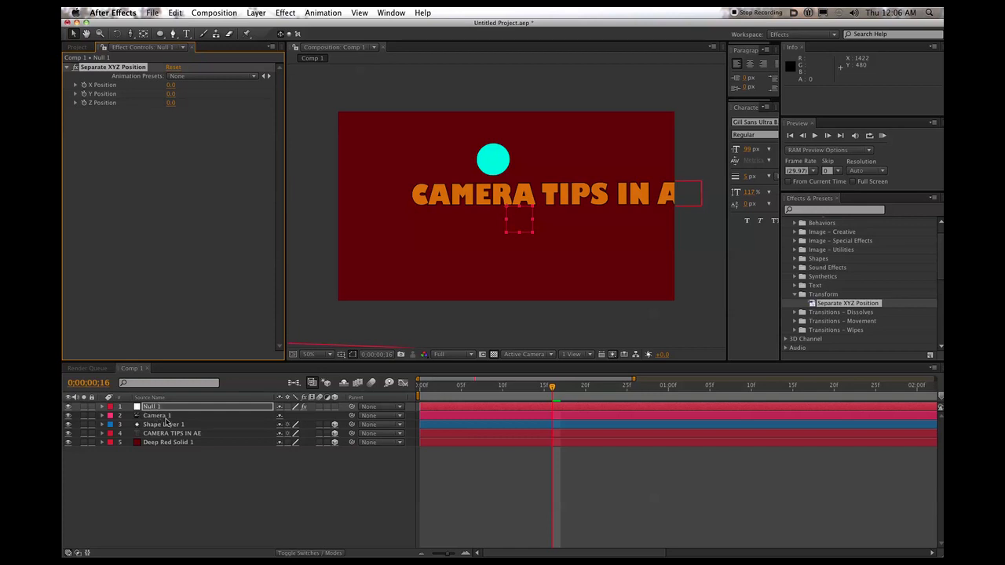
Parent Camera 1 to Null 1 and expand the null's Separate XYZ Position properties.
left_click(352, 417)
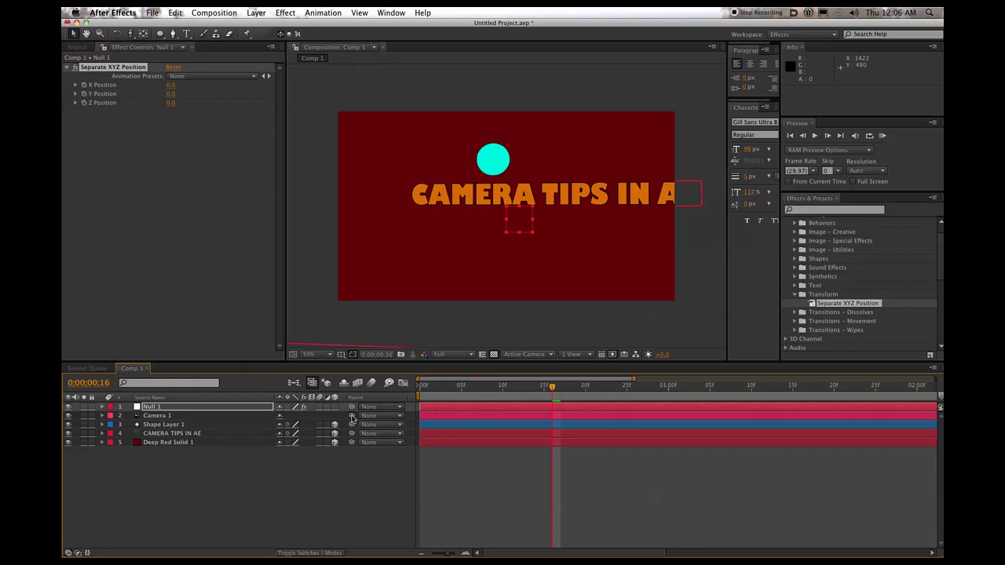
left_click_drag(350, 419, 203, 409)
left_click(103, 408)
left_click(111, 416)
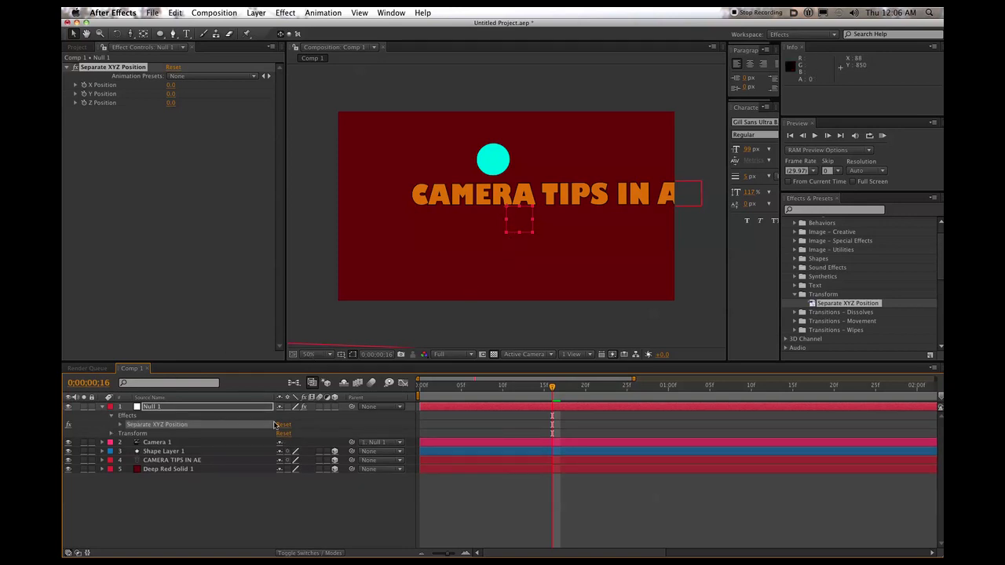
left_click(121, 425)
Try moving the null through Separate XYZ Position with X -30, Y 30 and Z -430.
mouse_move(280, 434)
left_mouse_down()
mouse_move(286, 443)
mouse_move(273, 452)
left_mouse_up()
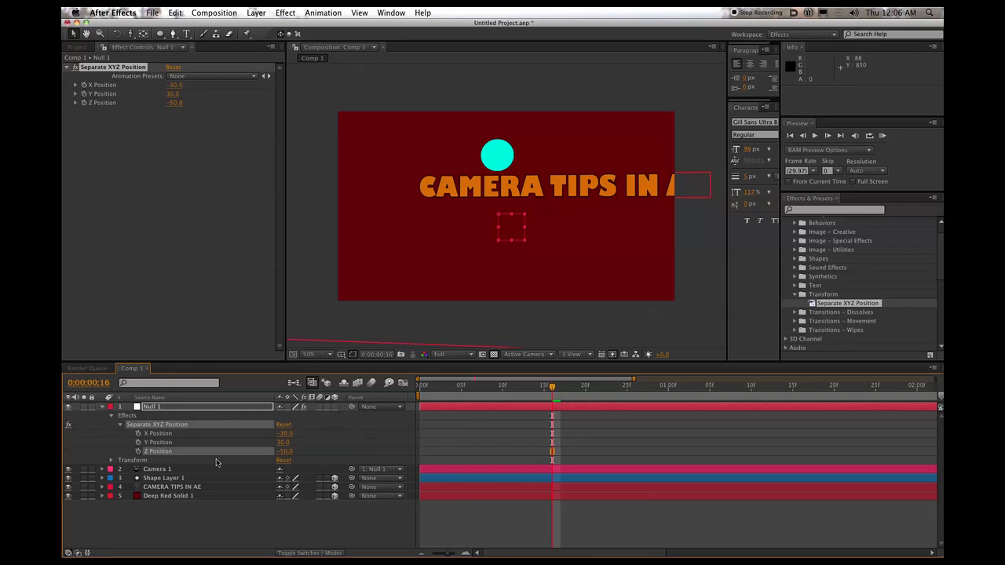
left_click(283, 452)
type("-430")
key("Return")
Make Null 1 a 3D layer and reset its Separate XYZ Position values.
left_click(335, 407)
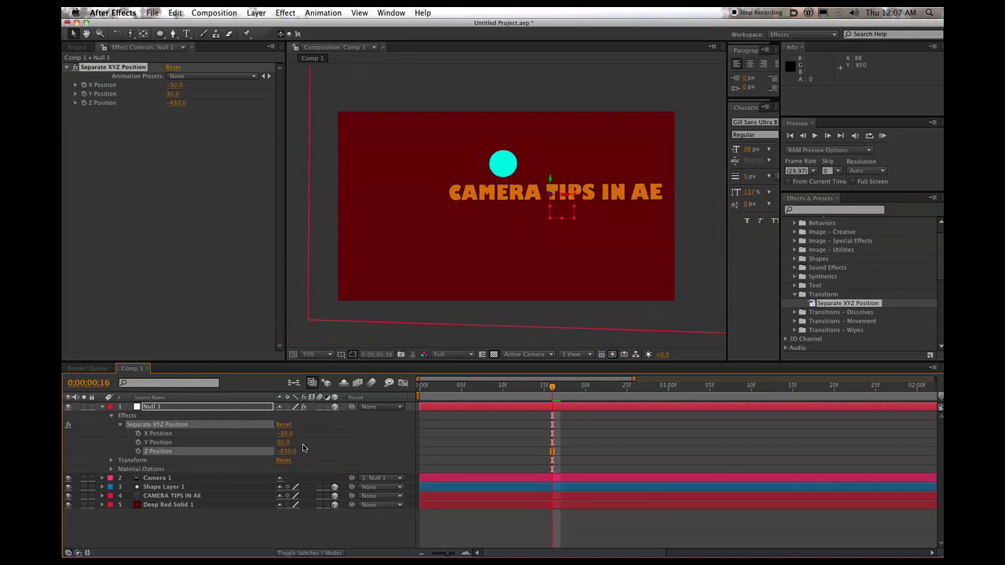
left_click_drag(288, 453, 280, 452)
key("super+z")
left_click(282, 424)
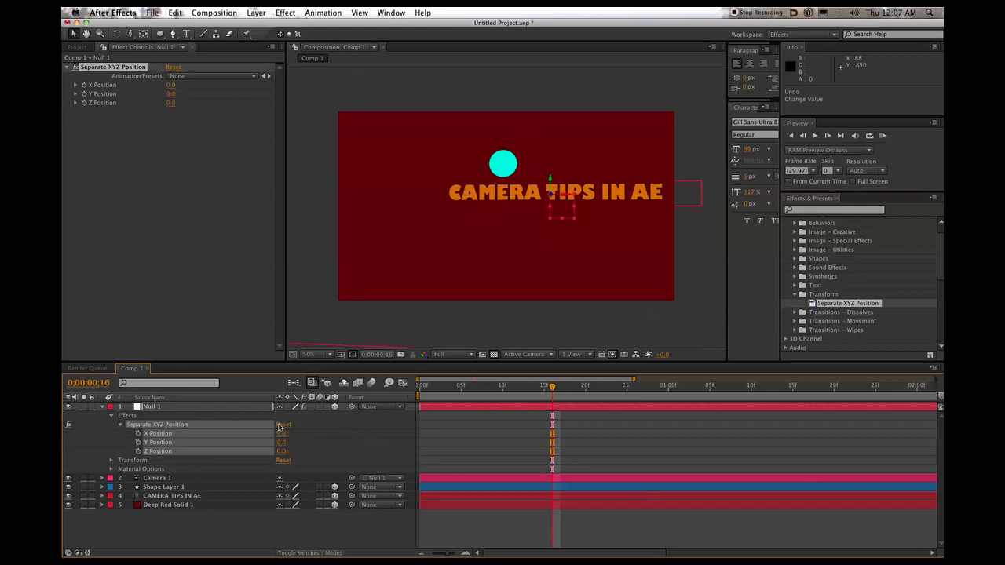
Expand Camera 1's Transform properties and examine the layer outlines in the composition at 25% magnification.
left_click(100, 482)
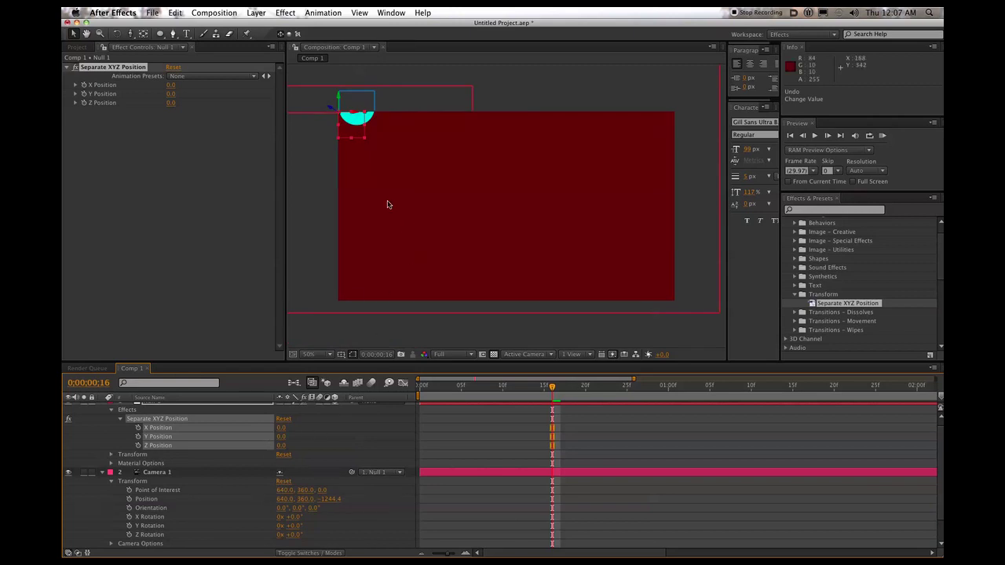
key("comma")
key("period")
key("comma")
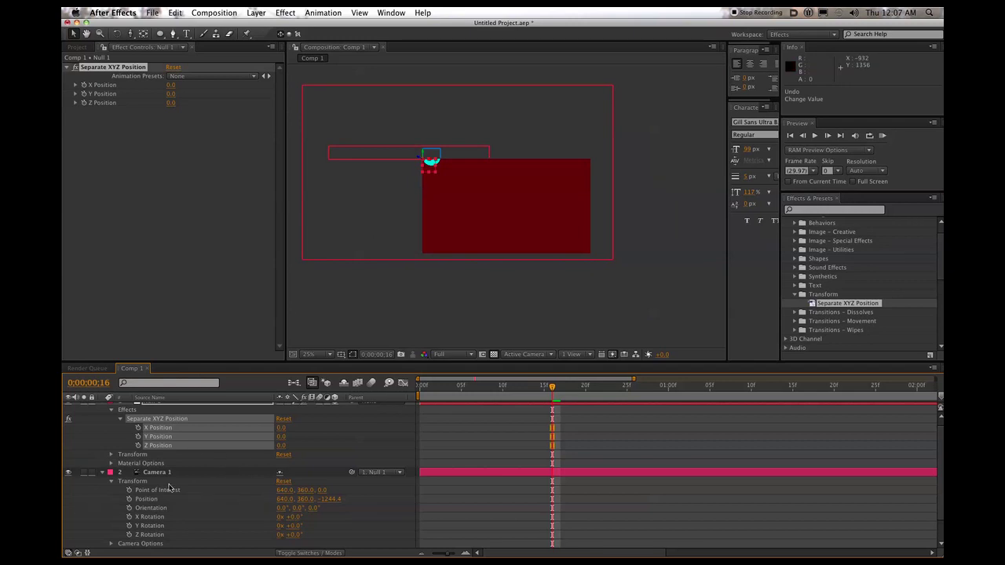
left_click(107, 437)
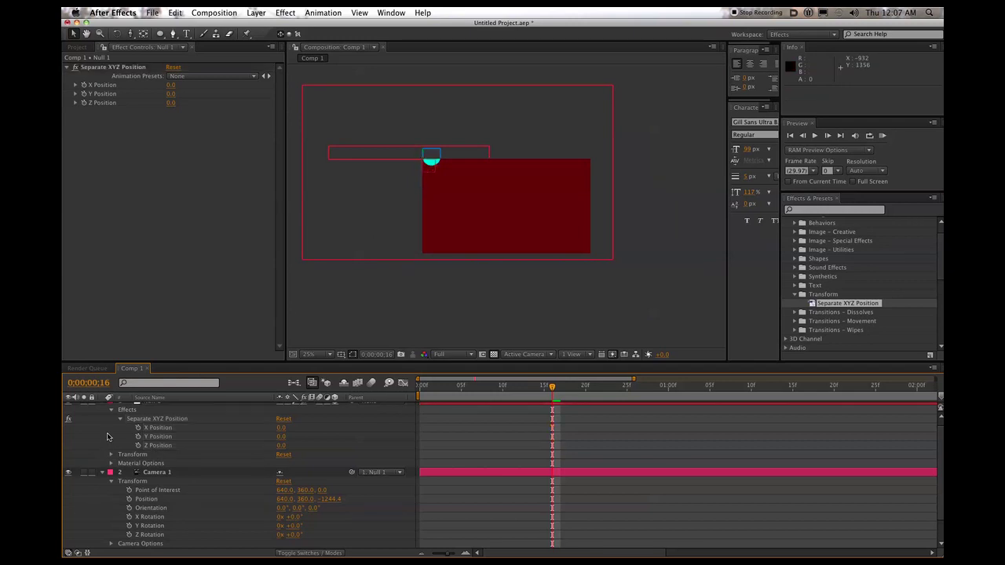
Set the null's Separate XYZ Position values to X -660, Y -240 and Z -80 to reframe the title and circle.
scroll(177, 428, "up", 1)
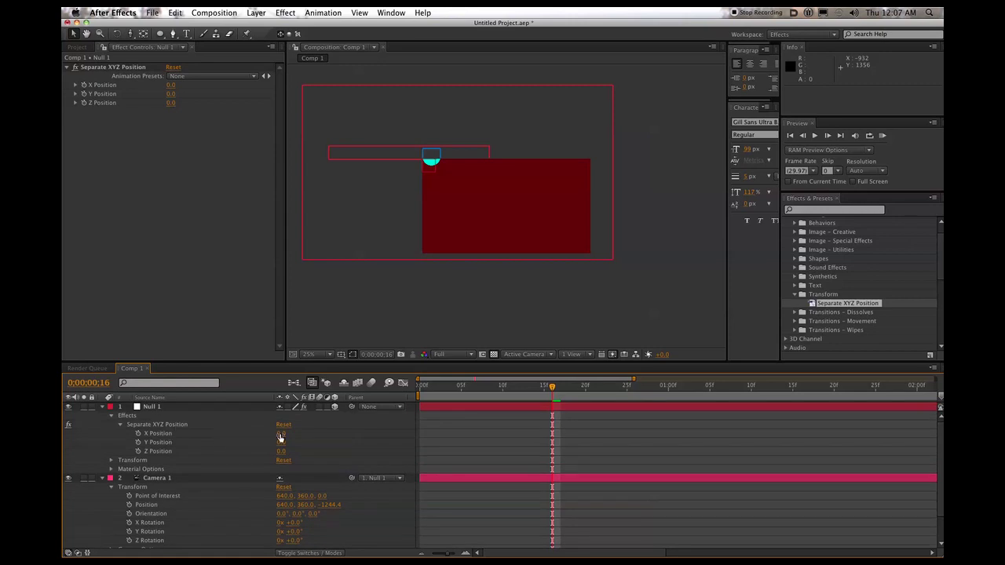
mouse_move(281, 439)
left_mouse_down()
mouse_move(277, 450)
mouse_move(267, 445)
mouse_move(288, 435)
left_mouse_up()
key("period")
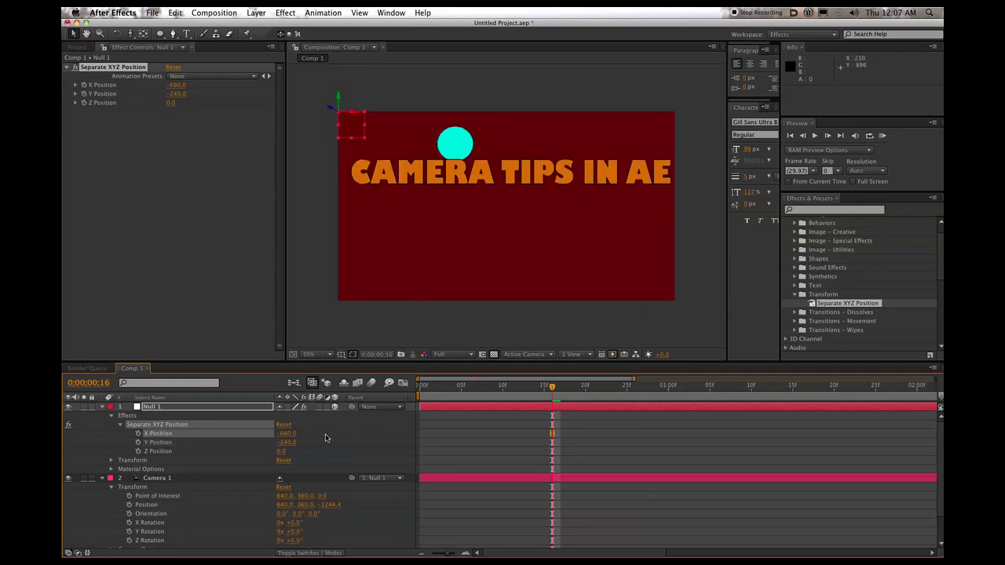
mouse_move(281, 452)
left_mouse_down()
mouse_move(292, 452)
mouse_move(275, 452)
left_mouse_up()
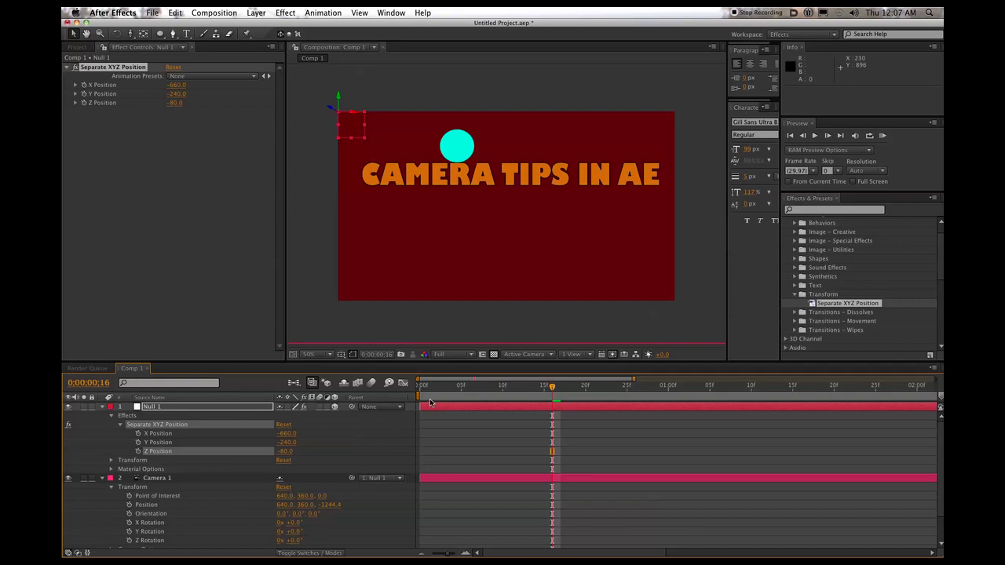
Keyframe the null's X, Y and Z Position at frame 1, and set them to -630, -370 and -60 at frame 15.
left_click(429, 389)
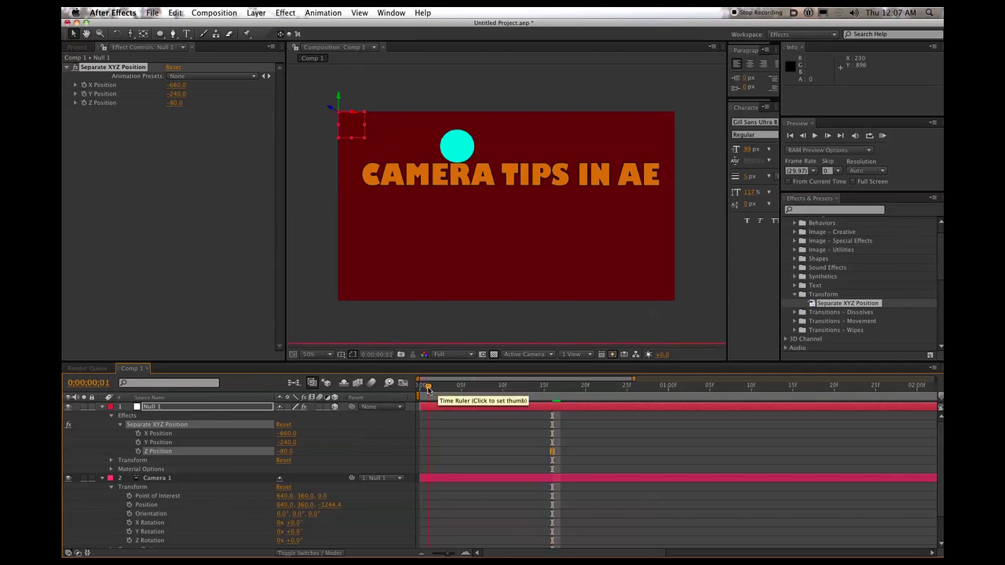
left_click(139, 436)
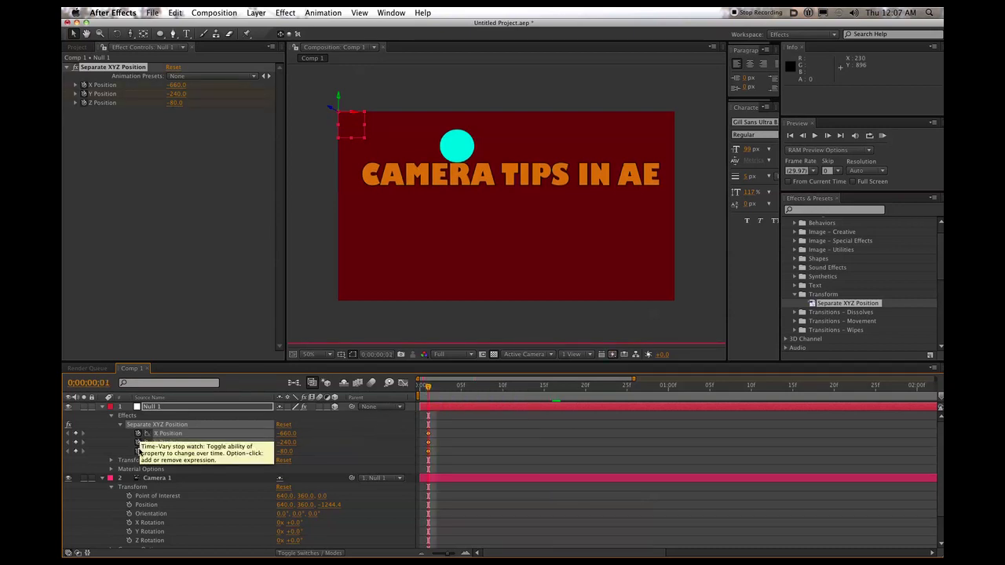
left_click_drag(428, 388, 544, 388)
left_click_drag(287, 452, 298, 433)
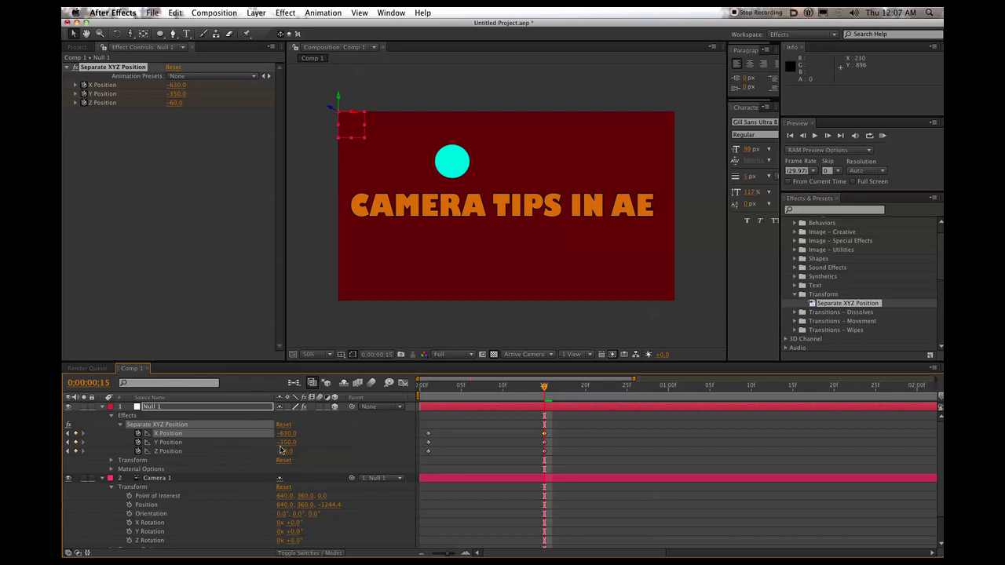
left_click_drag(281, 443, 255, 451)
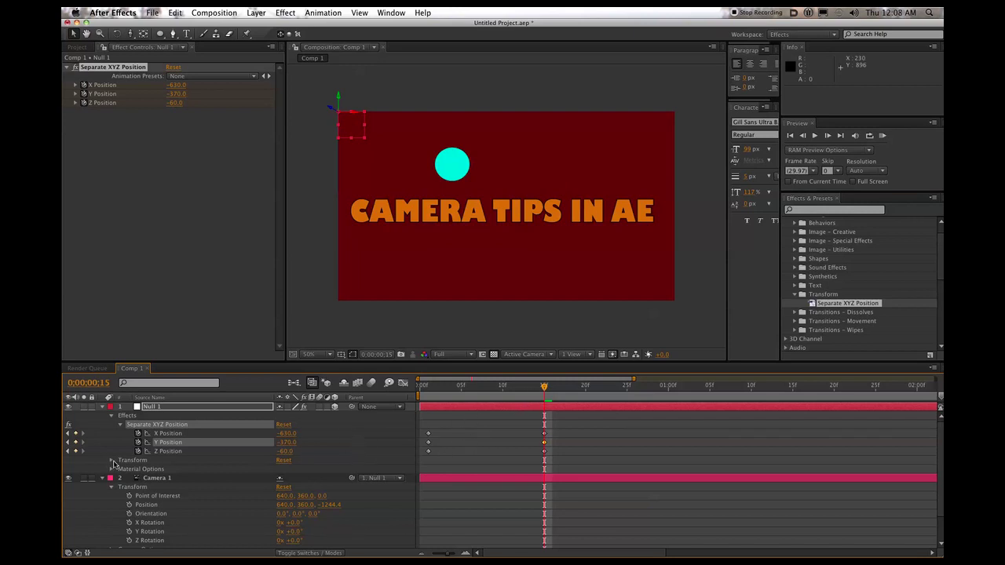
Keyframe the null's Orientation at frame 15 and set it to 3°, 355°, 1° at frame 3.
left_click(110, 462)
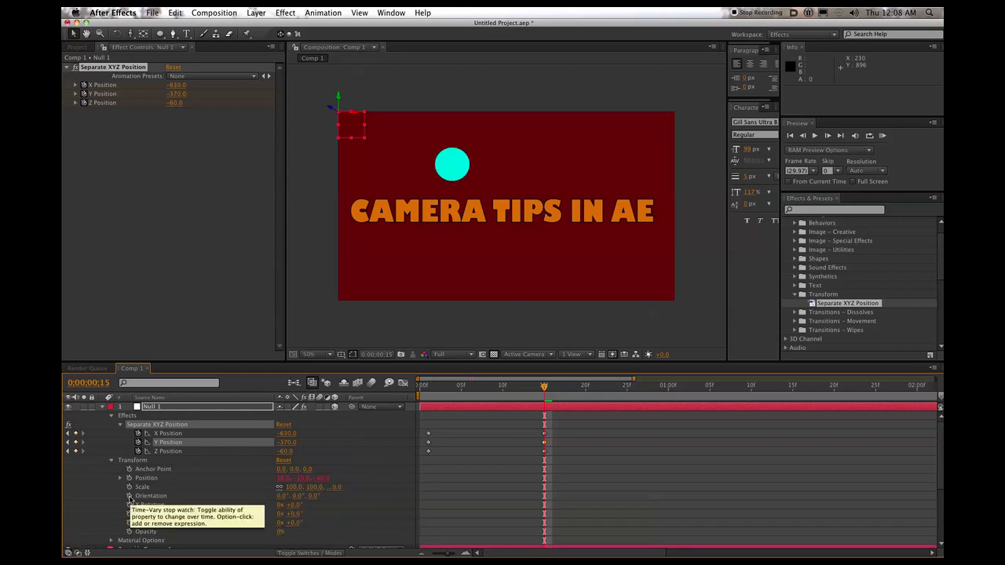
left_click(130, 497)
left_click_drag(544, 390, 442, 398)
mouse_move(281, 500)
left_mouse_down()
mouse_move(333, 495)
mouse_move(279, 496)
left_mouse_up()
left_click_drag(287, 496, 291, 497)
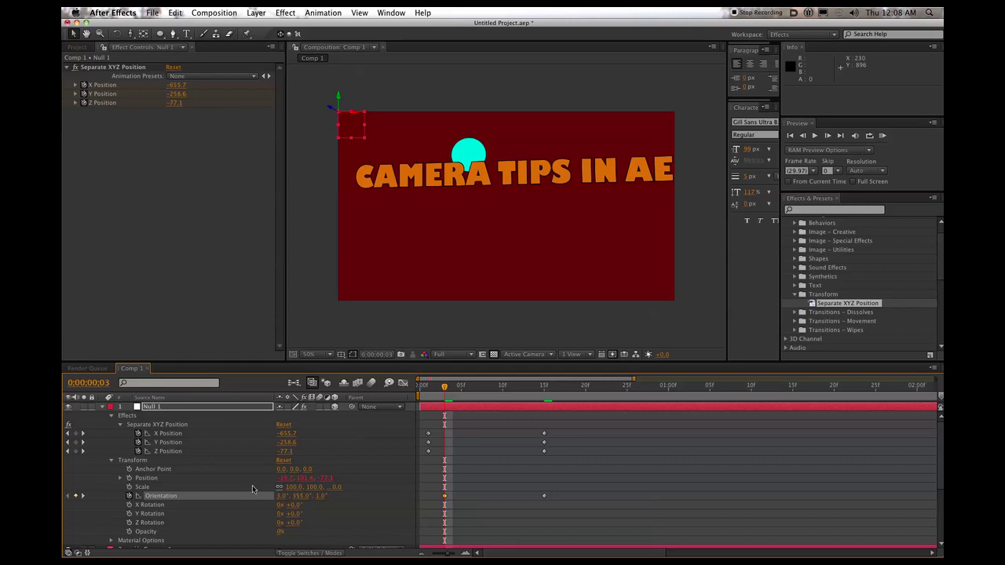
Paste a duplicate of the Null 1 layer above the original and collapse the original null's properties.
left_click(165, 407)
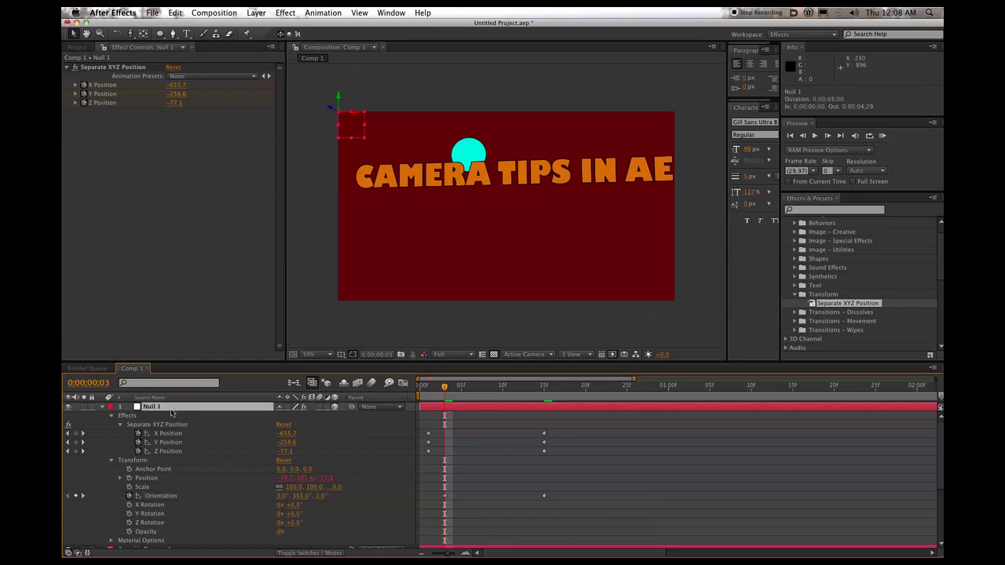
key("ctrl+v")
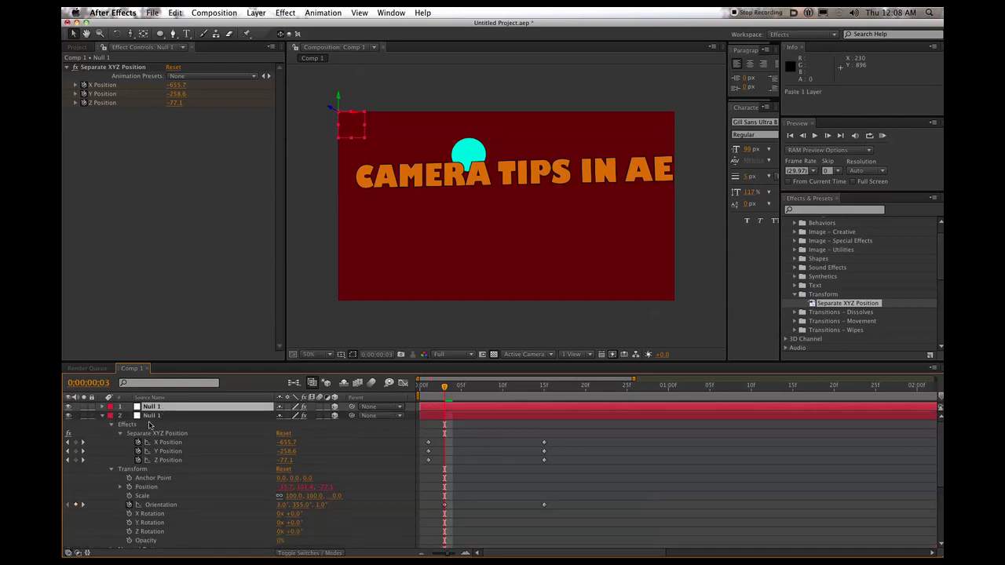
left_click(102, 415)
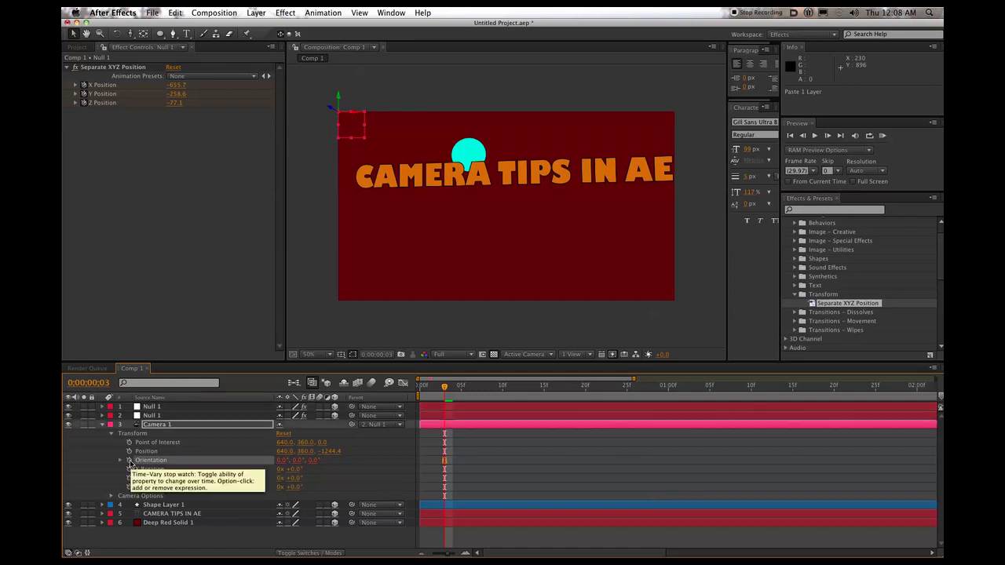
Add an expression to Camera 1's Orientation that references its X Rotation.
left_click(130, 460, "alt")
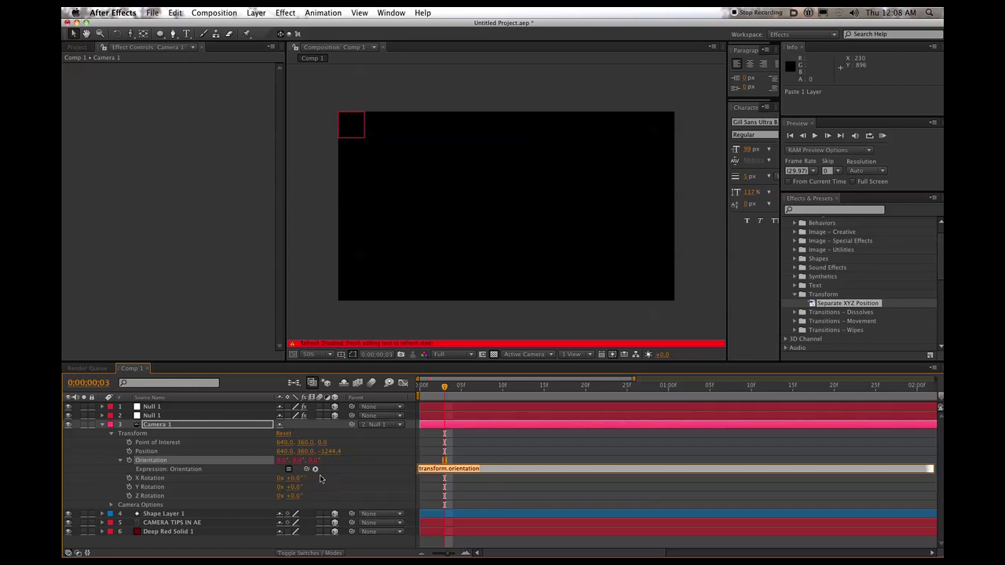
left_click_drag(298, 470, 230, 428)
Rename the duplicated null layer to Null 2.
left_click(189, 409)
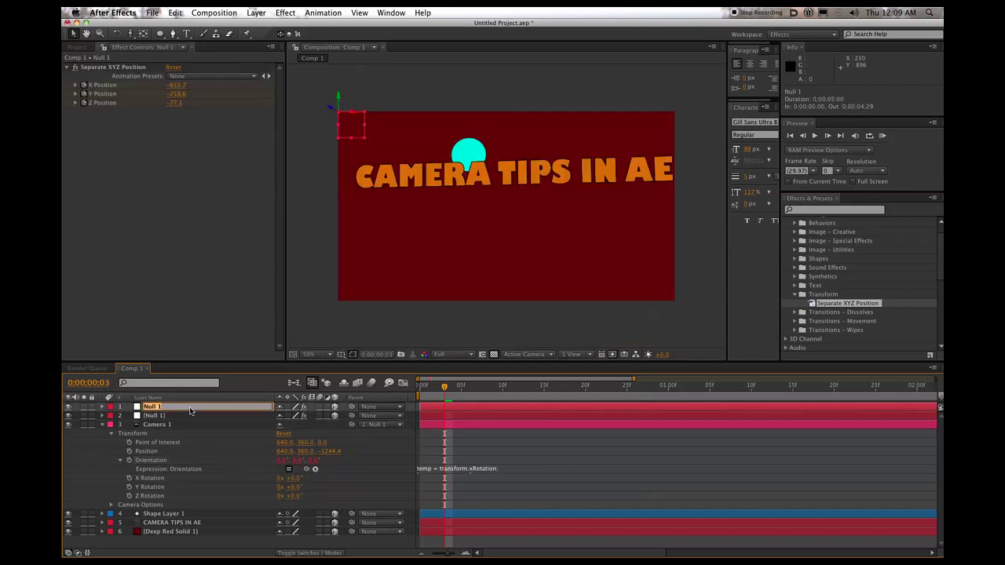
key("Right")
type("2")
key("Return")
Try to link Camera 1's Orientation expression to the Null 2 layer, and undo the expression and the null's renaming.
left_click_drag(307, 470, 187, 409)
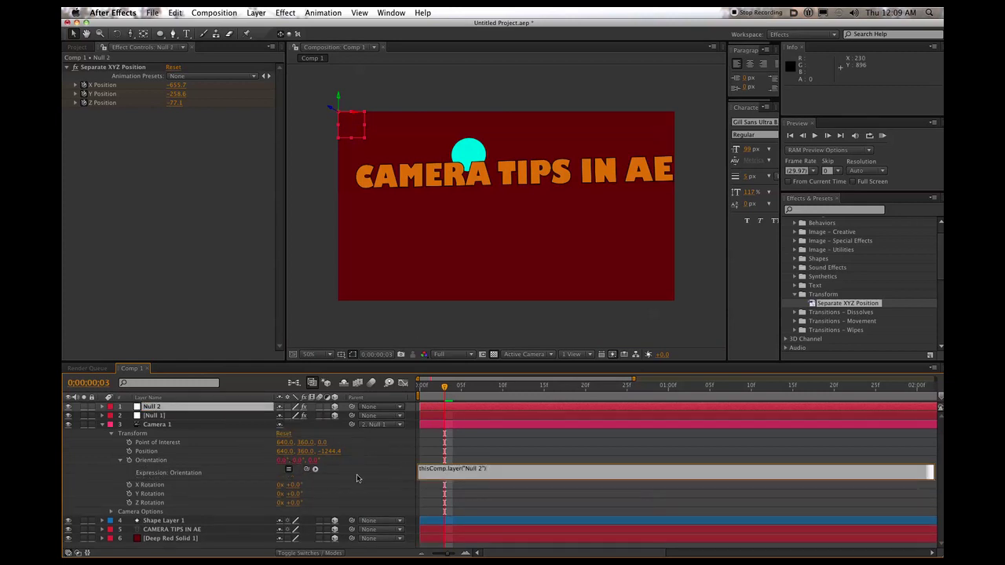
left_click(327, 485)
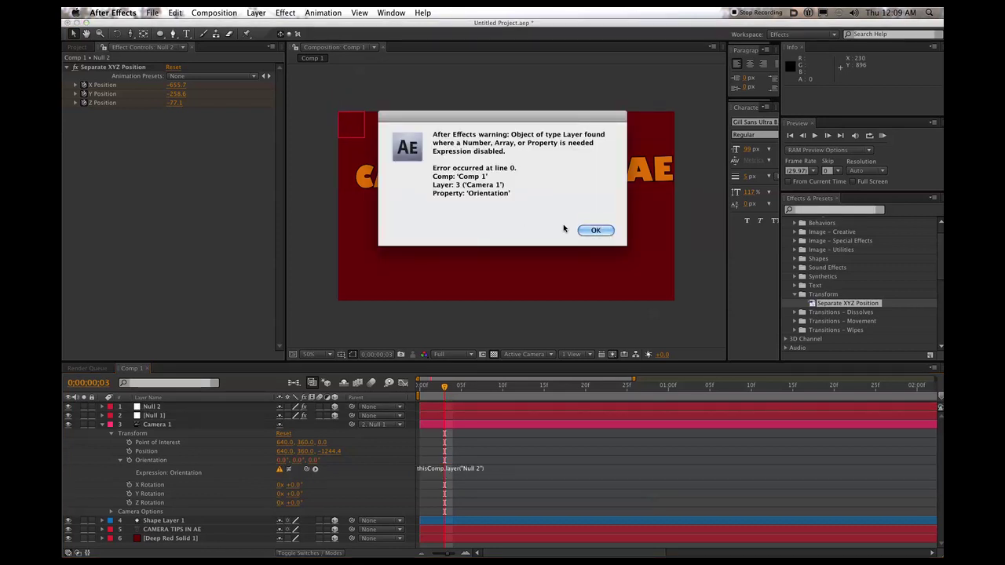
left_click(588, 231)
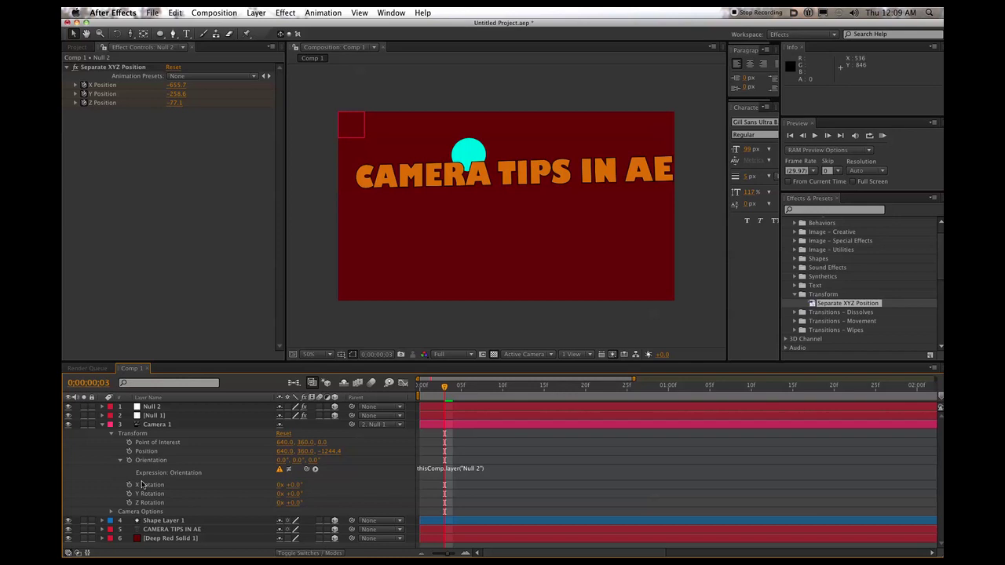
key("super+z")
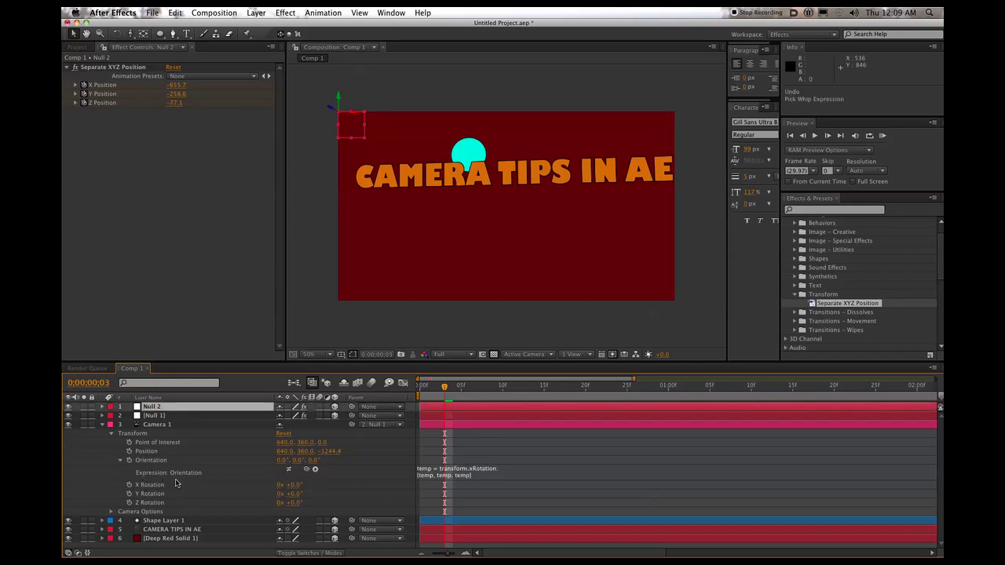
key("super+z")
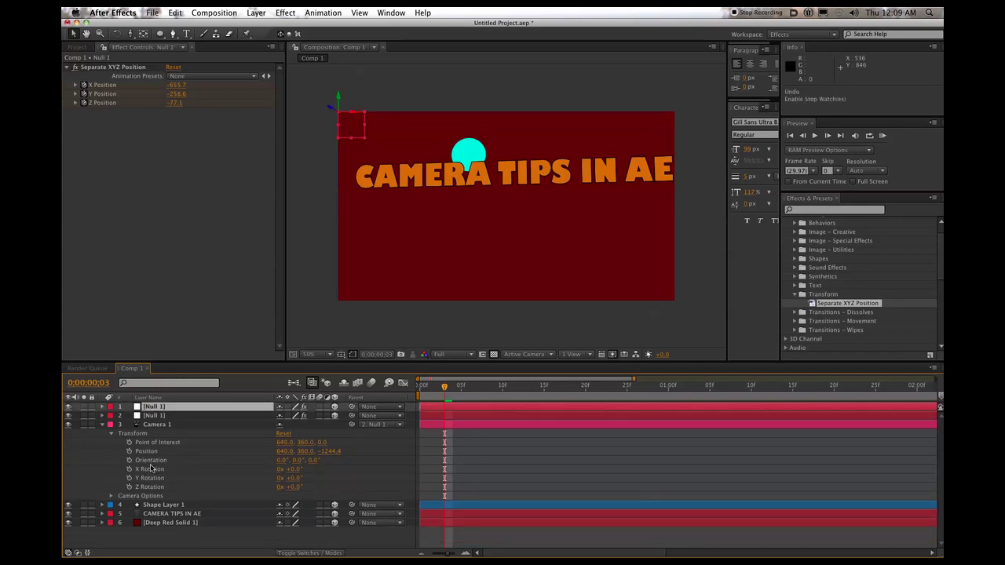
Set Camera 1's Orientation to 2°, 354°, 359° and its X, Y and Z Rotation to -1°, 1° and 2°, and collapse its properties.
mouse_move(290, 469)
left_mouse_down()
mouse_move(299, 488)
mouse_move(311, 462)
mouse_move(279, 467)
mouse_move(299, 467)
left_mouse_up()
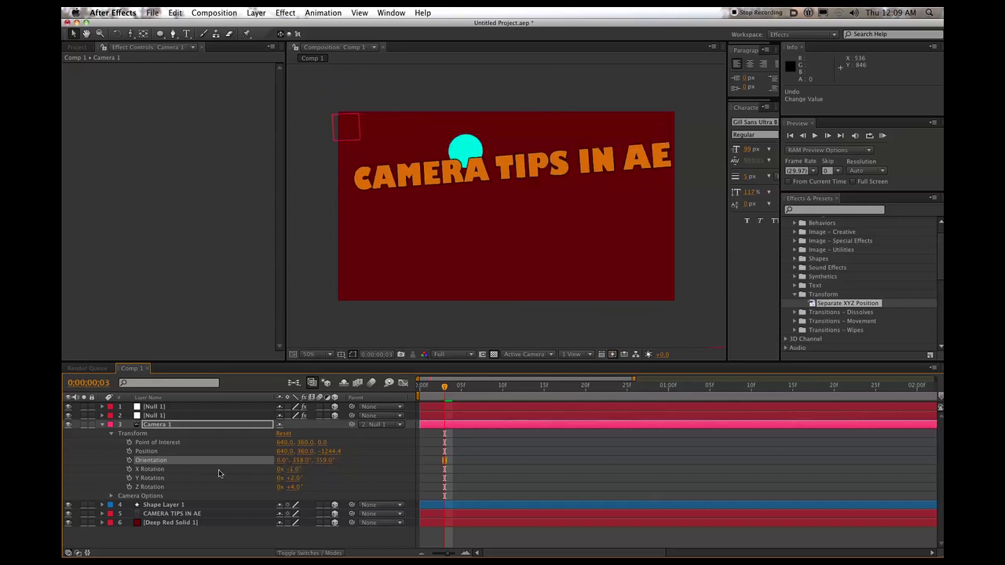
left_click_drag(292, 489, 295, 461)
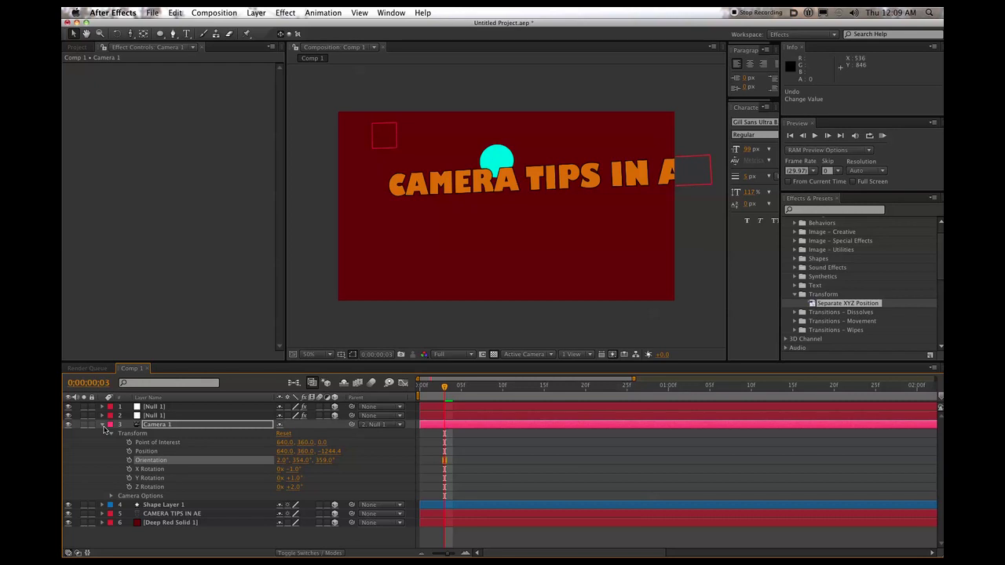
left_click(103, 426)
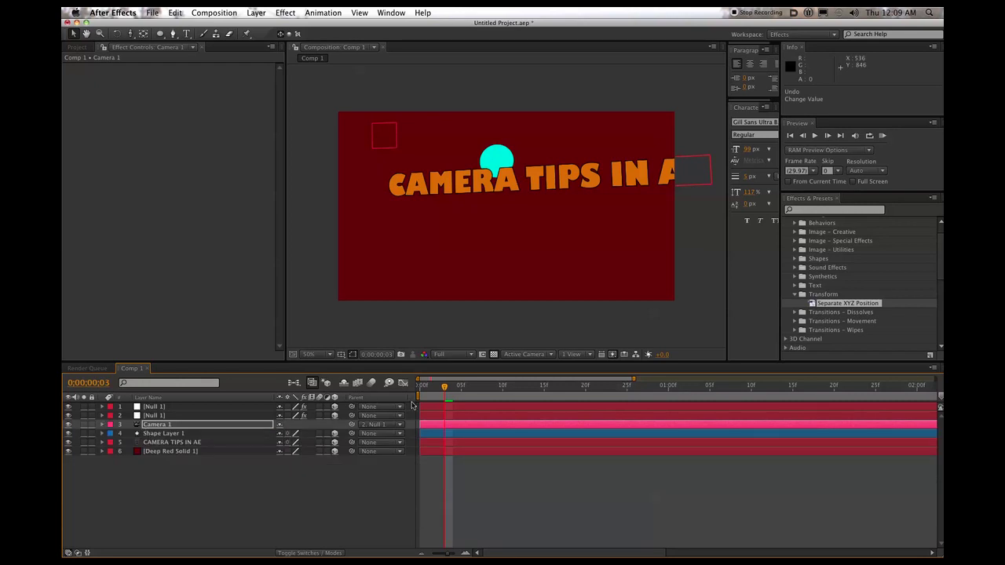
Delete the duplicate null layer at the head of the layer stack.
mouse_move(444, 387)
left_mouse_down()
mouse_move(487, 388)
mouse_move(446, 389)
left_mouse_up()
left_click(176, 407)
key("Delete")
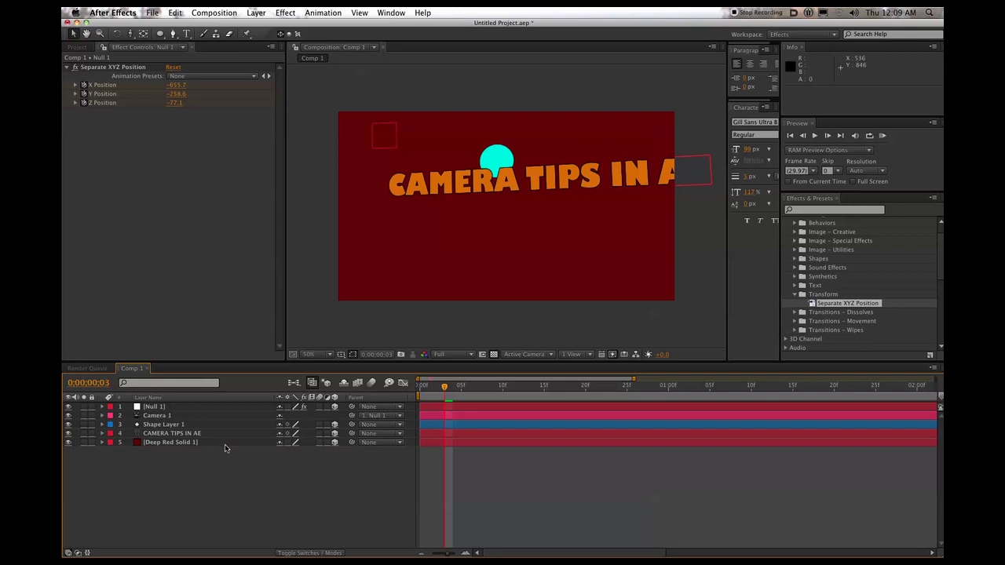
left_click(102, 407)
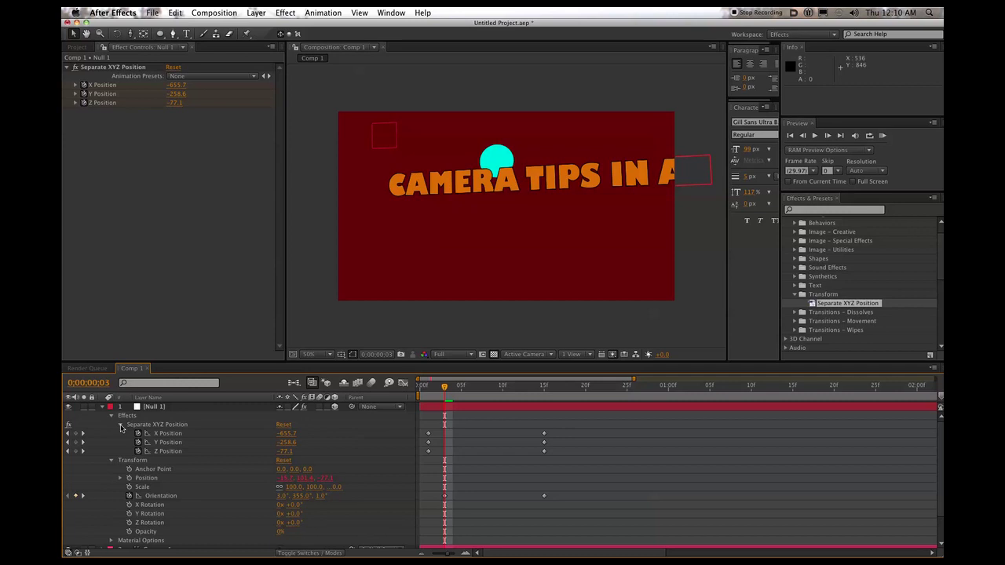
left_click(103, 408)
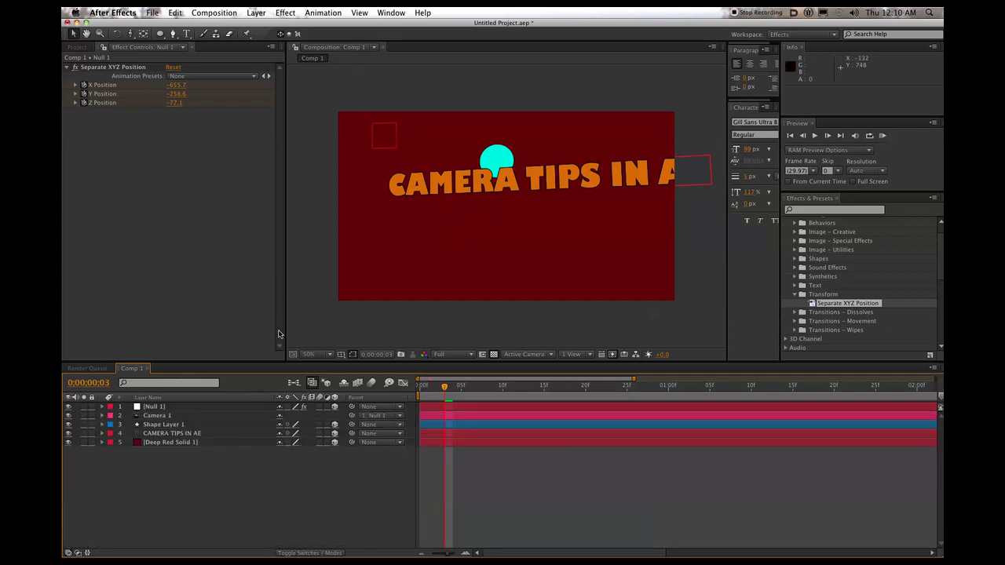
left_click(163, 416)
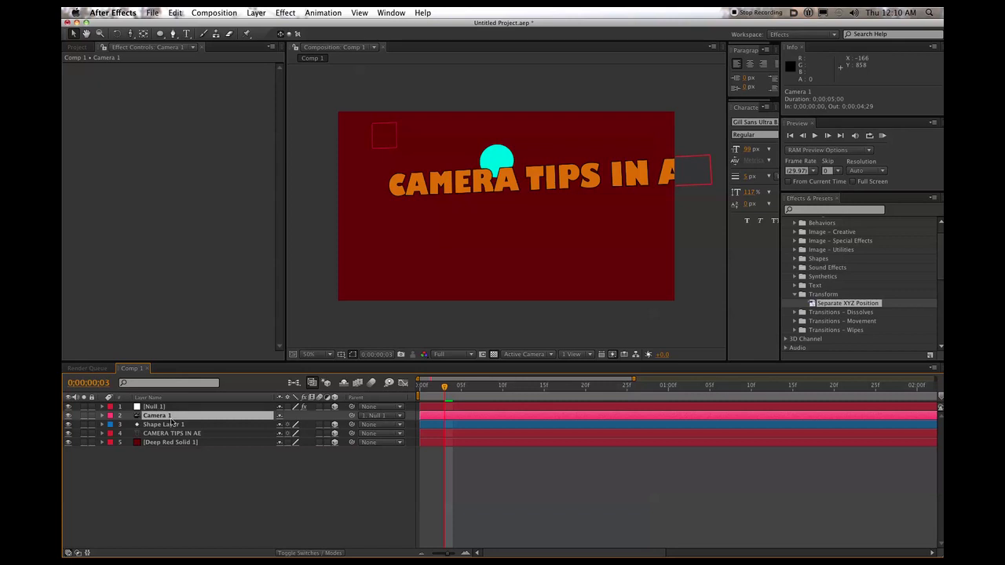
key("F11")
key("F11")
key("F9")
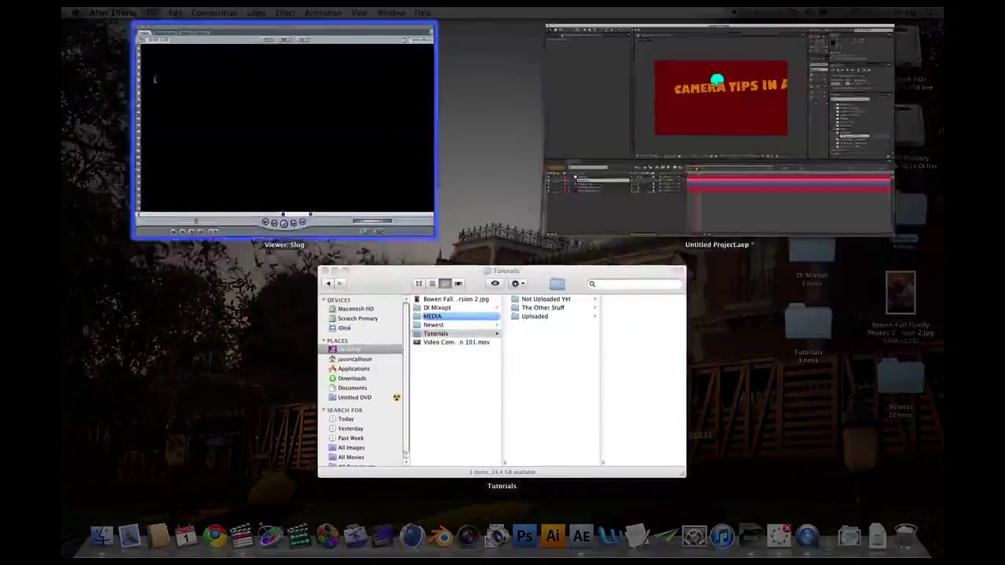
left_click(589, 155)
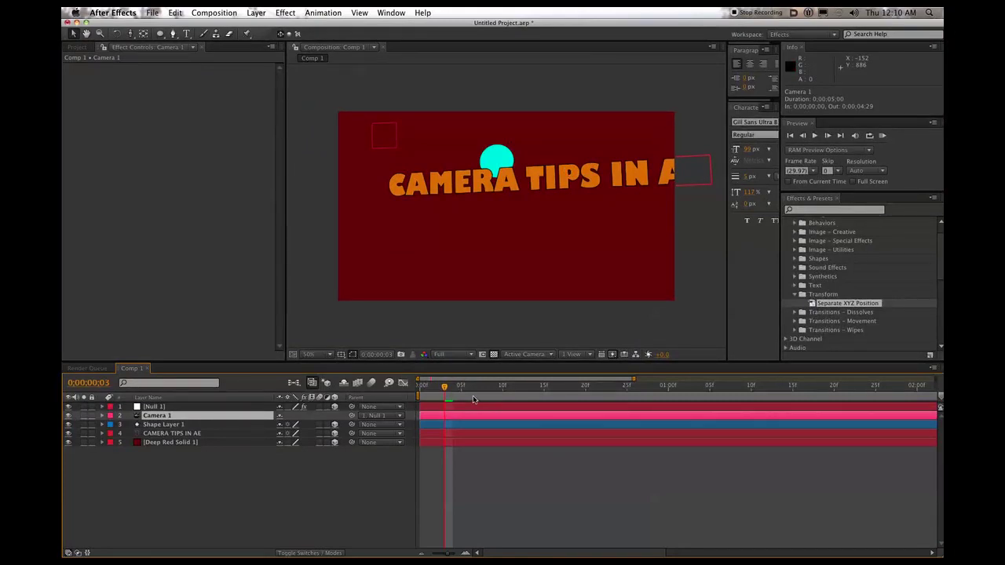
Move the current time to frame 6 and expand Camera 1's Transform properties.
left_click_drag(445, 390, 470, 390)
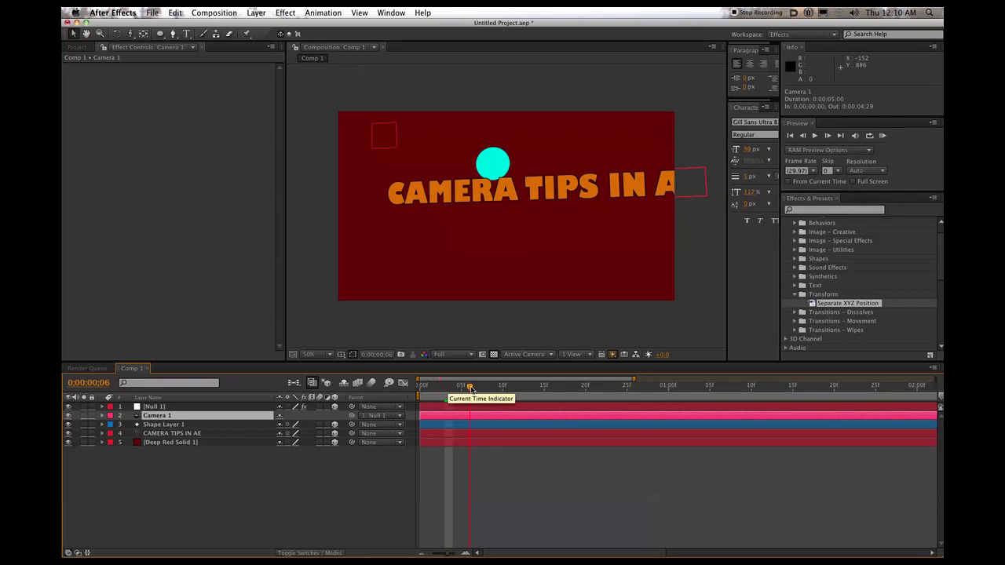
left_click(102, 416)
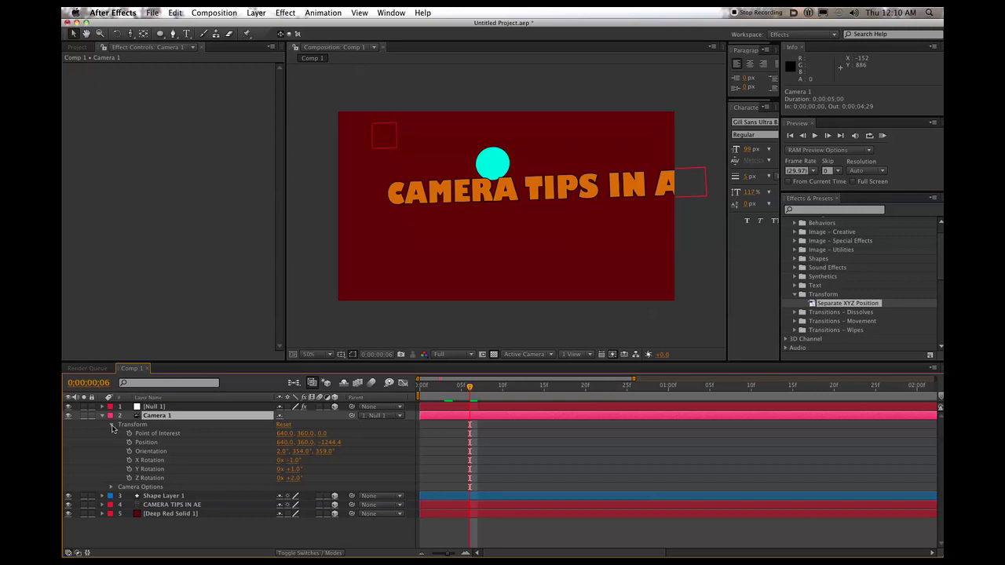
Move the CAMERA TIPS IN AE title in the composition to a position of about X -16, Y 450, Z -179.
mouse_move(356, 556)
left_click(497, 199)
left_click_drag(506, 197, 468, 208)
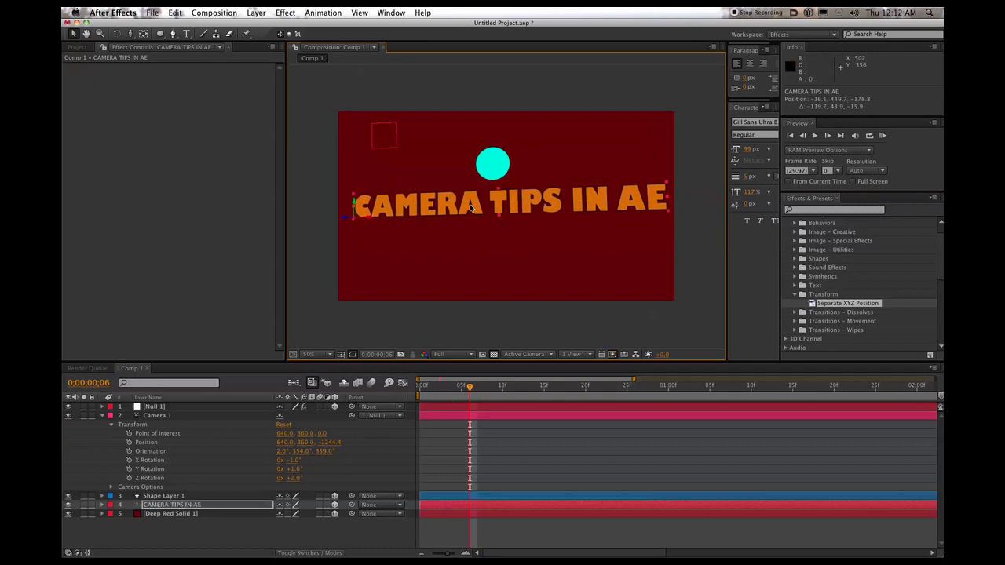